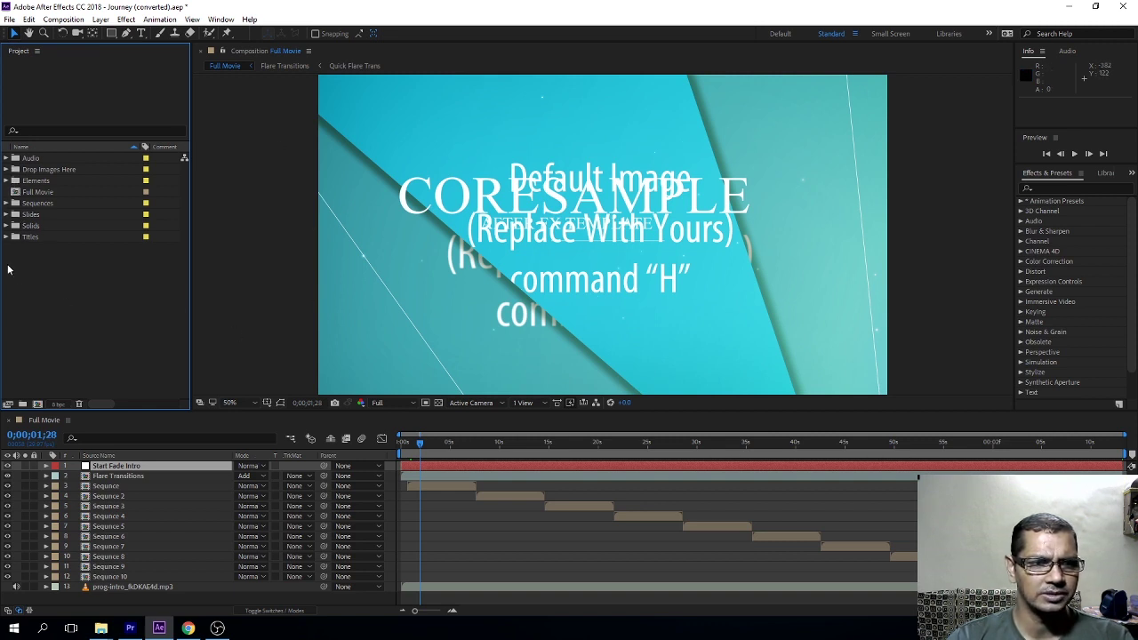
Step: Expand the Slides folder and open the Slide, Slide 2, Slide 3, Slide 4 and Slide 5 compositions
{"action": "left_click", "coordinate": [6, 215]}
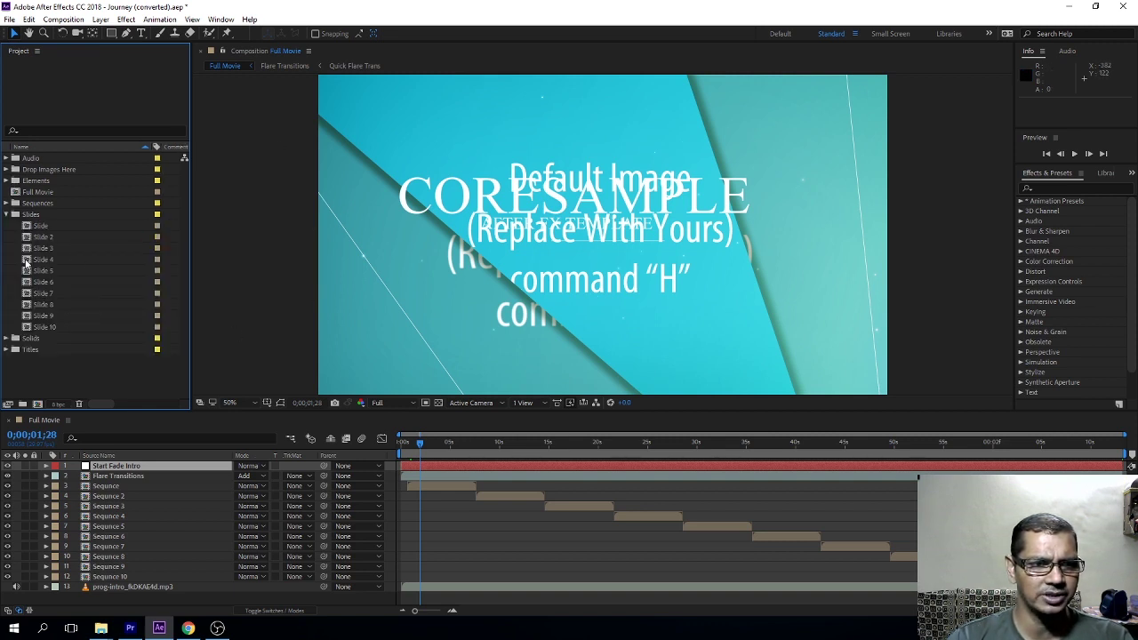
{"action": "double_click", "coordinate": [27, 228]}
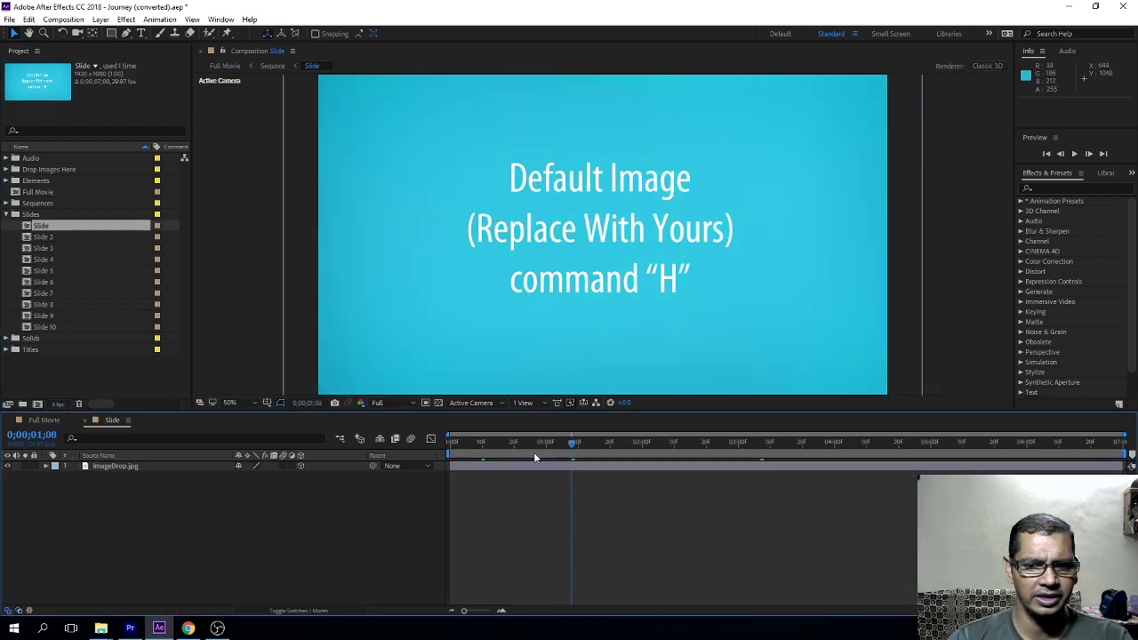
{"action": "double_click", "coordinate": [49, 236]}
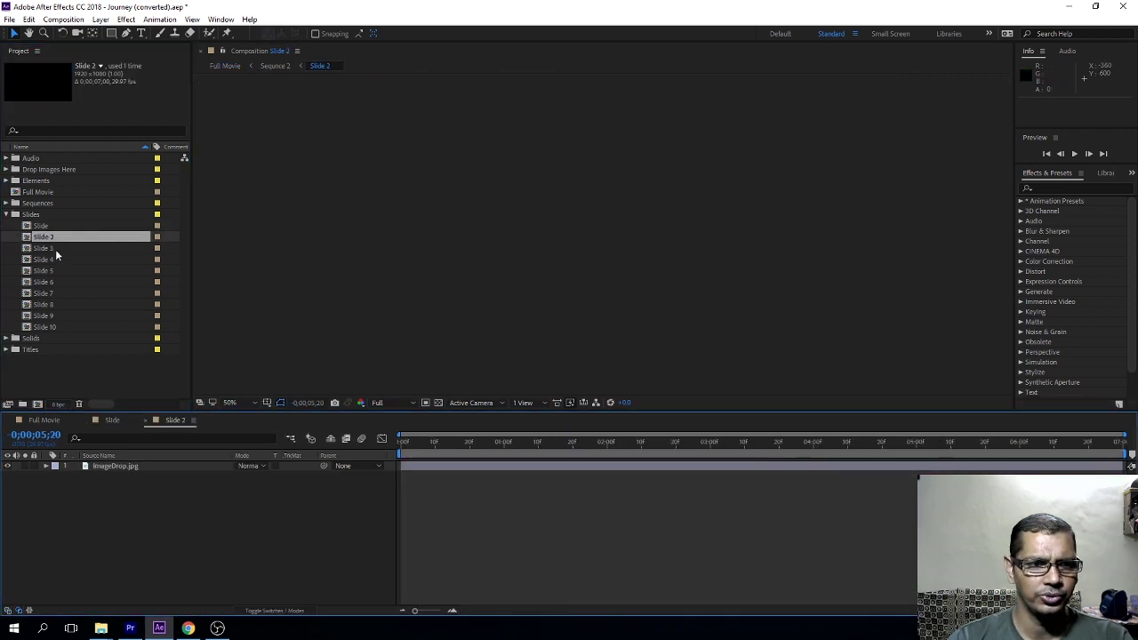
{"action": "double_click", "coordinate": [55, 249]}
{"action": "left_click", "coordinate": [49, 260]}
{"action": "double_click", "coordinate": [49, 259]}
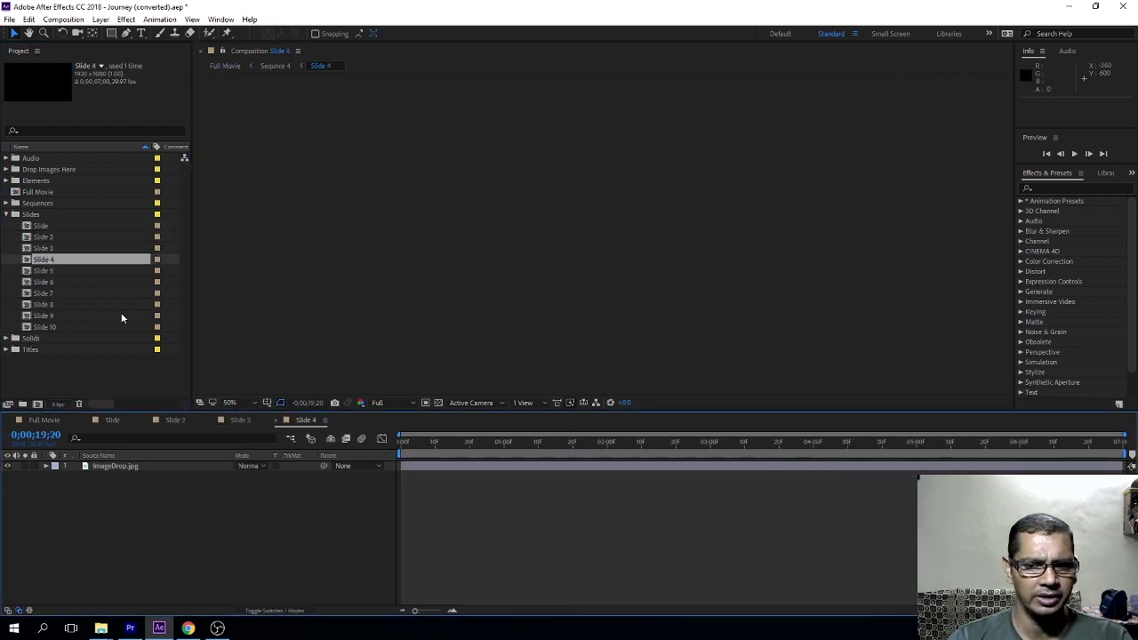
{"action": "double_click", "coordinate": [43, 271]}
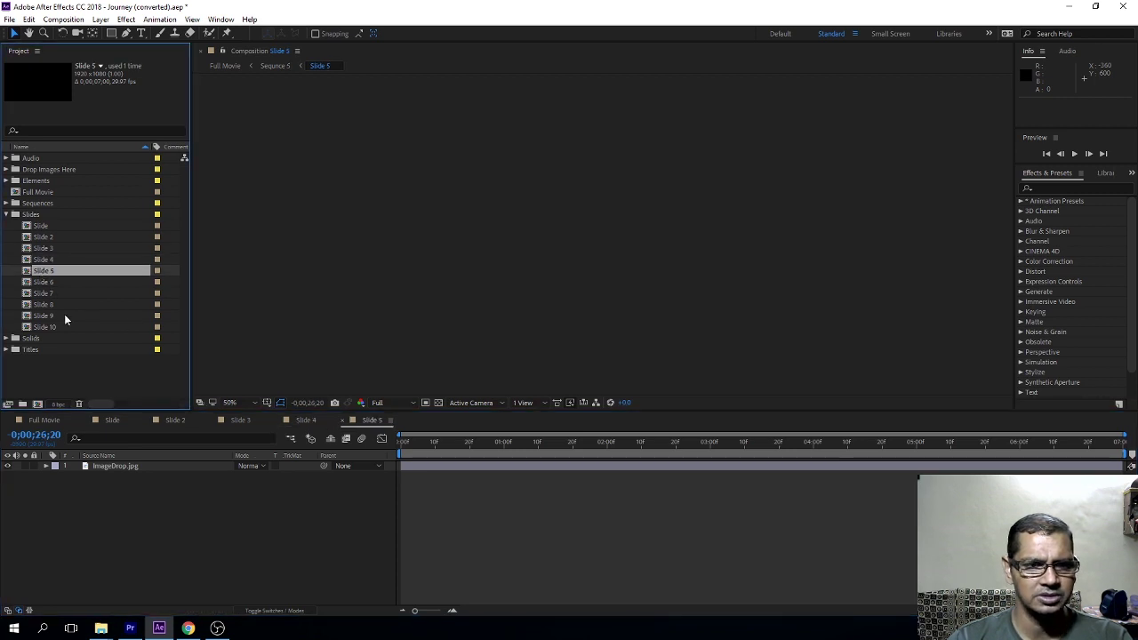
Step: Select Slide 9, Slide 10 and Slide in the project list, then clear the selection
{"action": "left_click", "coordinate": [49, 316]}
{"action": "left_click", "coordinate": [54, 327]}
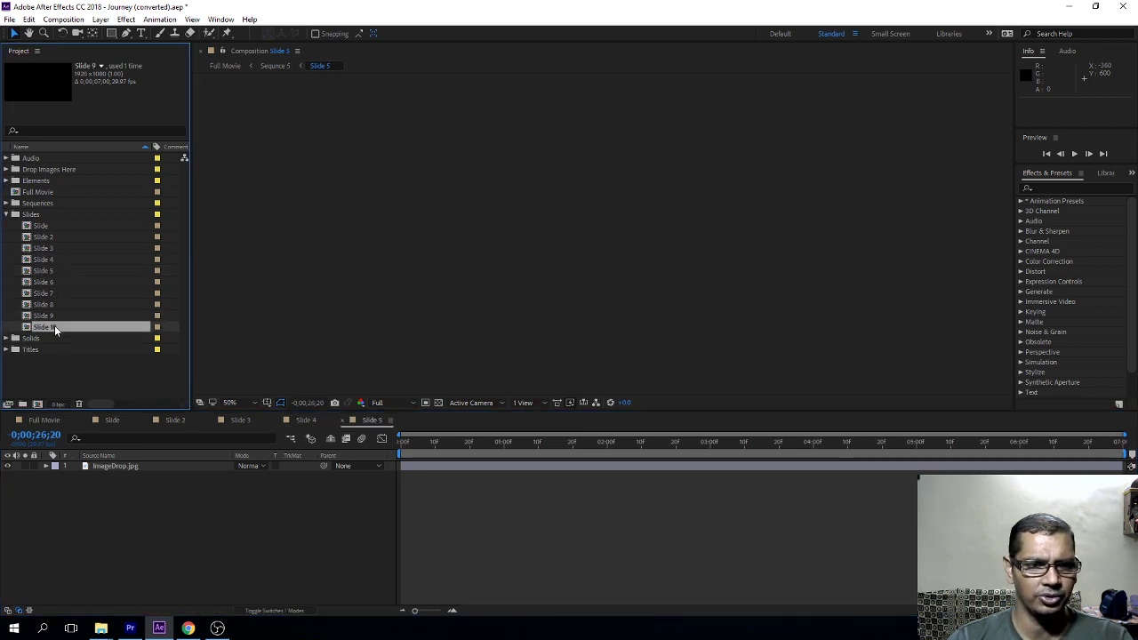
{"action": "left_click", "coordinate": [24, 228]}
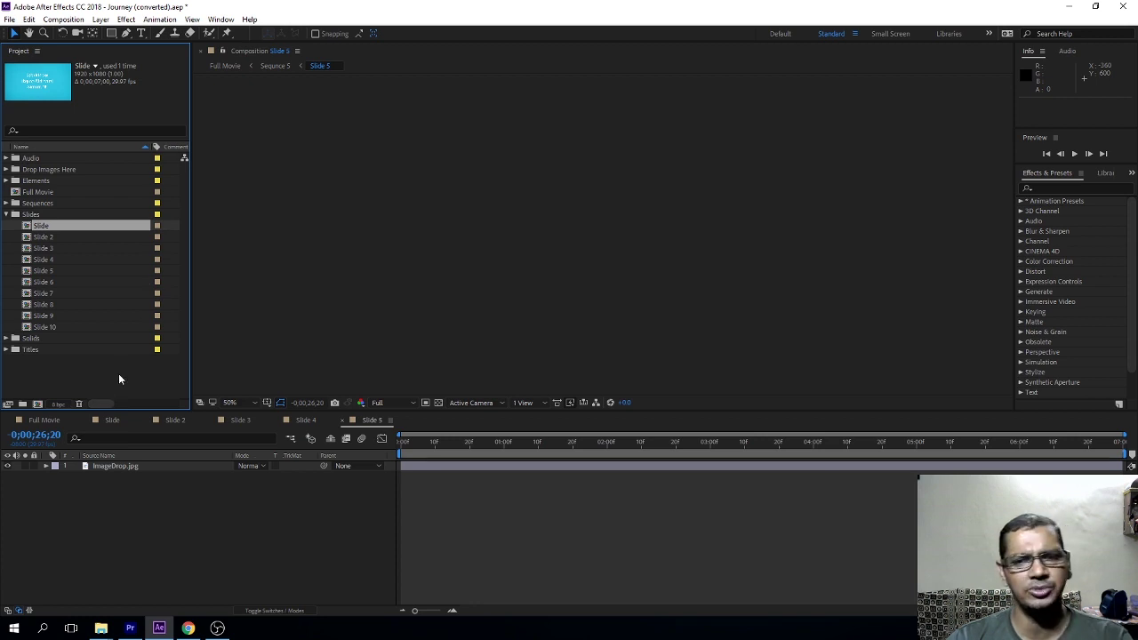
{"action": "left_click", "coordinate": [143, 389]}
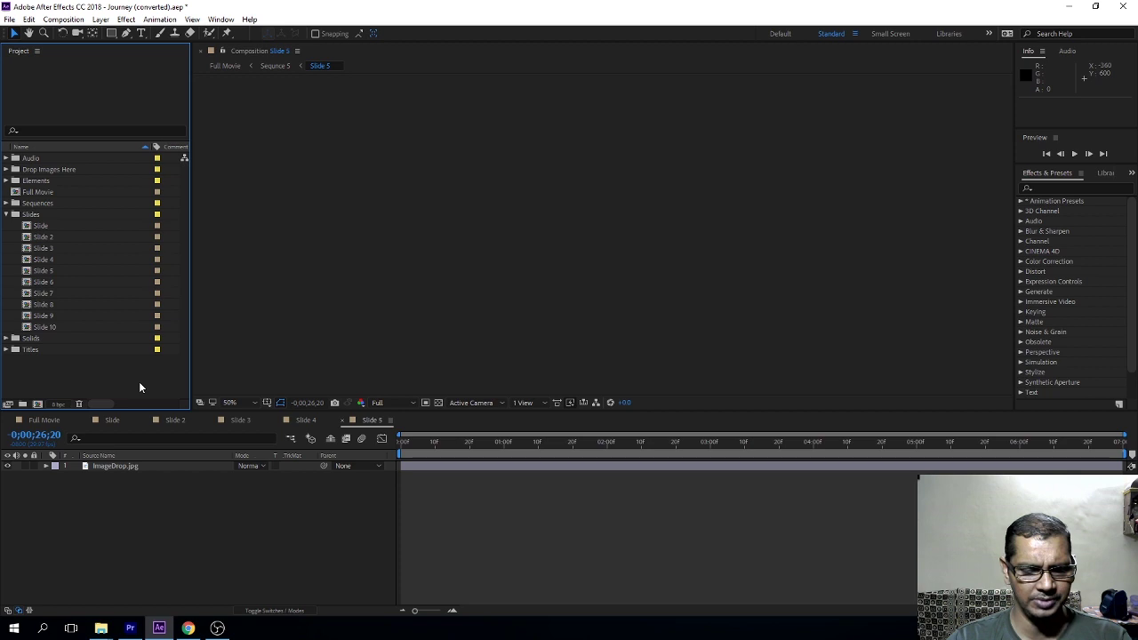
Step: In File Explorer, browse to ANNS DATA (D:) > WEDDING PROJECT DATA > ANSS_STEEL FOOTAGE
{"action": "key", "text": "super+e"}
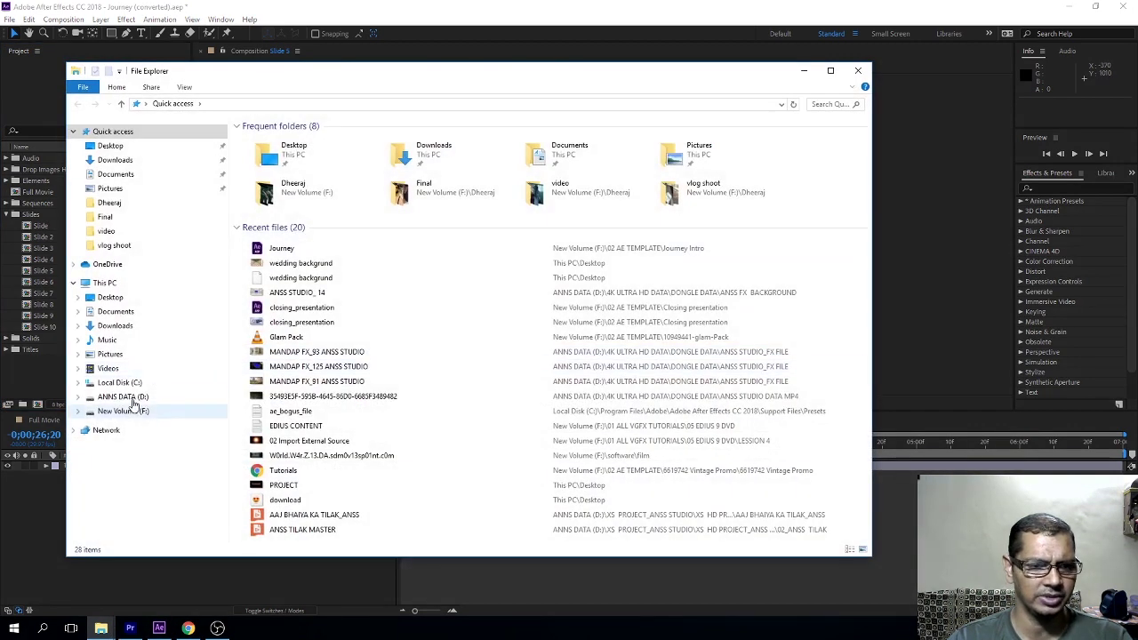
{"action": "left_click", "coordinate": [125, 396]}
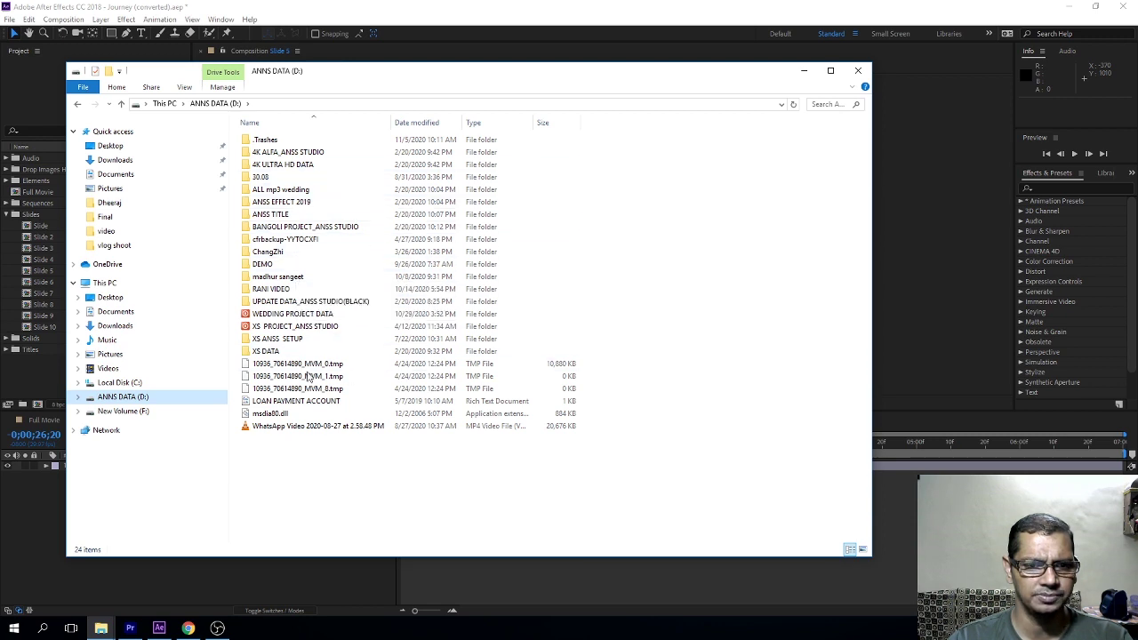
{"action": "double_click", "coordinate": [300, 340]}
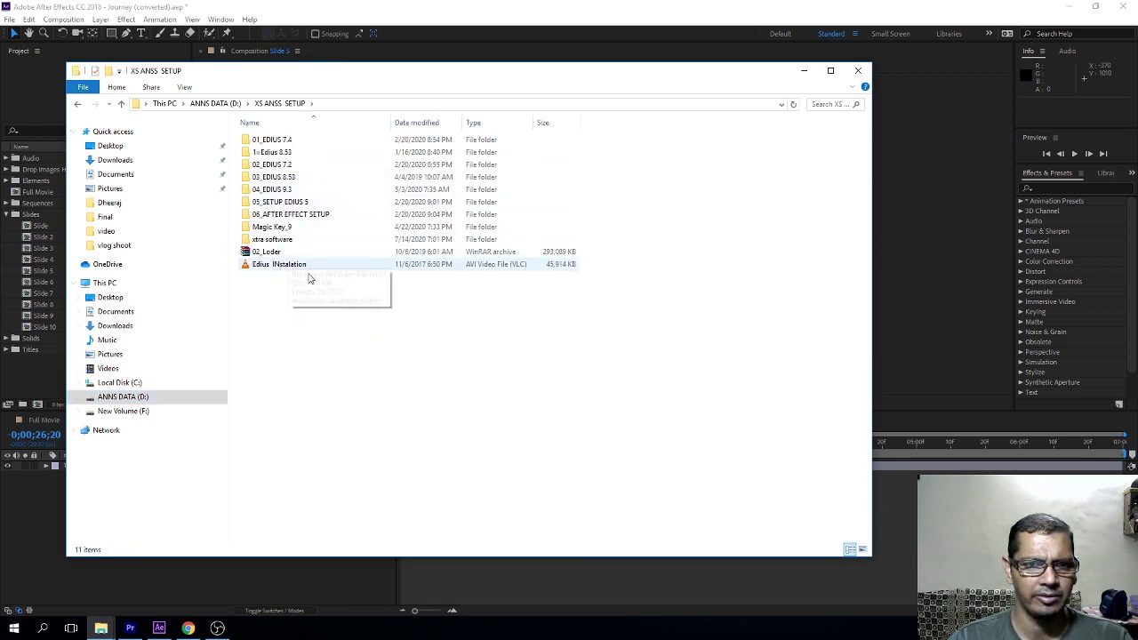
{"action": "key", "text": "alt+Left"}
{"action": "key", "text": "Up"}
{"action": "key", "text": "Up"}
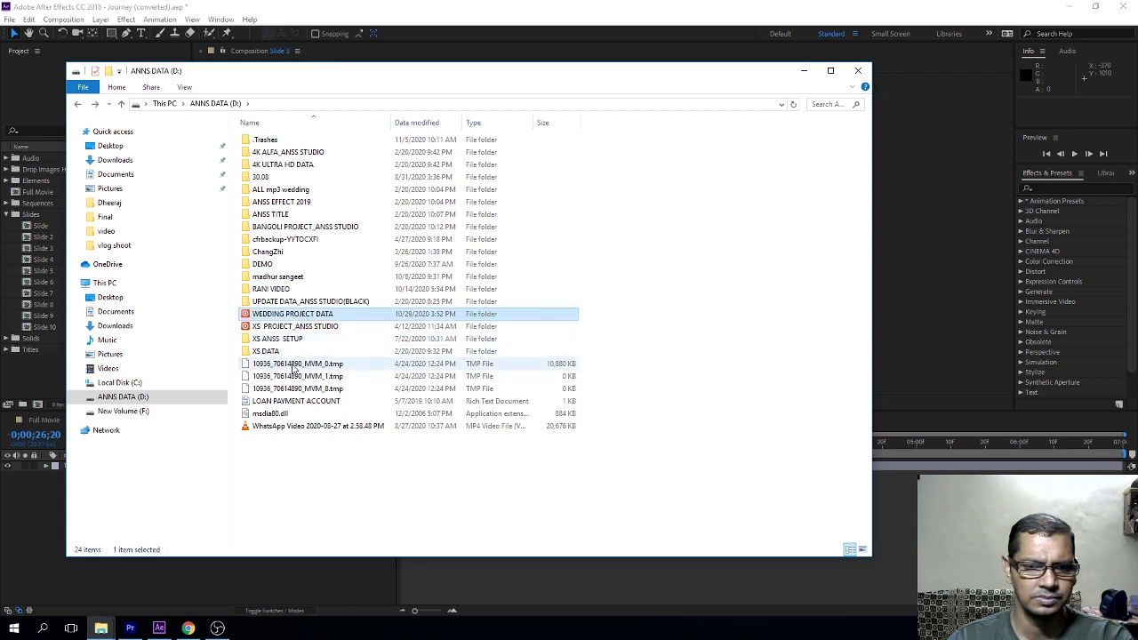
{"action": "double_click", "coordinate": [326, 317]}
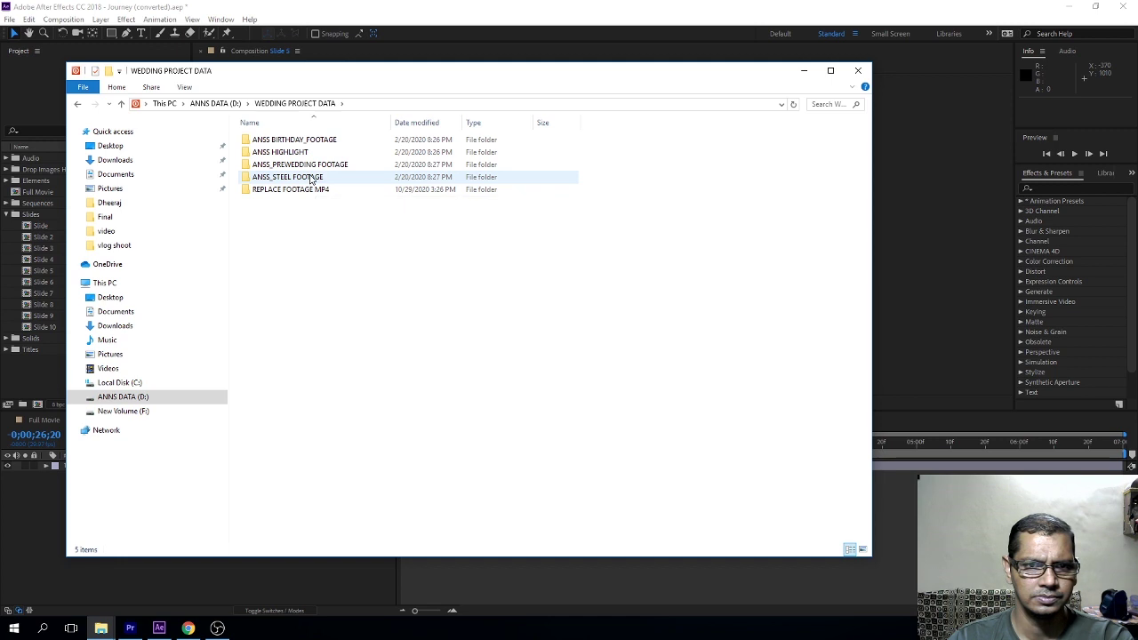
{"action": "double_click", "coordinate": [310, 178]}
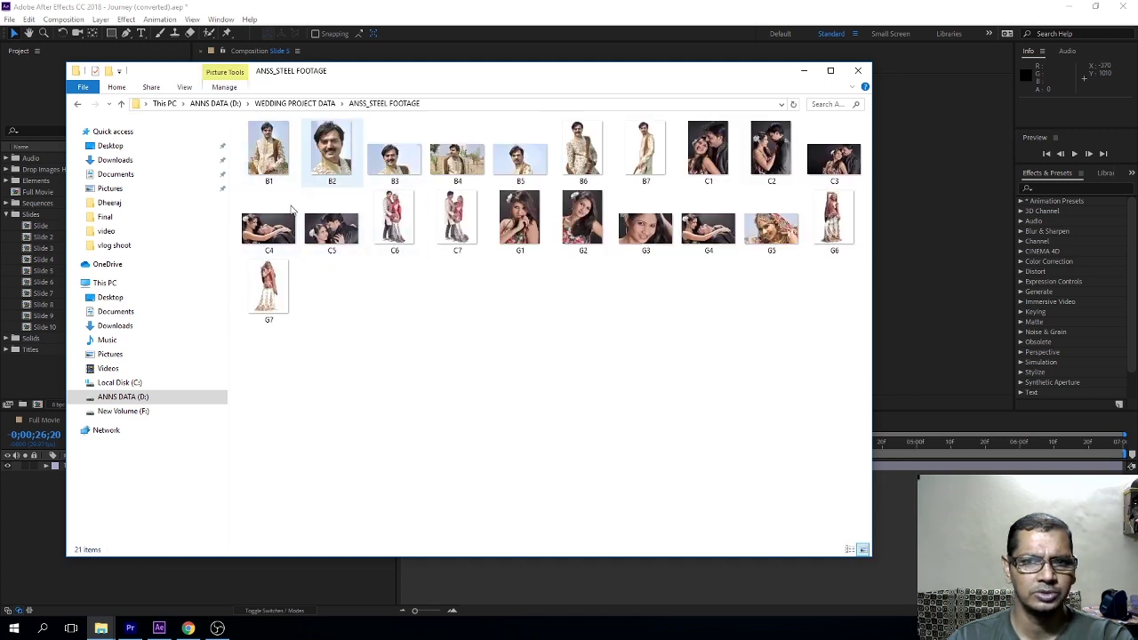
Step: Select all 21 photos and drag them into the After Effects Project panel
{"action": "key", "text": "ctrl+a"}
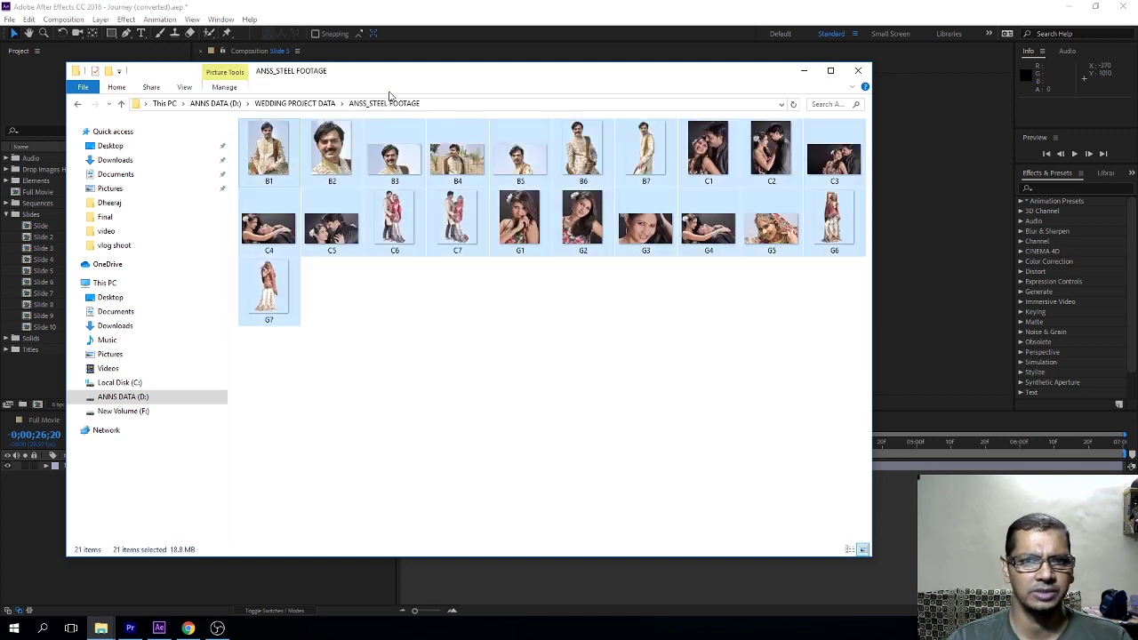
{"action": "left_click_drag", "start_coordinate": [379, 76], "coordinate": [675, 87]}
{"action": "left_click_drag", "start_coordinate": [573, 164], "coordinate": [91, 381]}
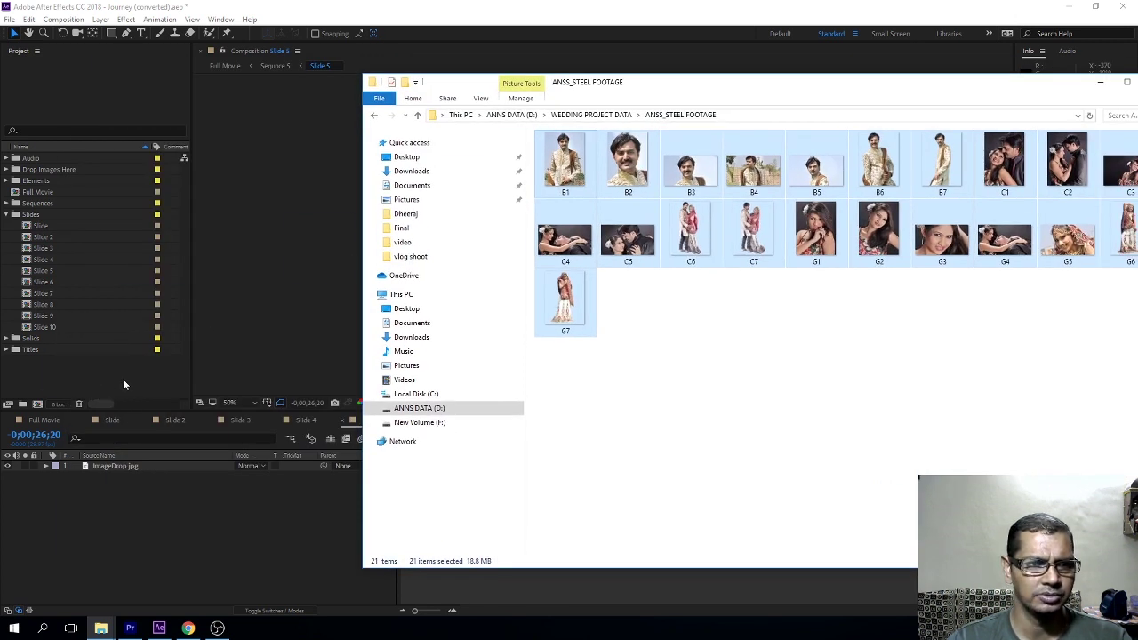
{"action": "left_click", "coordinate": [124, 384]}
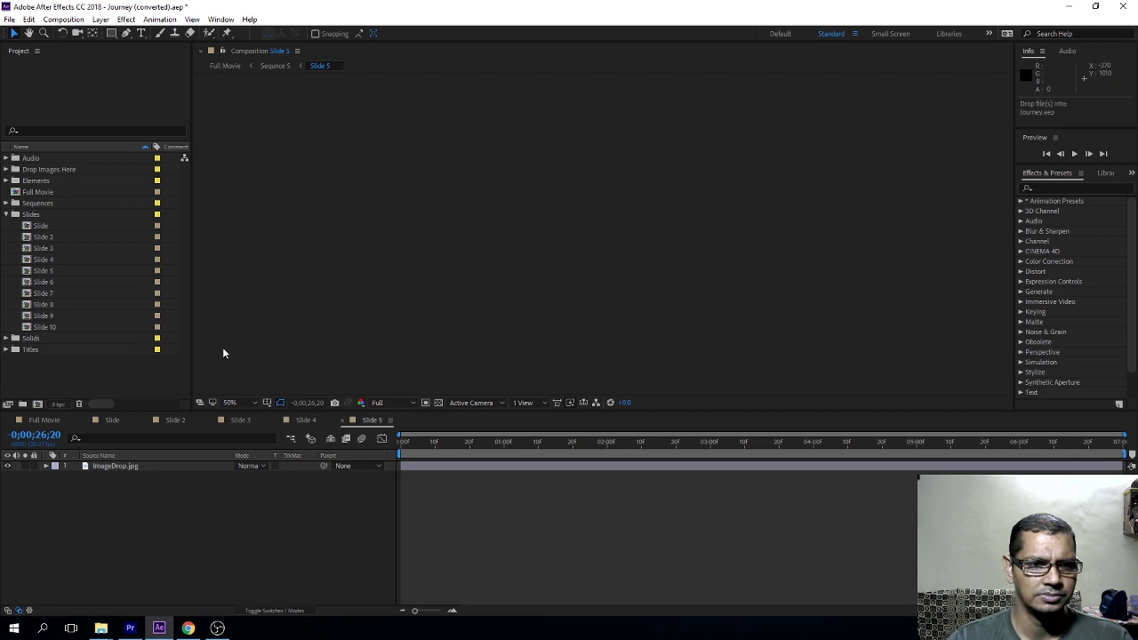
Step: Create a project folder named 'still' and move the G1–G7 images into it
{"action": "left_click", "coordinate": [21, 404]}
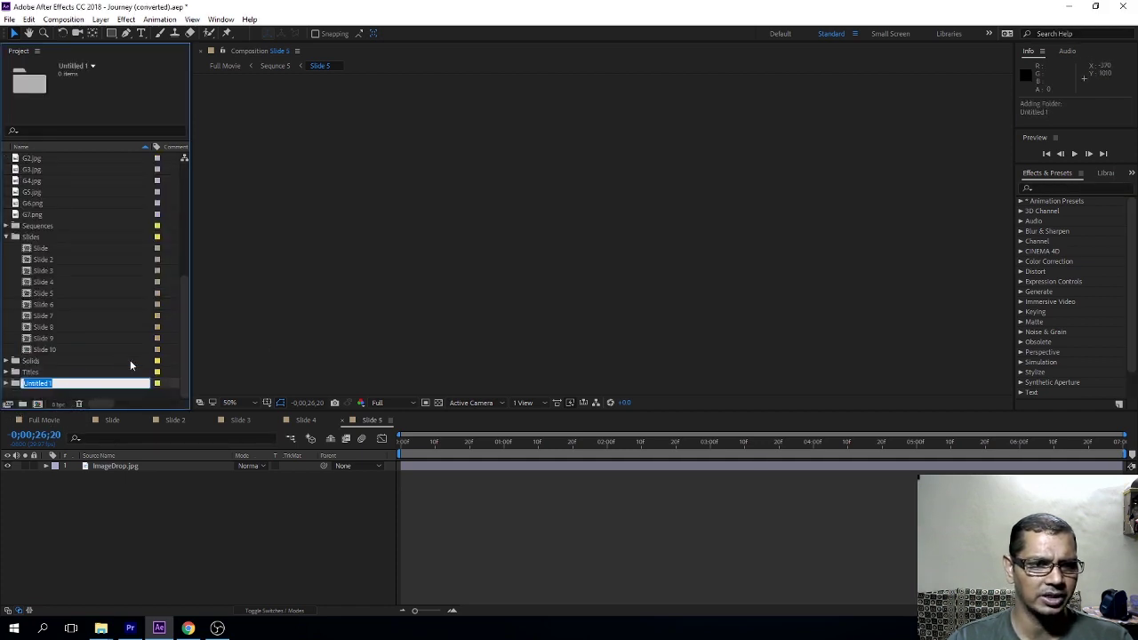
{"action": "type", "text": "still"}
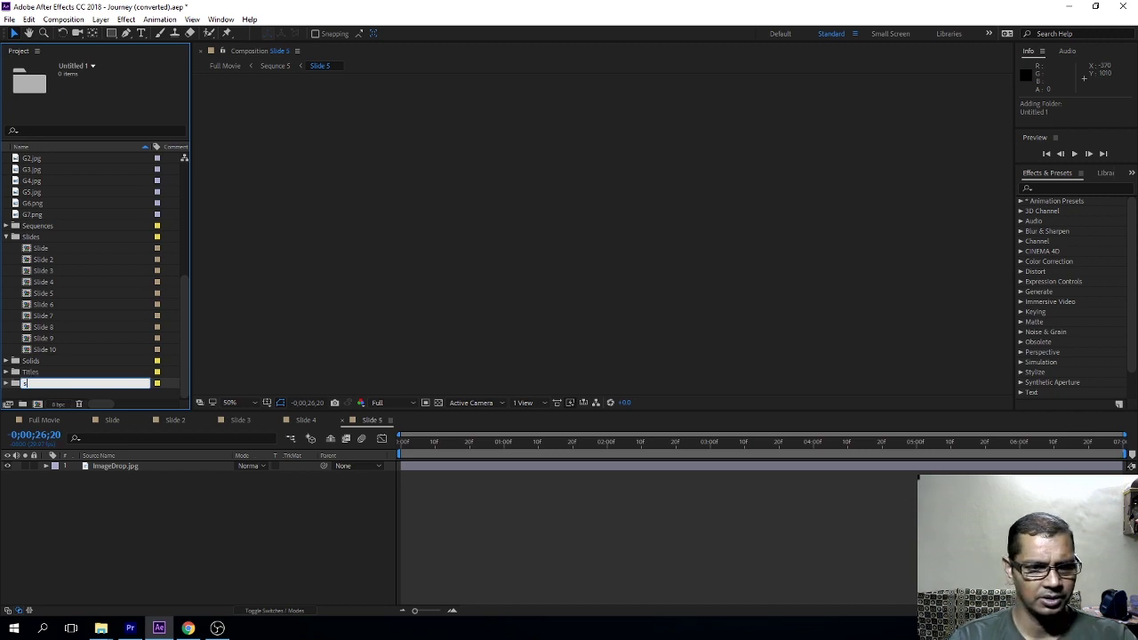
{"action": "key", "text": "Return"}
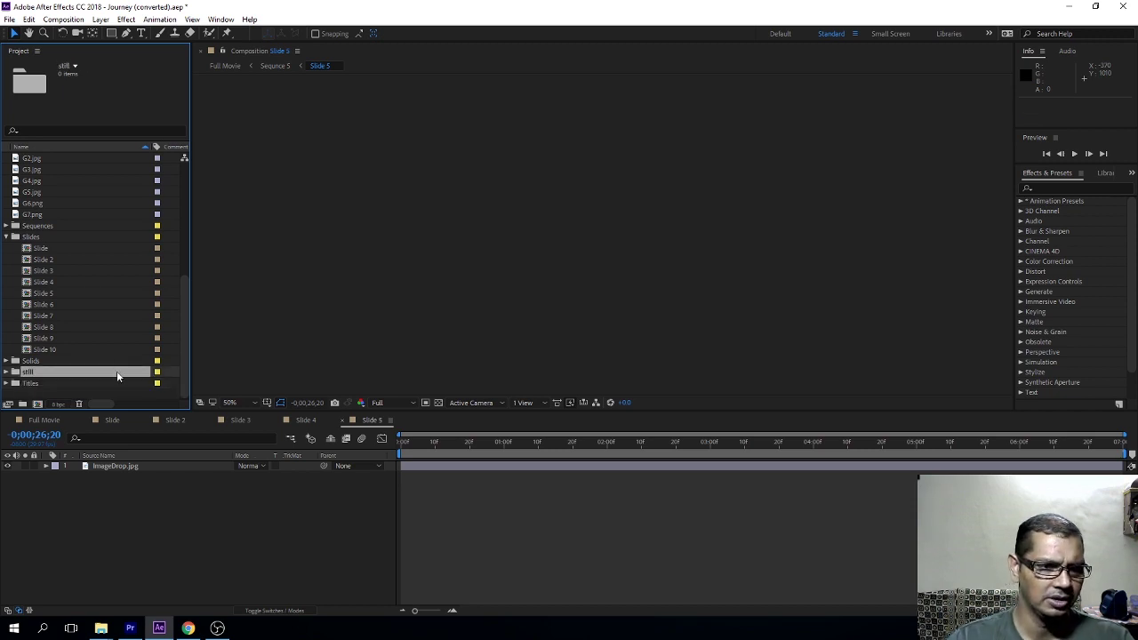
{"action": "left_click", "coordinate": [31, 214]}
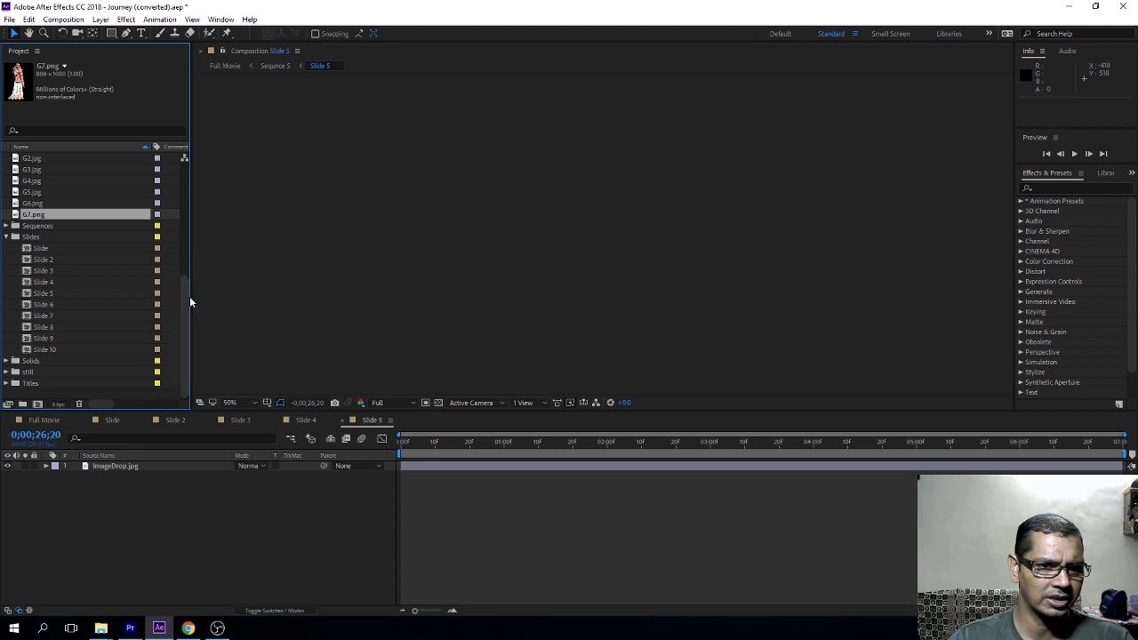
{"action": "left_click_drag", "start_coordinate": [189, 302], "coordinate": [187, 242]}
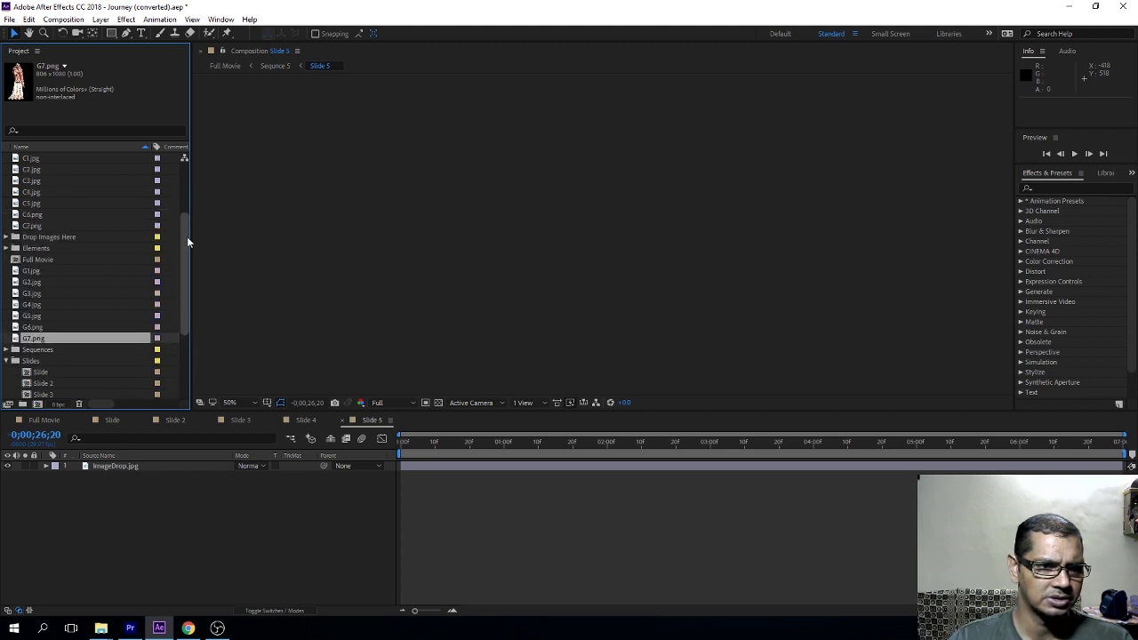
{"action": "left_click", "coordinate": [63, 271], "text": "shift"}
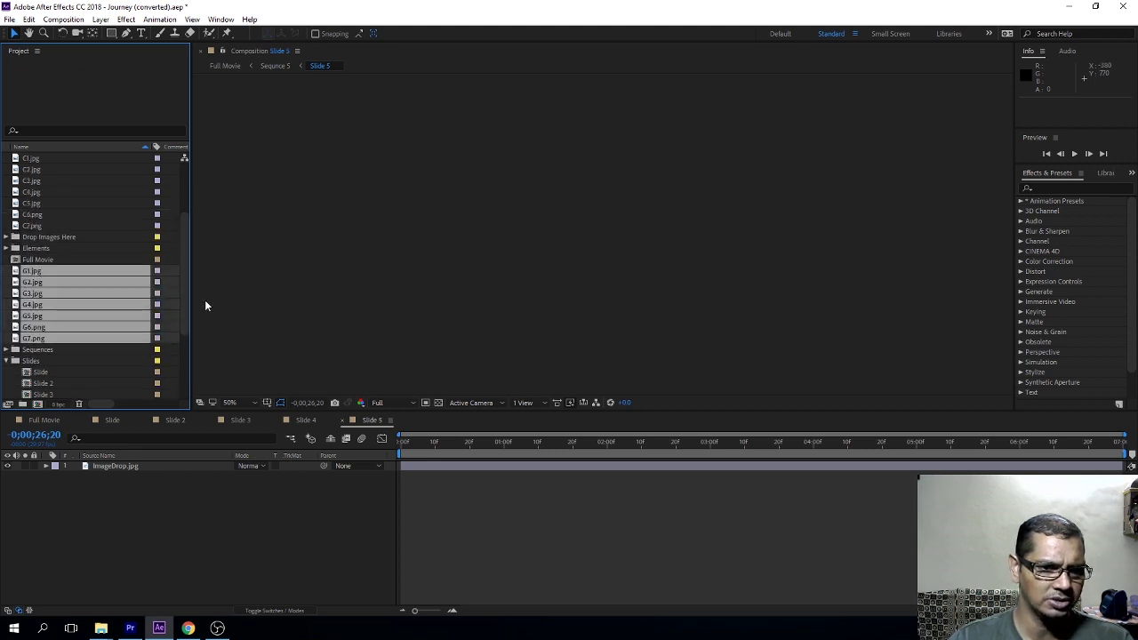
{"action": "scroll", "coordinate": [188, 325], "scroll_direction": "down", "scroll_amount": 5}
{"action": "left_click_drag", "start_coordinate": [11, 216], "coordinate": [28, 372]}
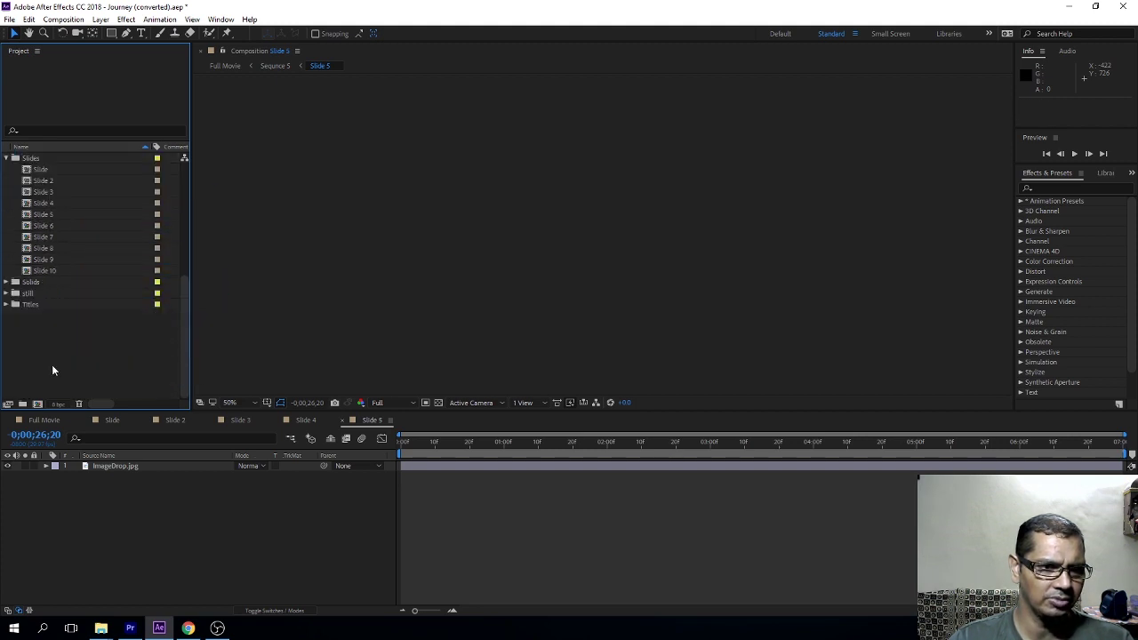
Step: Move the B7–C7 images into the still folder, expand it, and select C1.jpg
{"action": "left_click_drag", "start_coordinate": [184, 325], "coordinate": [11, 181]}
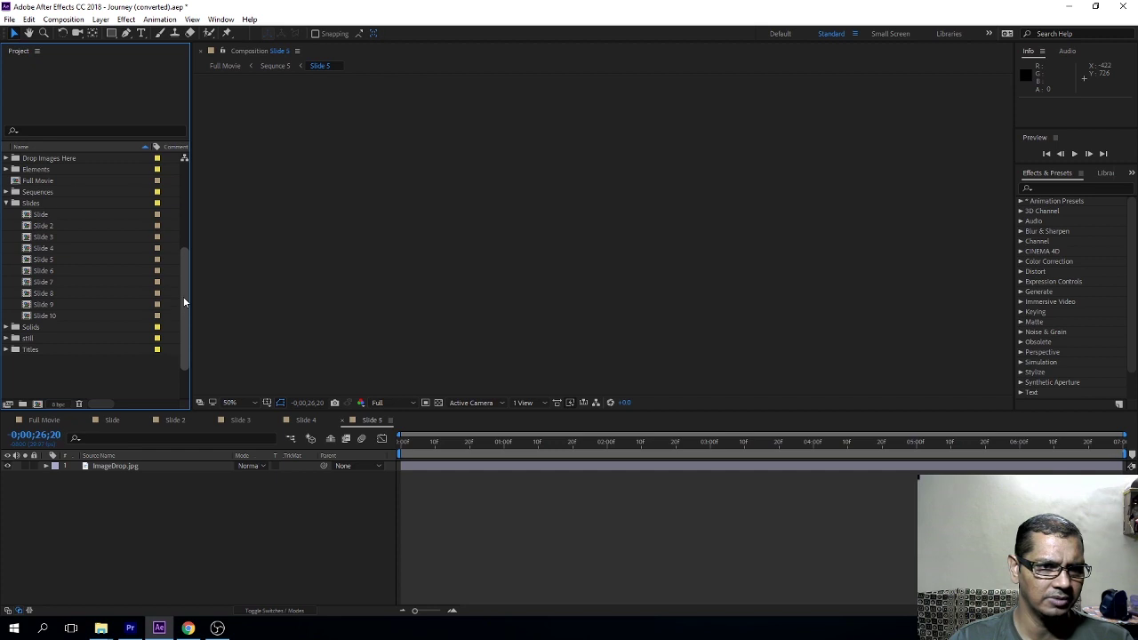
{"action": "left_click", "coordinate": [25, 159]}
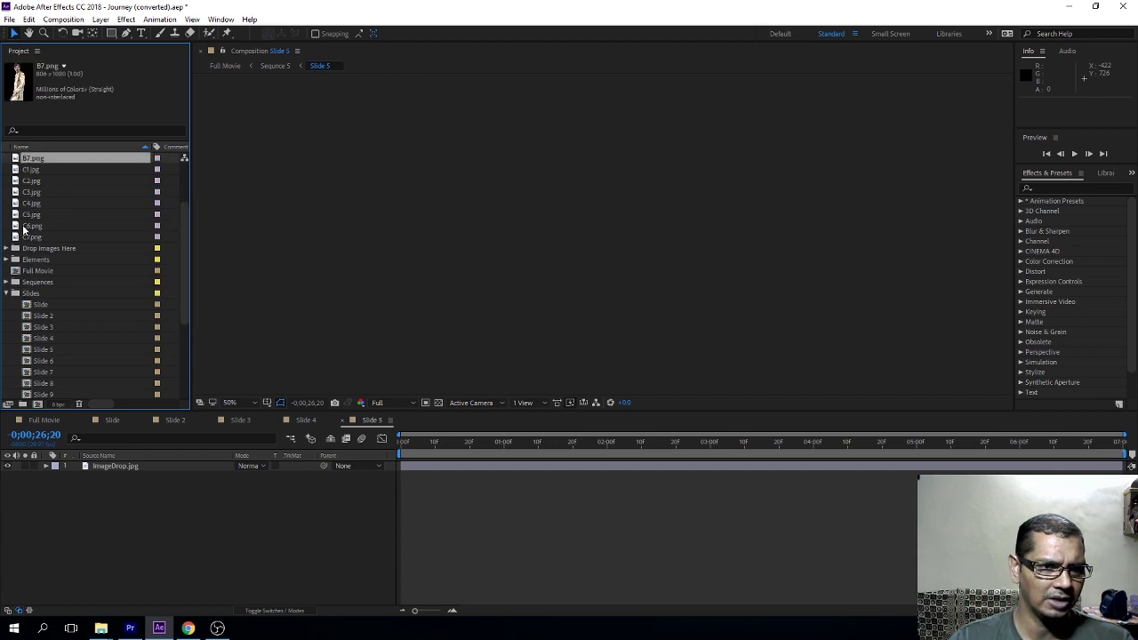
{"action": "left_click", "coordinate": [25, 227], "text": "shift"}
{"action": "left_click", "coordinate": [27, 237], "text": "shift"}
{"action": "left_click_drag", "start_coordinate": [183, 232], "coordinate": [181, 272]}
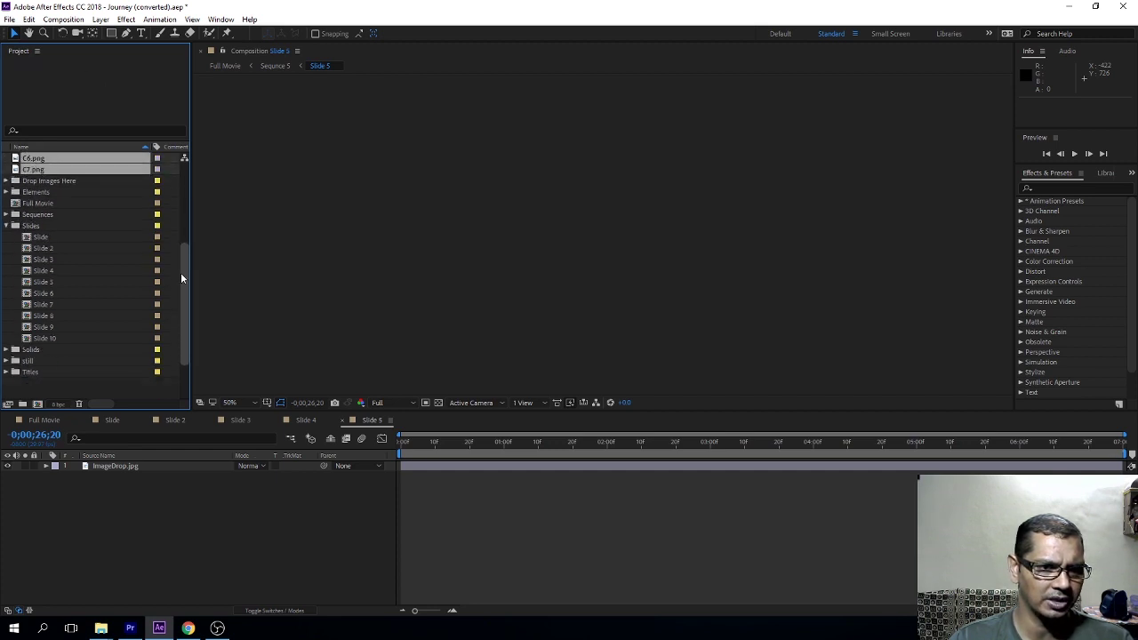
{"action": "left_click_drag", "start_coordinate": [33, 169], "coordinate": [40, 362]}
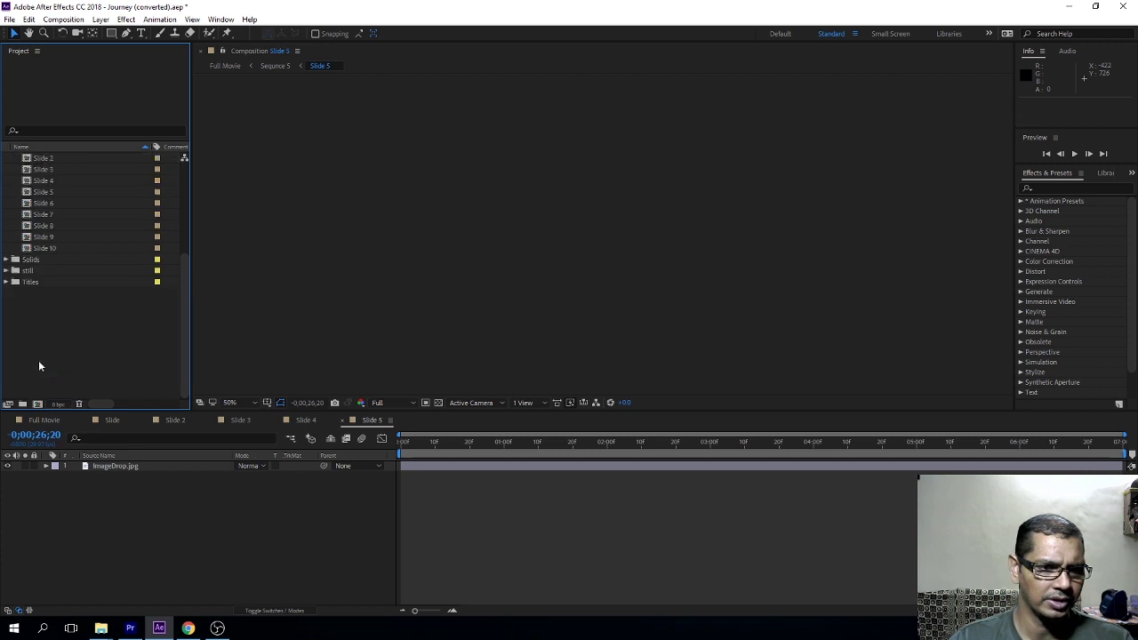
{"action": "left_click", "coordinate": [6, 271]}
{"action": "left_click", "coordinate": [41, 228]}
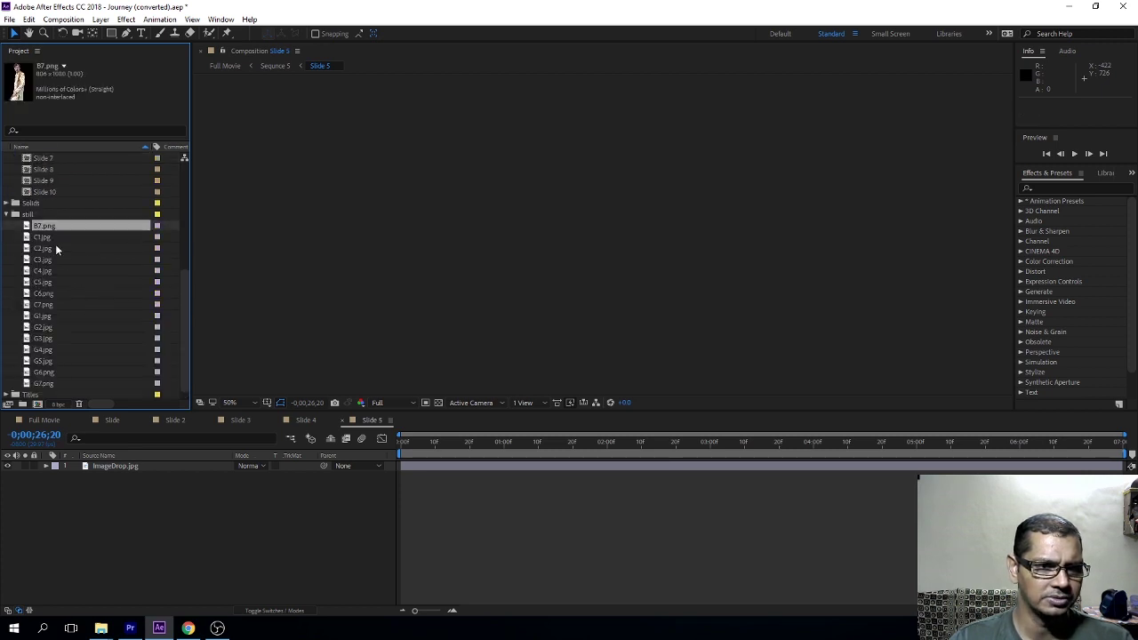
{"action": "left_click", "coordinate": [87, 238]}
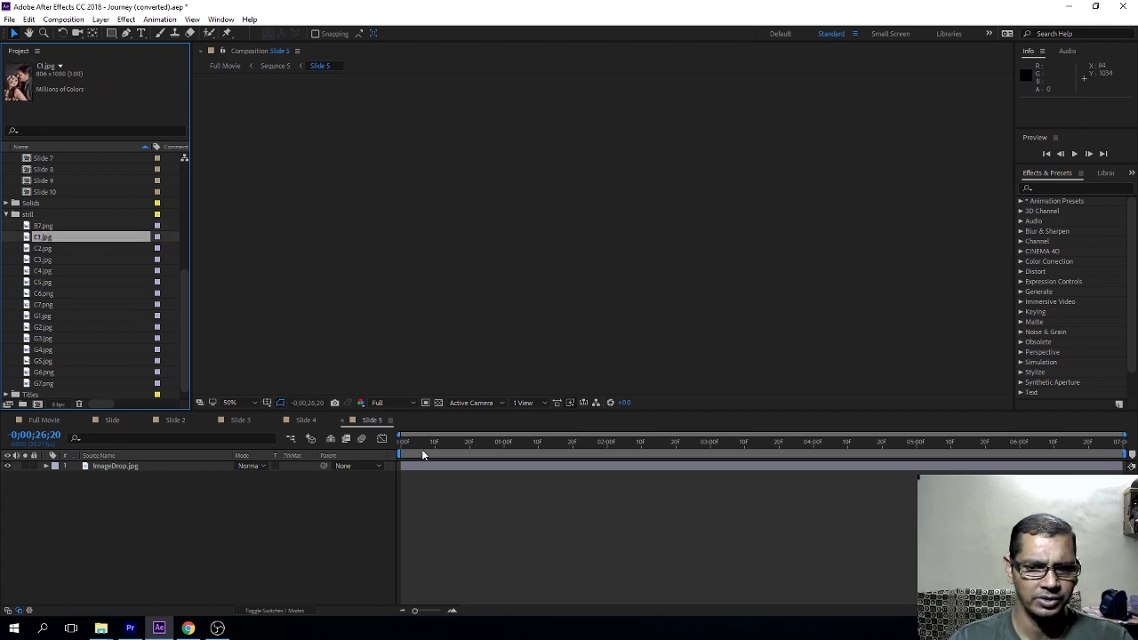
Step: Replace the Slide composition's ImageDrop.jpg placeholder with C1.jpg and zoom out to the whole frame
{"action": "left_click_drag", "start_coordinate": [410, 444], "coordinate": [389, 445]}
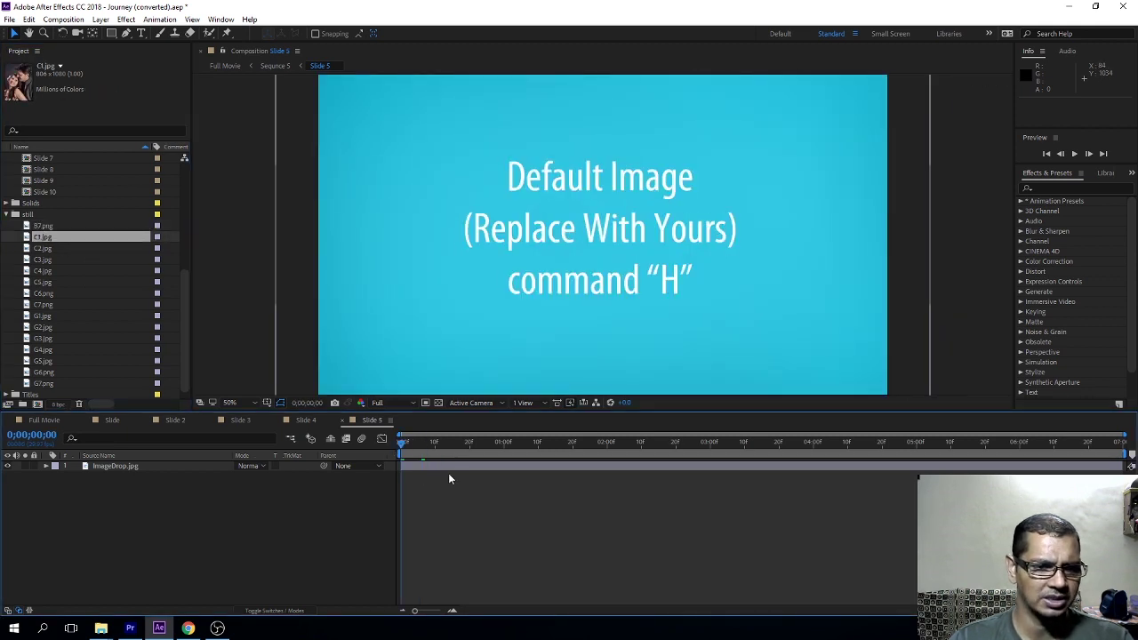
{"action": "left_click", "coordinate": [116, 420]}
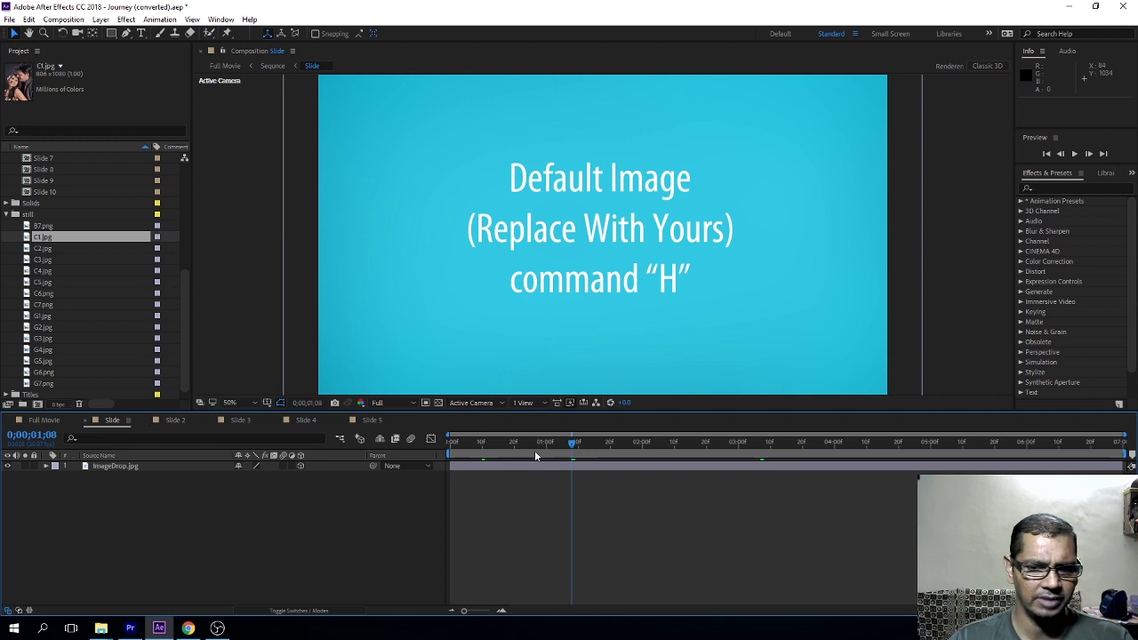
{"action": "key", "text": "Home"}
{"action": "left_click", "coordinate": [472, 469]}
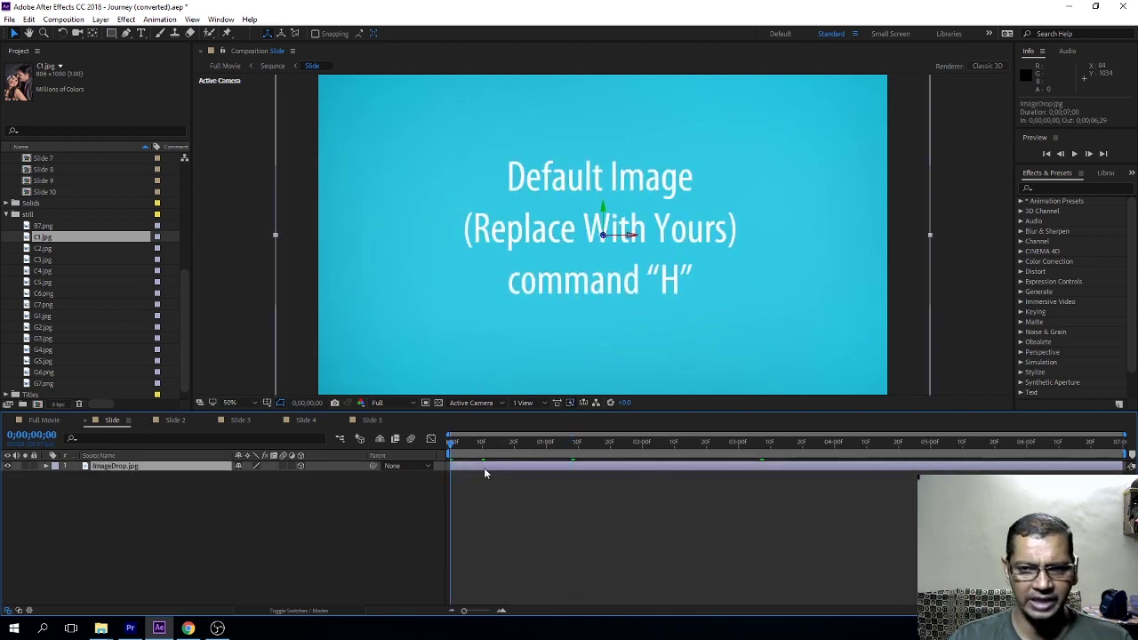
{"action": "key", "text": "ctrl+alt+slash"}
{"action": "key", "text": "z"}
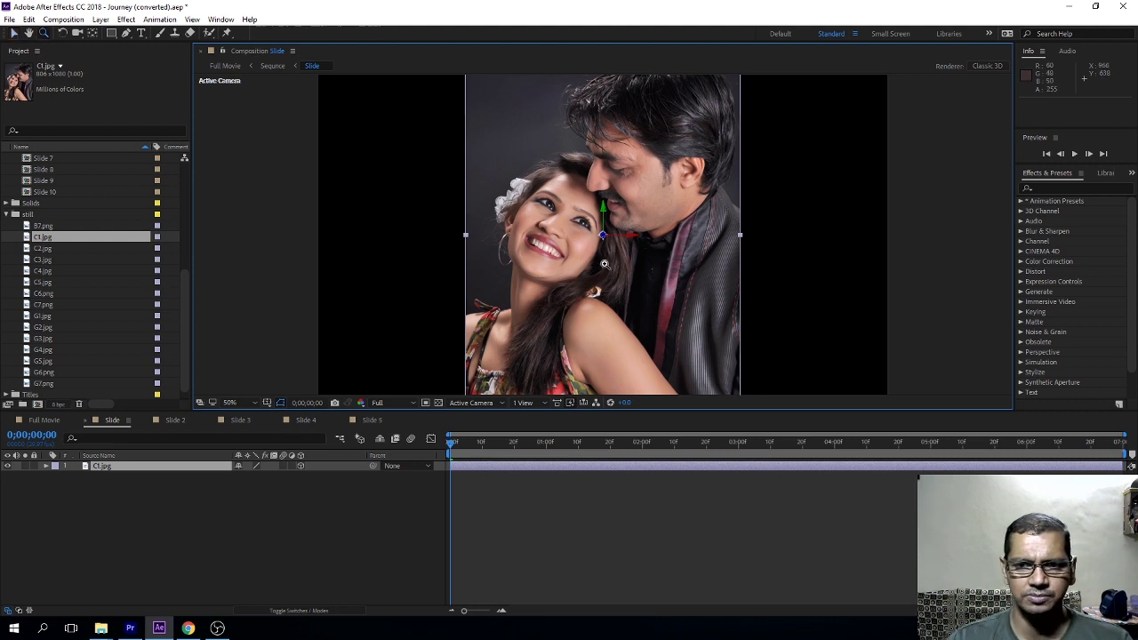
{"action": "left_click", "coordinate": [605, 264], "text": "alt"}
{"action": "key", "text": "v"}
Step: Scale and reposition C1.jpg to fill the frame, ending around 243–254% scale
{"action": "left_click_drag", "start_coordinate": [532, 314], "coordinate": [457, 392]}
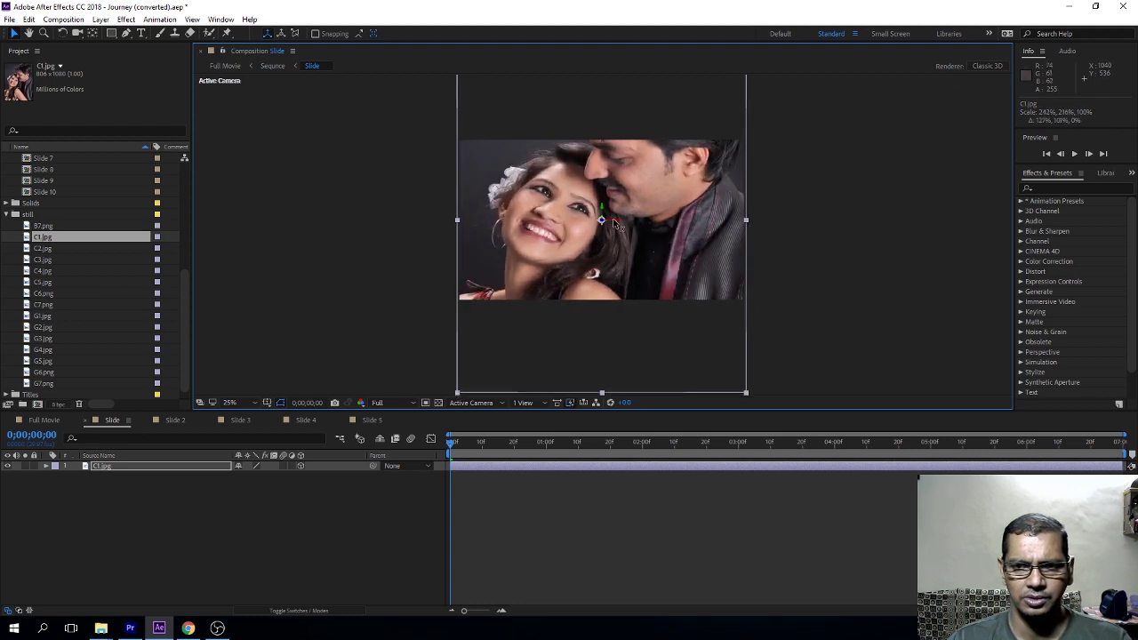
{"action": "left_click_drag", "start_coordinate": [613, 224], "coordinate": [614, 257]}
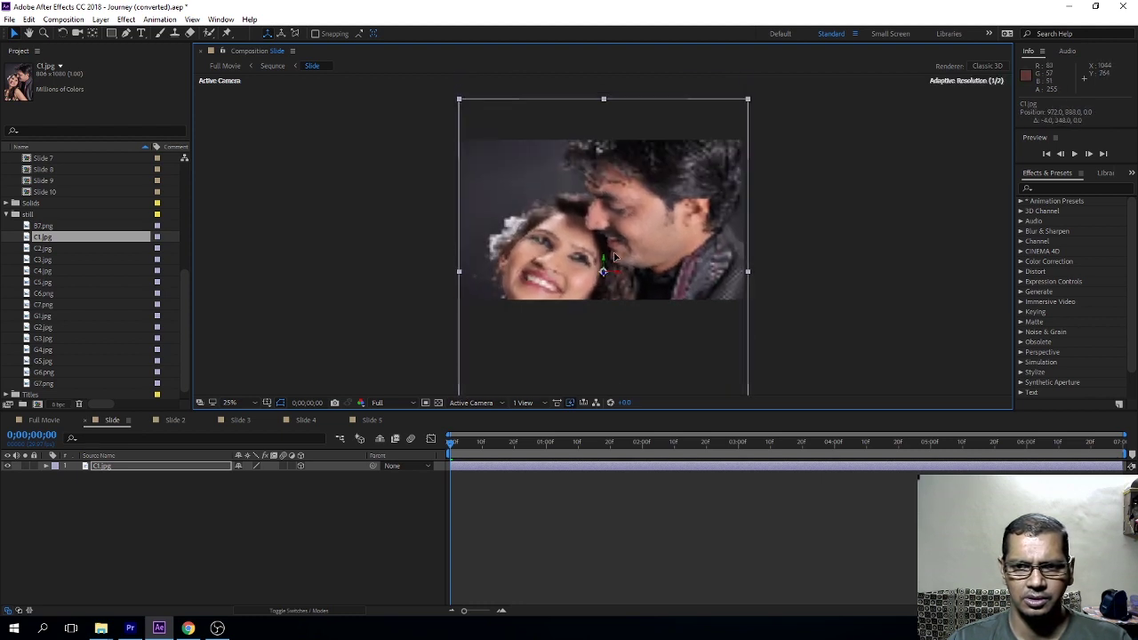
{"action": "key", "text": "s"}
{"action": "left_click_drag", "start_coordinate": [258, 476], "coordinate": [234, 487]}
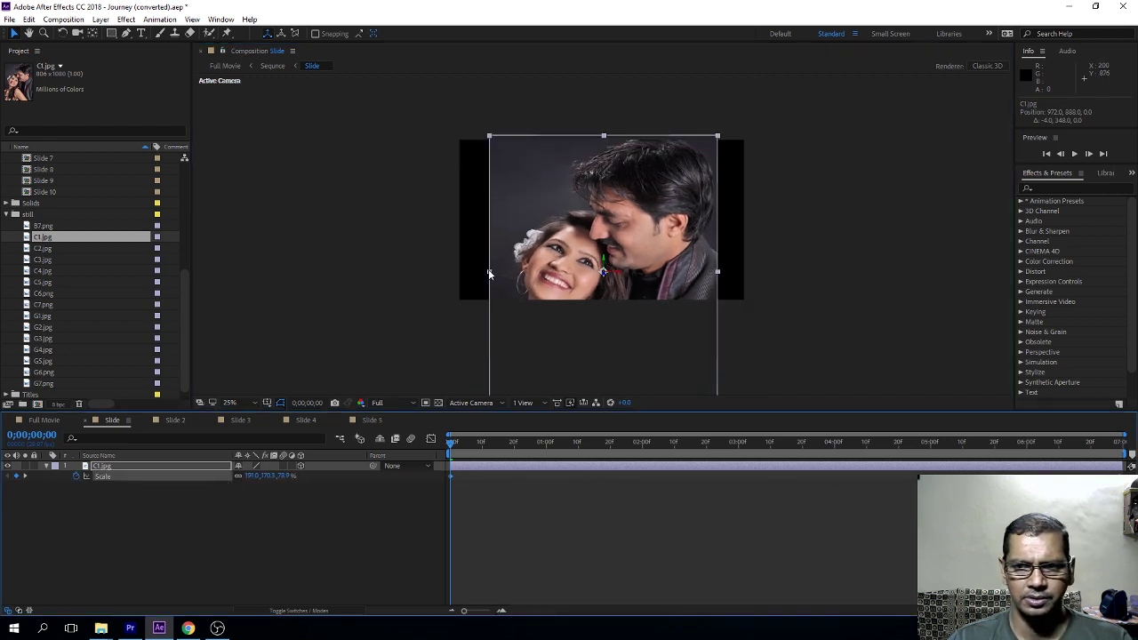
{"action": "left_click_drag", "start_coordinate": [584, 267], "coordinate": [585, 231]}
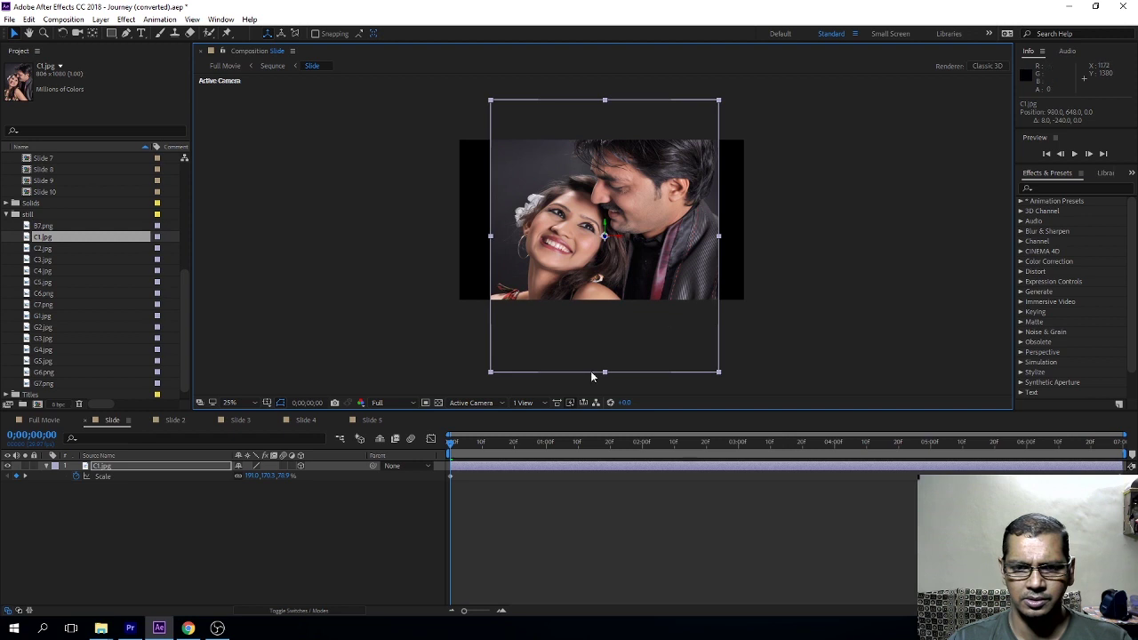
{"action": "left_click_drag", "start_coordinate": [249, 477], "coordinate": [295, 476]}
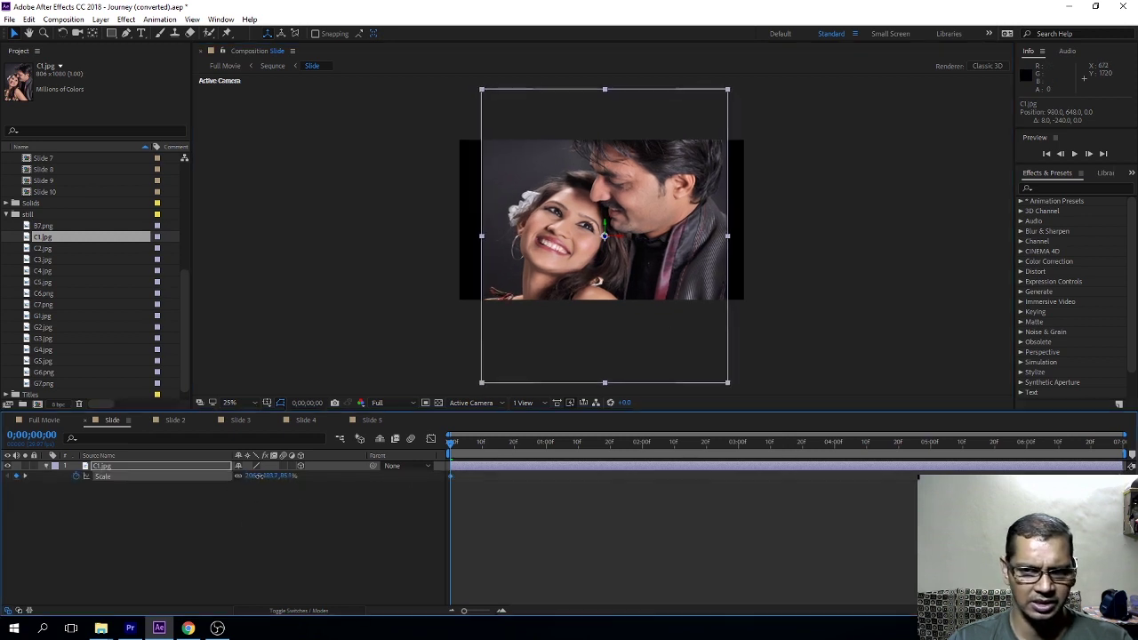
{"action": "left_click_drag", "start_coordinate": [626, 235], "coordinate": [624, 275]}
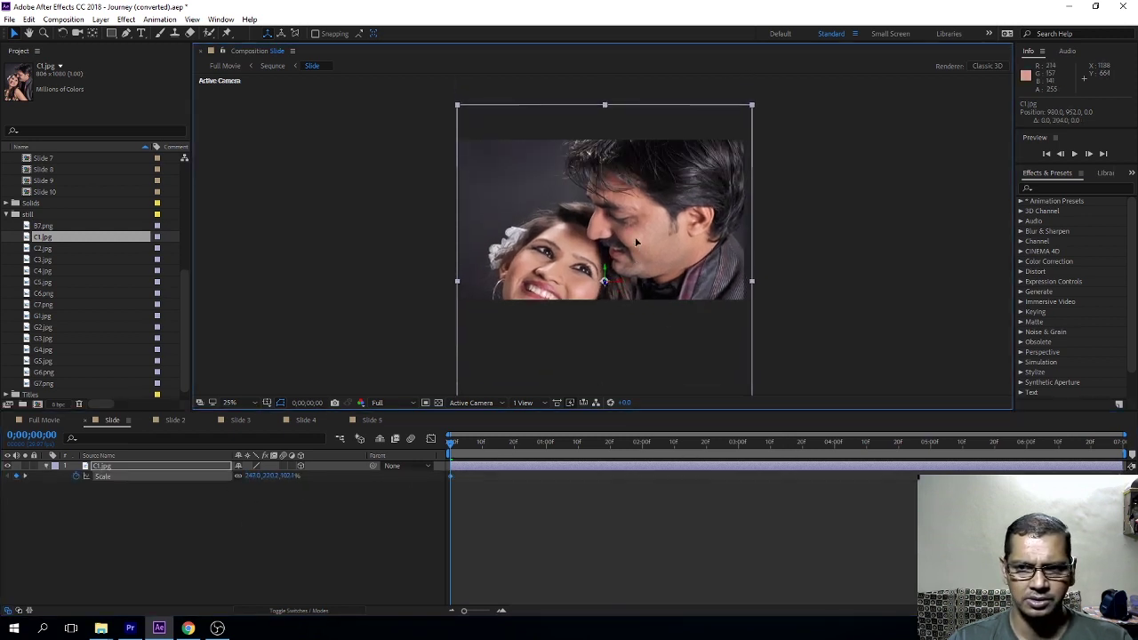
{"action": "left_click_drag", "start_coordinate": [605, 101], "coordinate": [609, 128]}
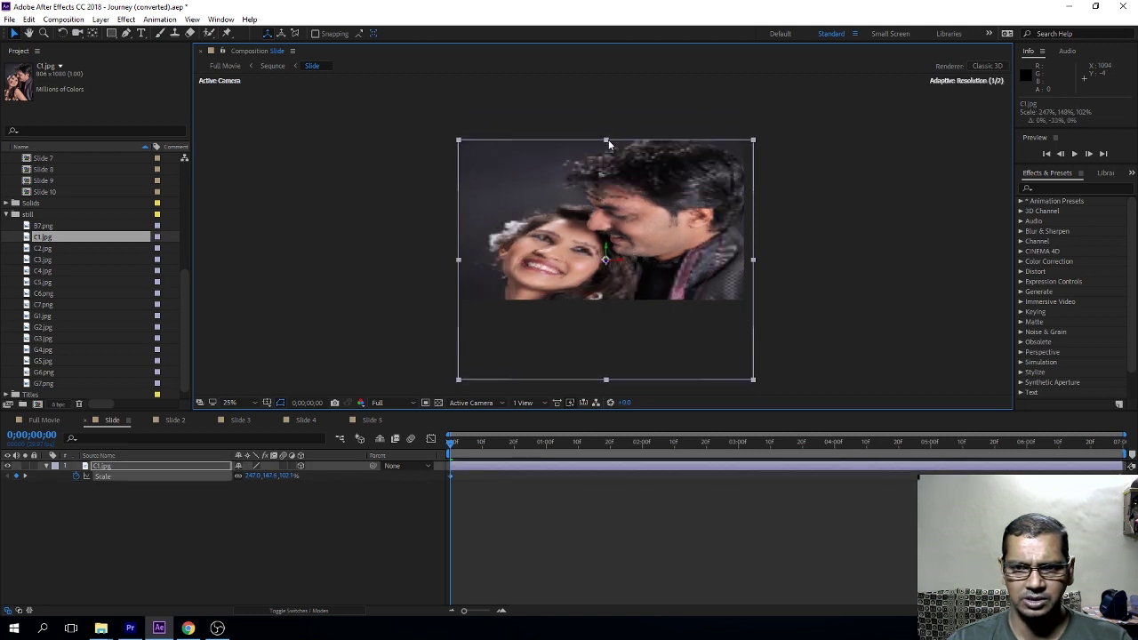
{"action": "left_click_drag", "start_coordinate": [607, 116], "coordinate": [609, 128]}
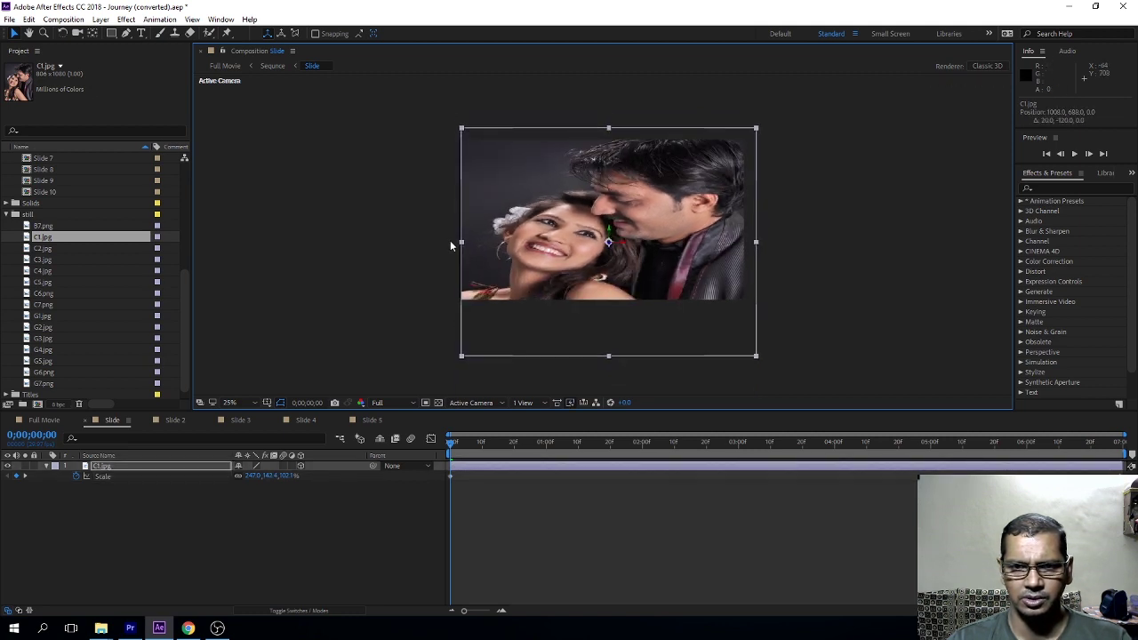
{"action": "left_click_drag", "start_coordinate": [462, 242], "coordinate": [457, 242]}
{"action": "left_click", "coordinate": [616, 550]}
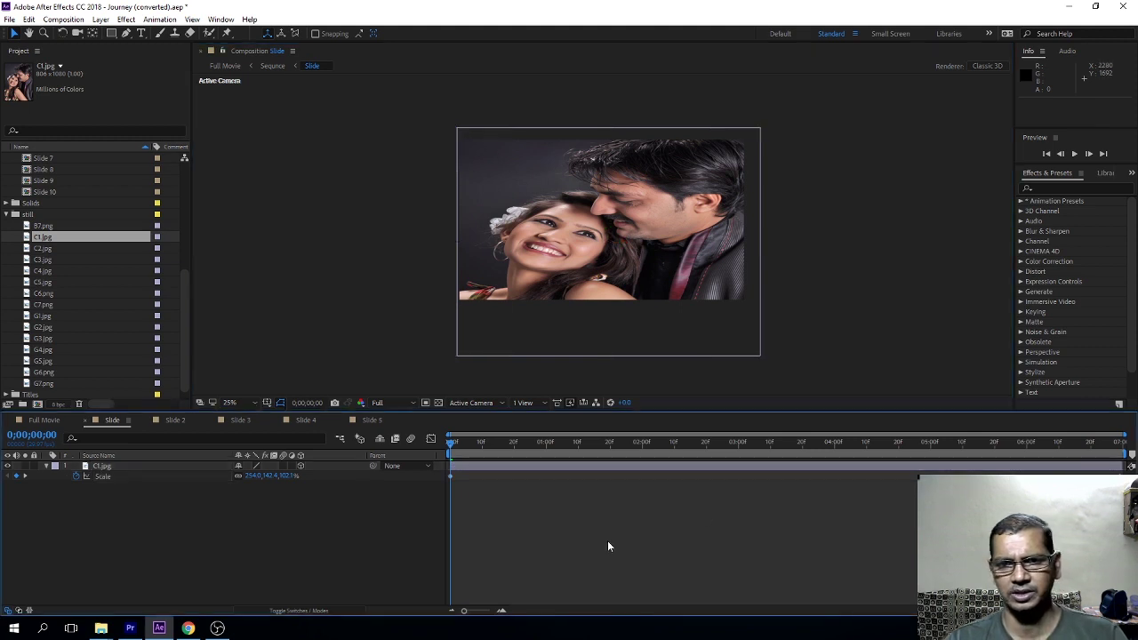
{"action": "left_click", "coordinate": [495, 443]}
Step: In Slide 2, pick out the C3.jpg photo and preview it before returning to the composition
{"action": "left_click", "coordinate": [178, 420]}
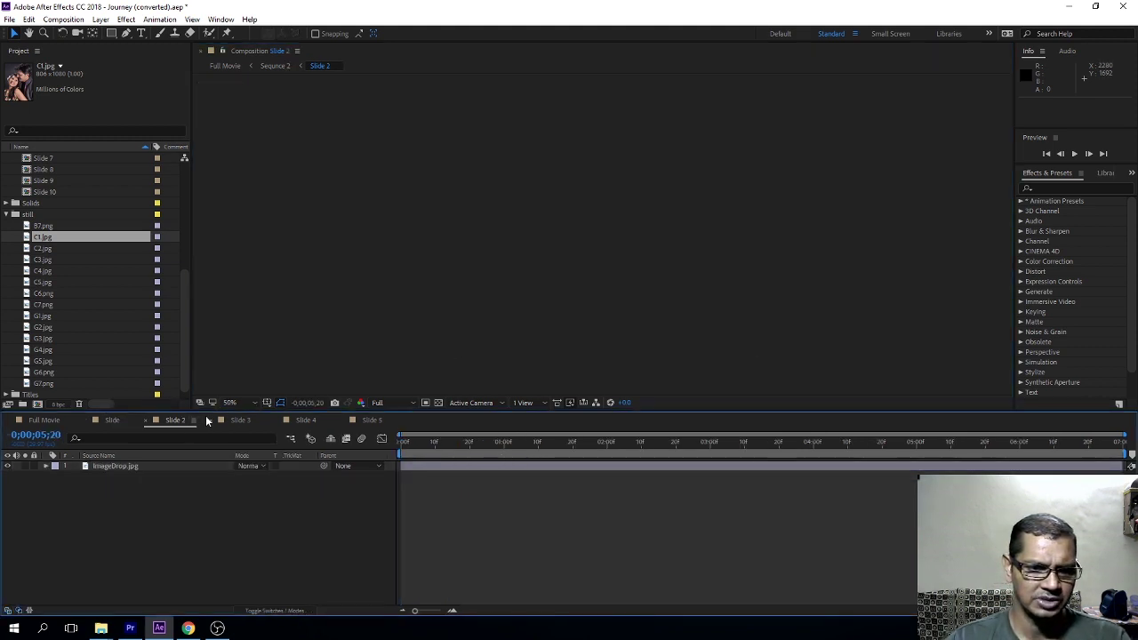
{"action": "left_click", "coordinate": [425, 449]}
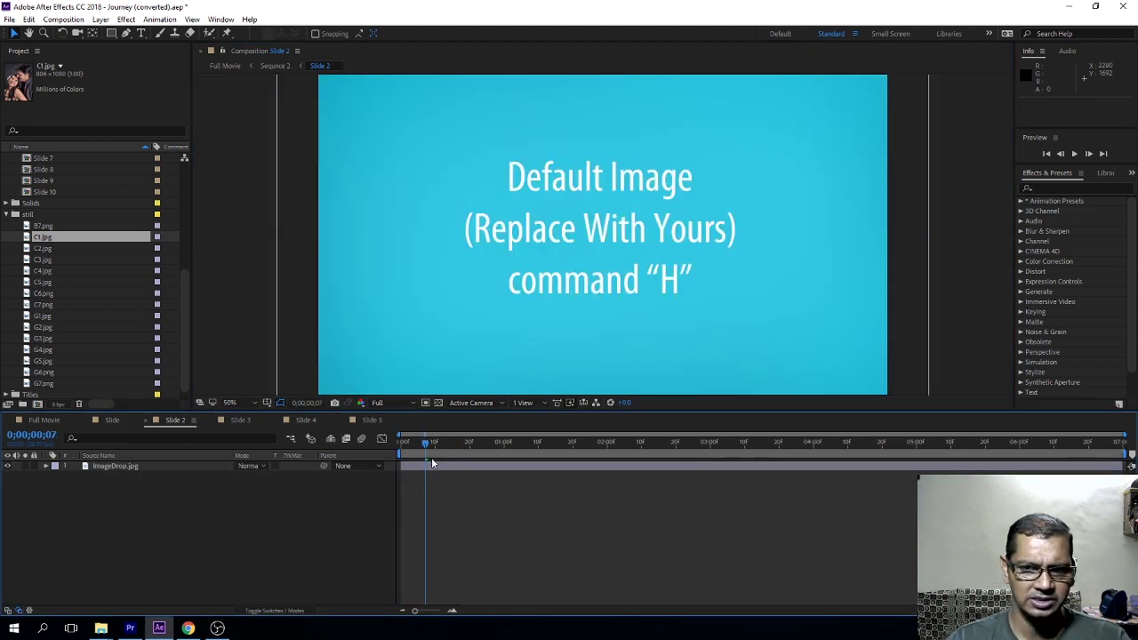
{"action": "left_click", "coordinate": [40, 249]}
{"action": "left_click", "coordinate": [42, 259]}
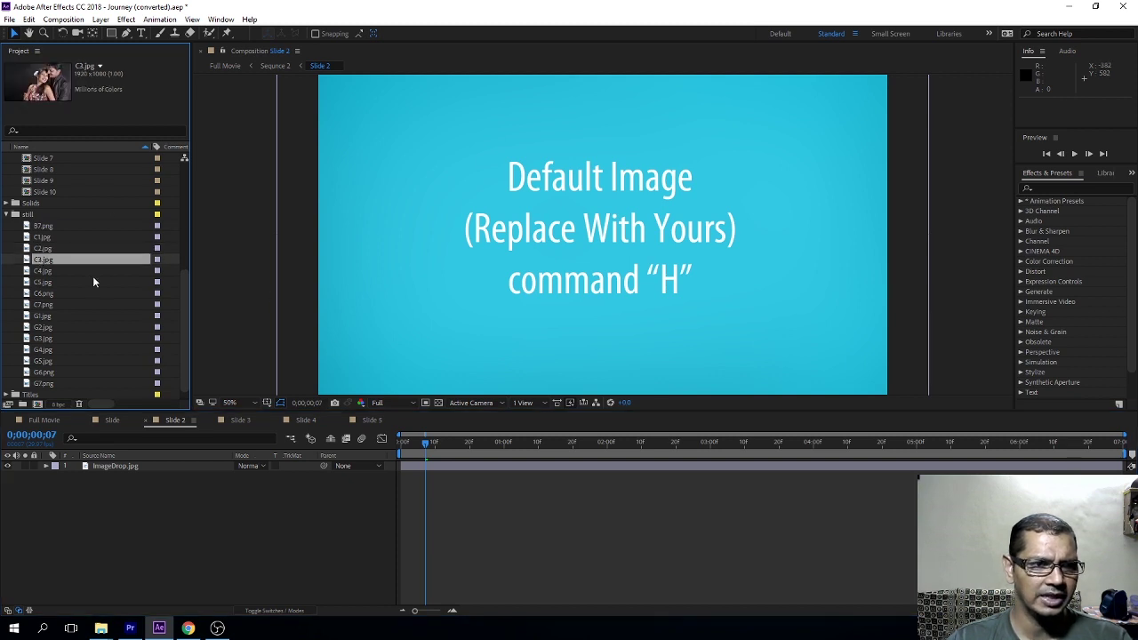
{"action": "left_click", "coordinate": [406, 462]}
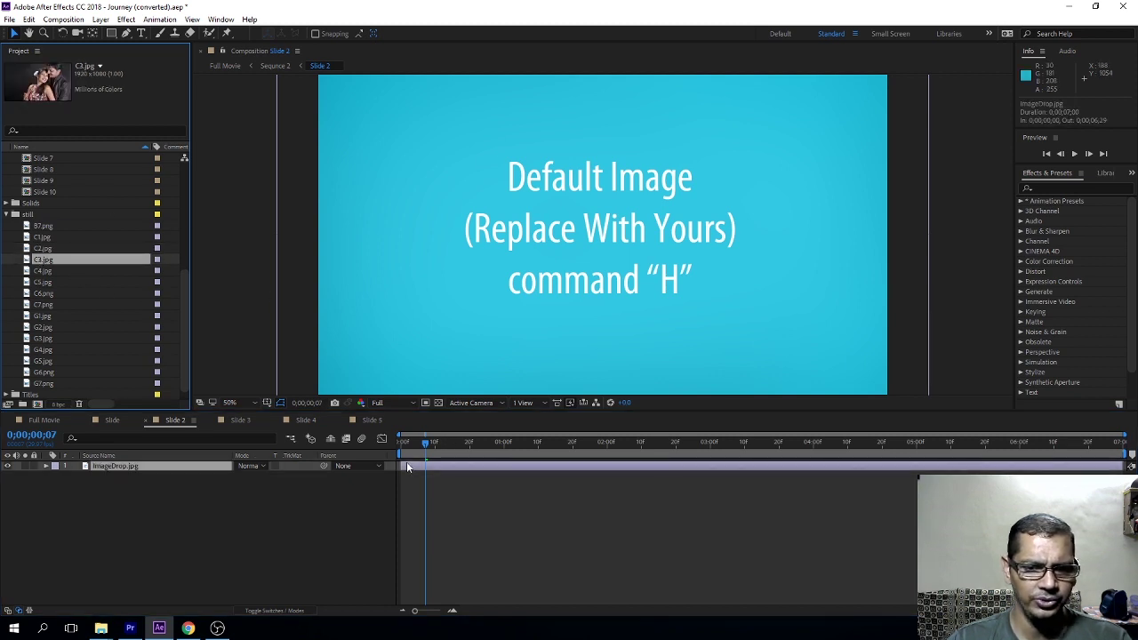
{"action": "double_click", "coordinate": [42, 260]}
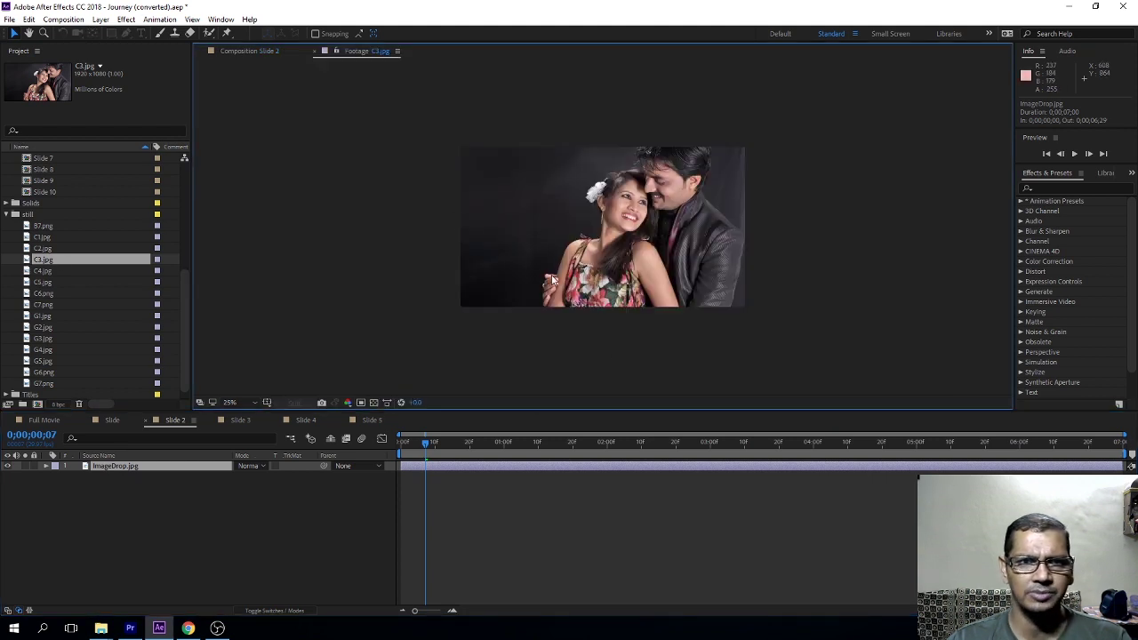
{"action": "left_click", "coordinate": [239, 51]}
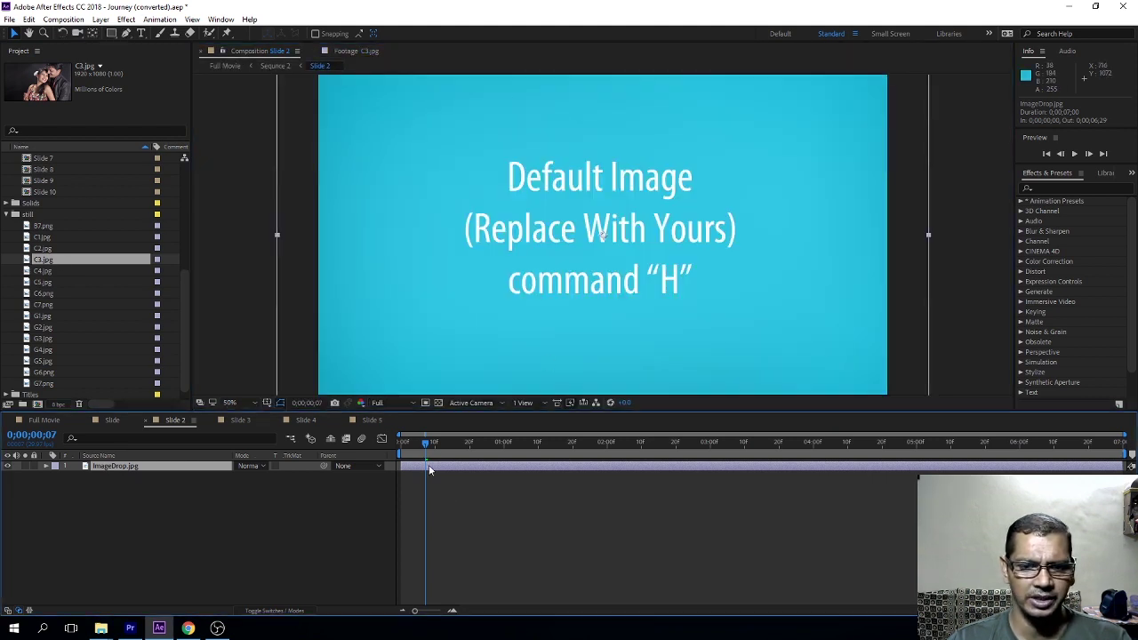
Step: Place C3.jpg above ImageDrop.jpg, hide the placeholder layer, and zoom the viewer out
{"action": "left_click_drag", "start_coordinate": [26, 264], "coordinate": [91, 469]}
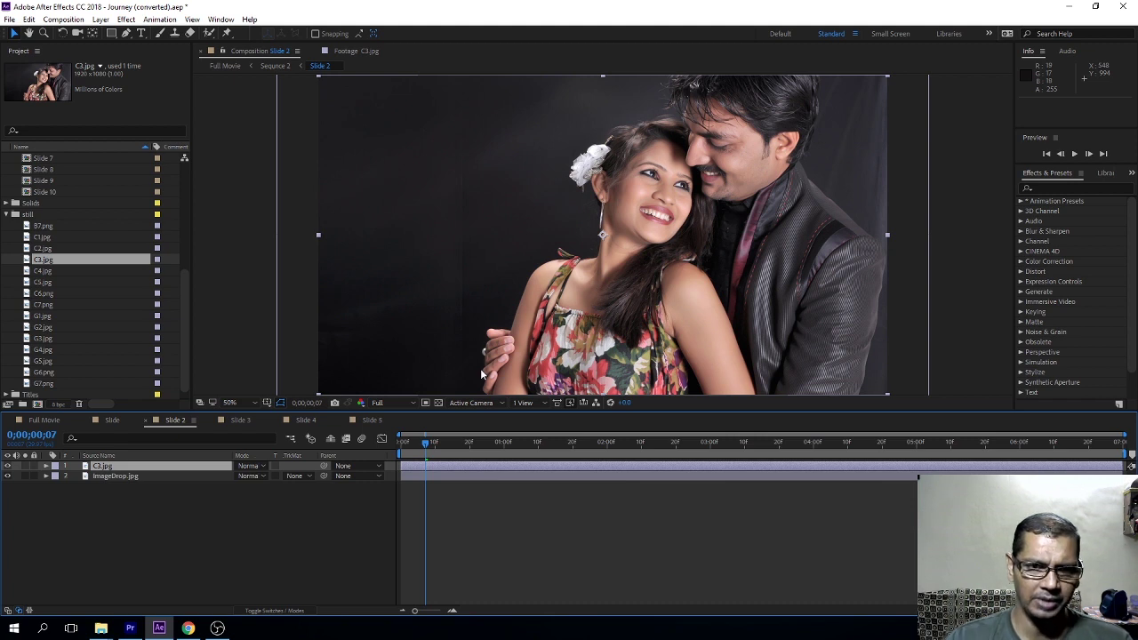
{"action": "left_click", "coordinate": [408, 517]}
{"action": "left_click", "coordinate": [424, 476]}
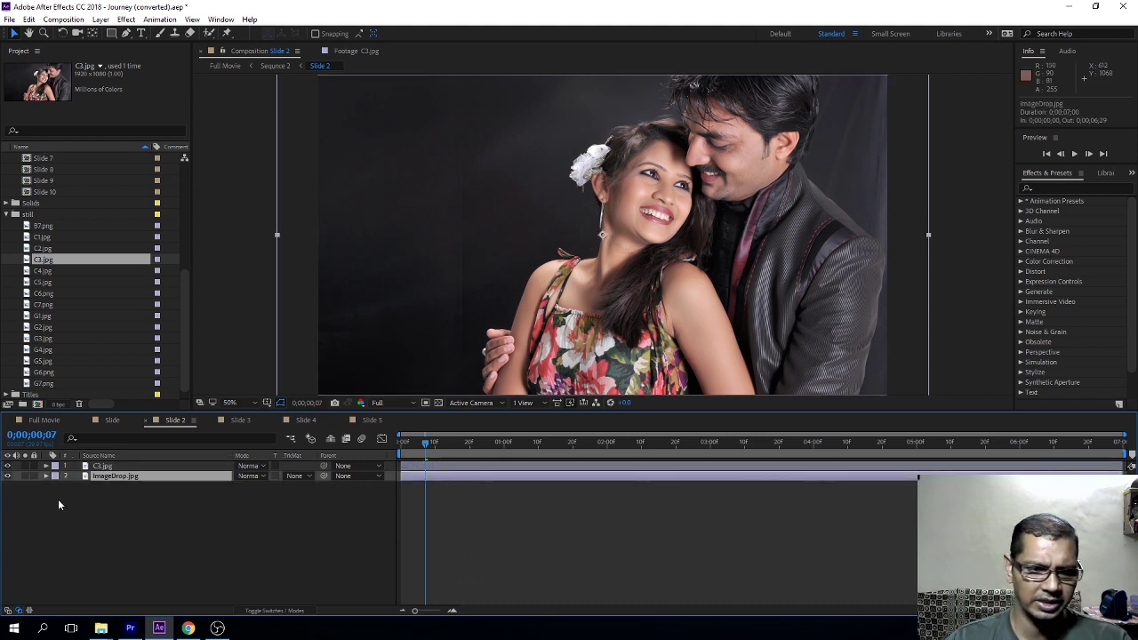
{"action": "left_click", "coordinate": [6, 476]}
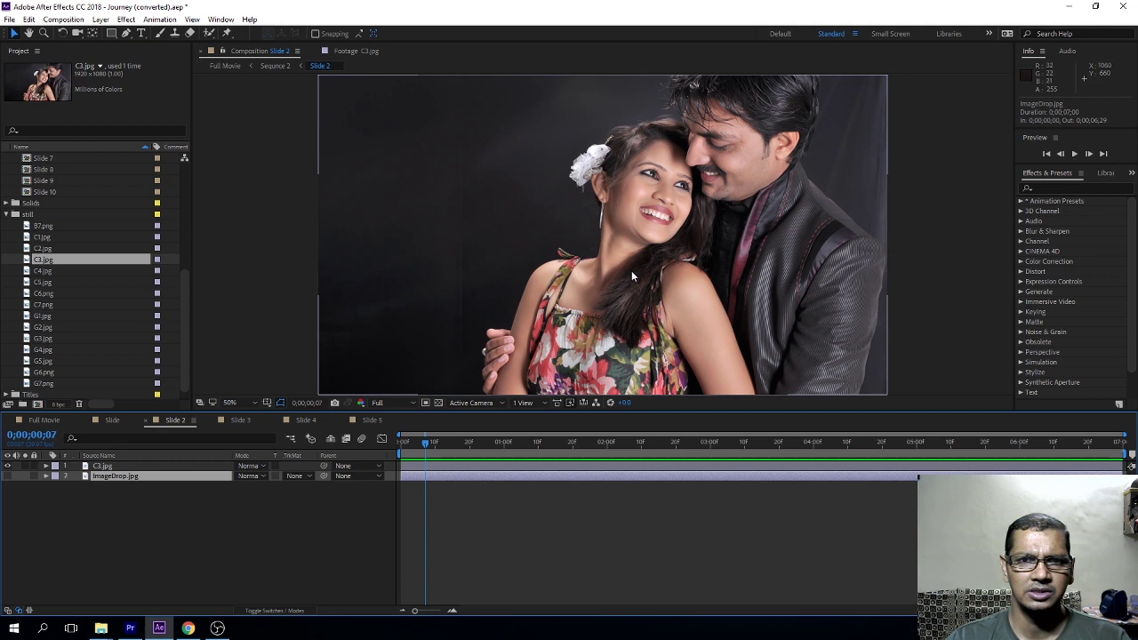
{"action": "left_click", "coordinate": [634, 234], "text": "alt"}
{"action": "key", "text": "v"}
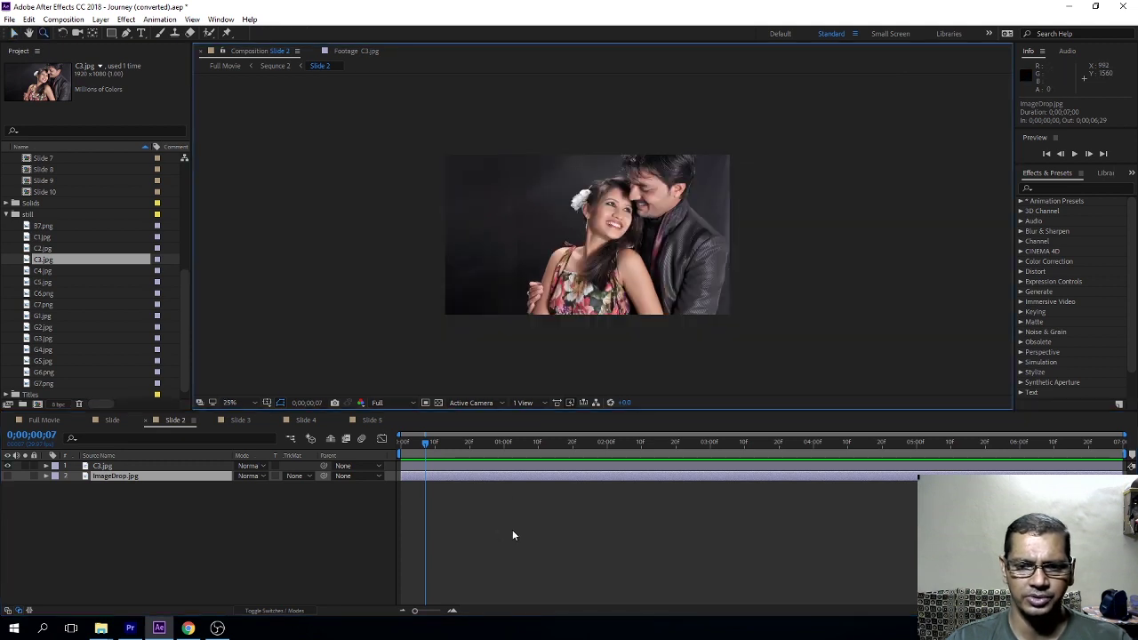
{"action": "left_click", "coordinate": [513, 530]}
Step: Replace Slide 3's placeholder with C4.jpg, fit it to the frame, and preview it
{"action": "left_click", "coordinate": [242, 419]}
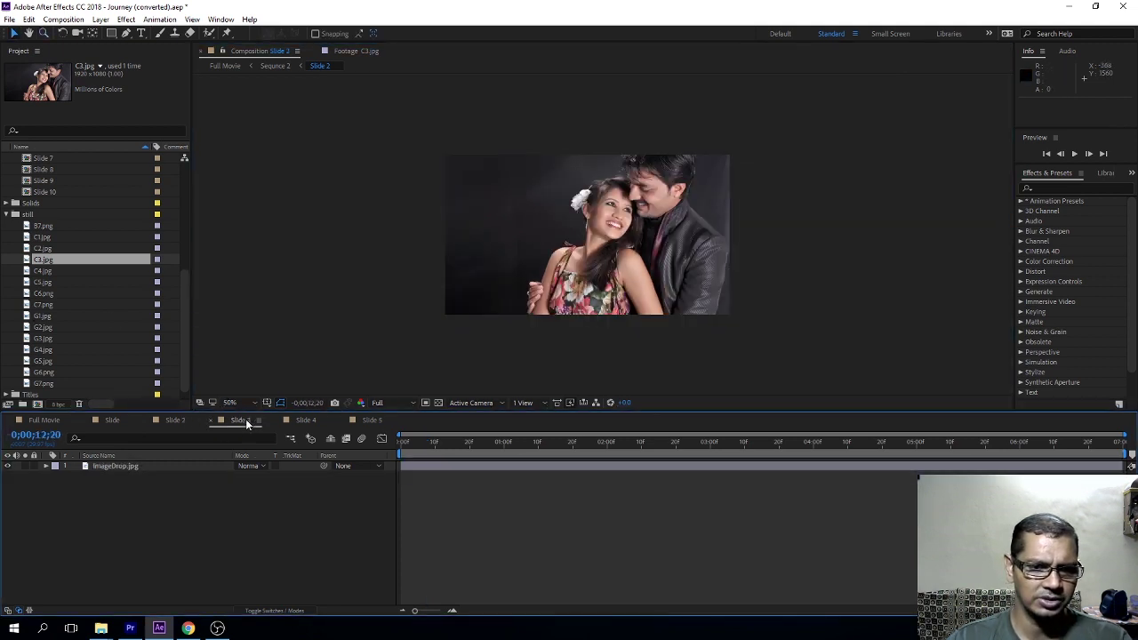
{"action": "left_click_drag", "start_coordinate": [450, 451], "coordinate": [396, 451]}
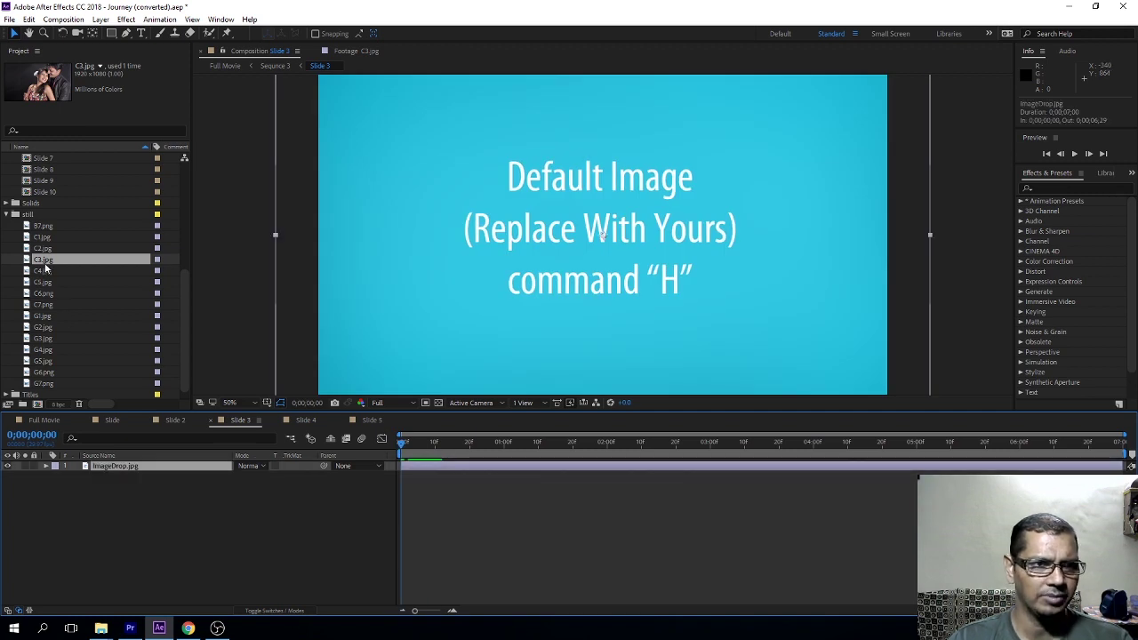
{"action": "left_click", "coordinate": [44, 264]}
{"action": "left_click", "coordinate": [41, 270]}
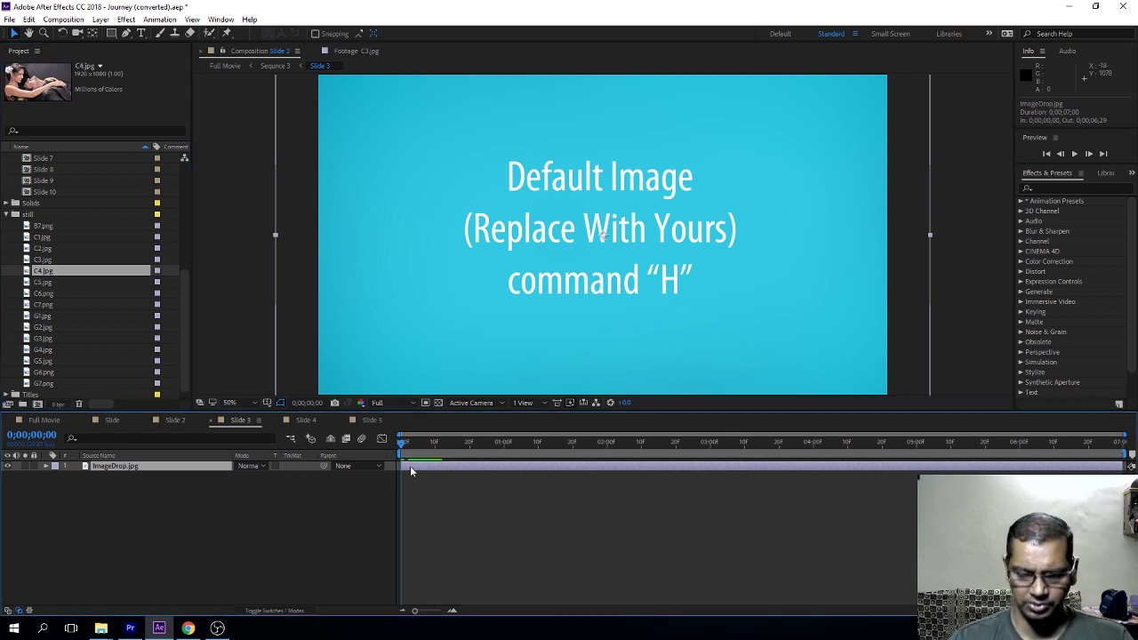
{"action": "key", "text": "ctrl+alt+slash"}
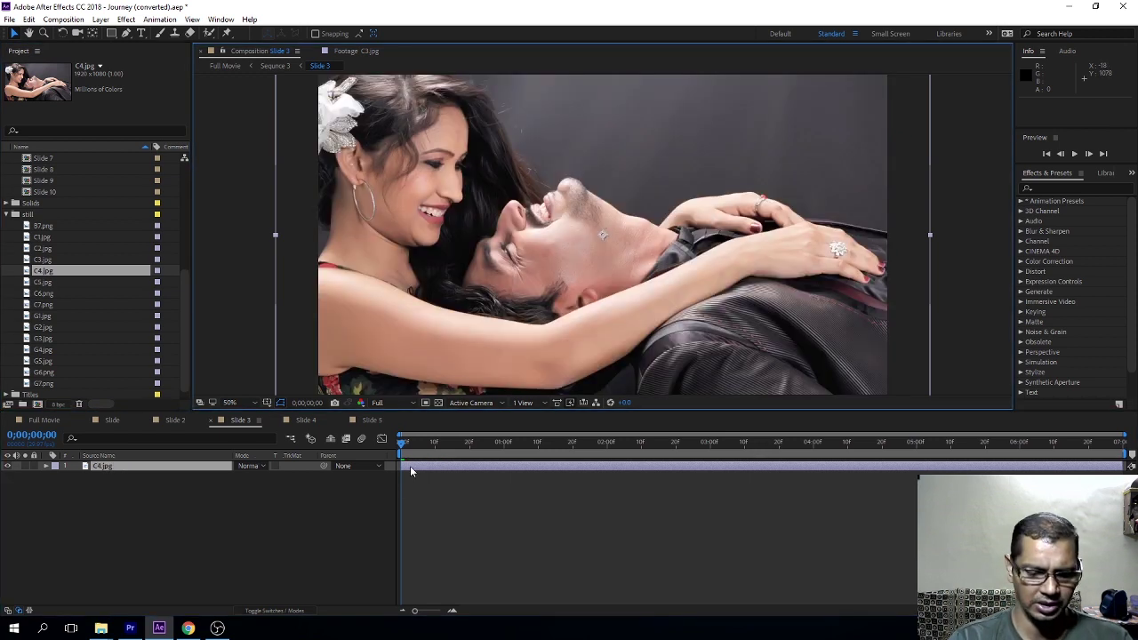
{"action": "key", "text": "ctrl+alt+f"}
{"action": "left_click_drag", "start_coordinate": [420, 451], "coordinate": [751, 455]}
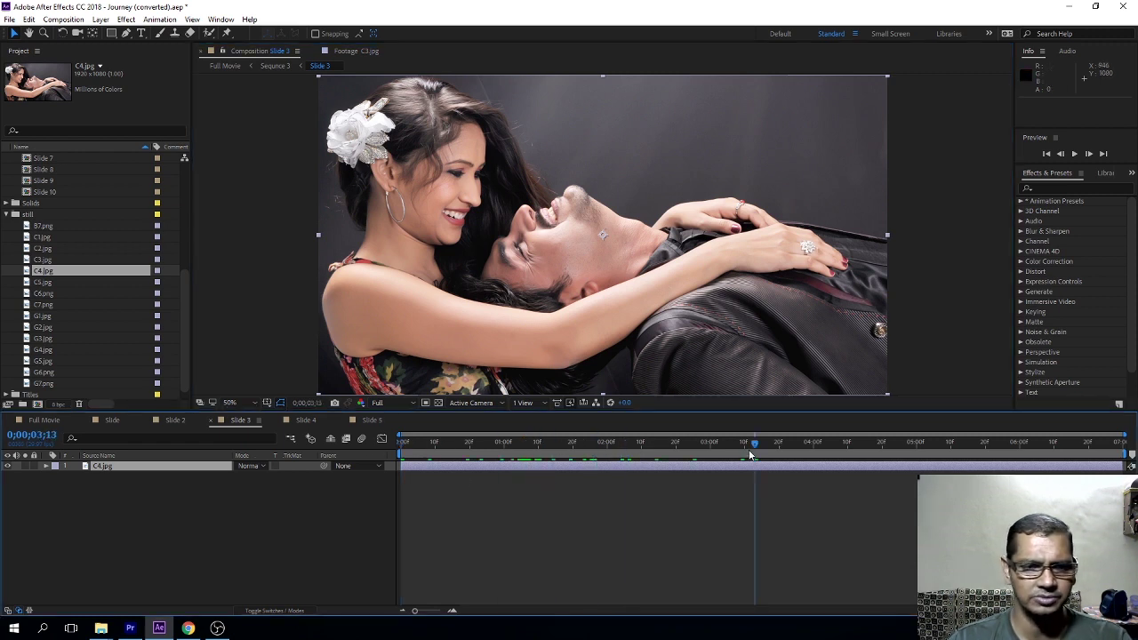
Step: Swap Slide 4's placeholder for C5.jpg and fit it to the composition frame
{"action": "left_click", "coordinate": [304, 421]}
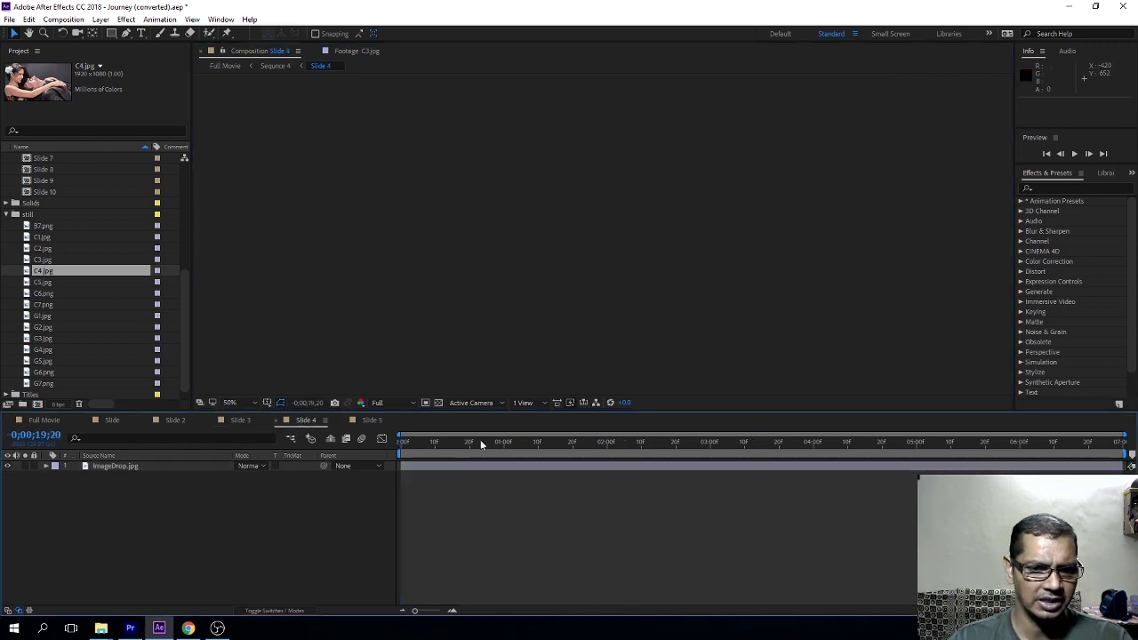
{"action": "left_click", "coordinate": [436, 467]}
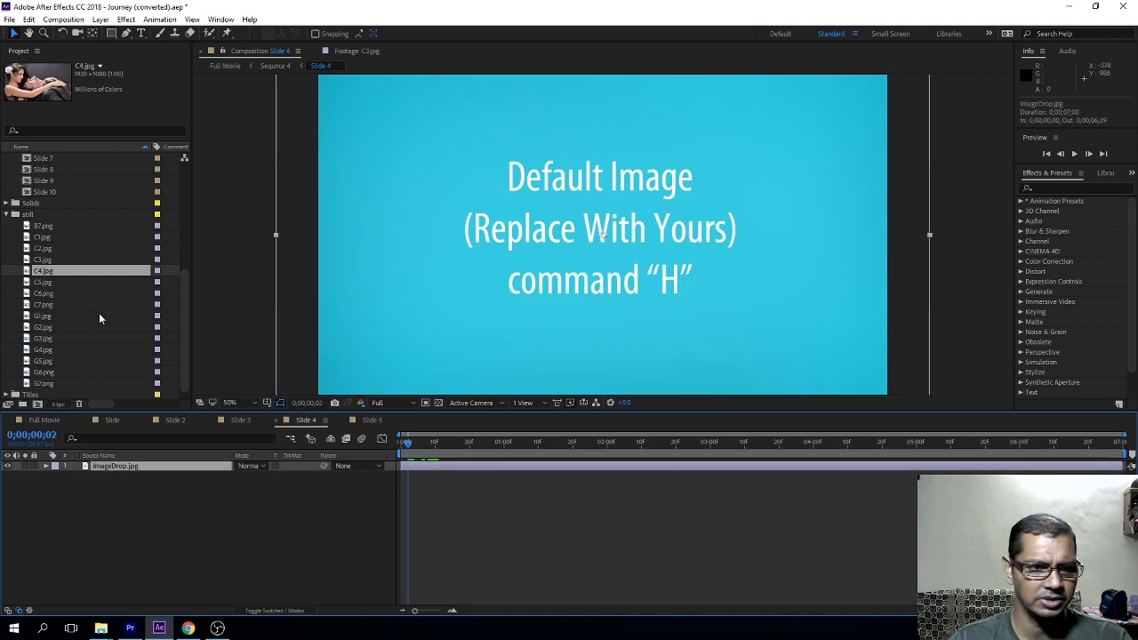
{"action": "left_click", "coordinate": [43, 282]}
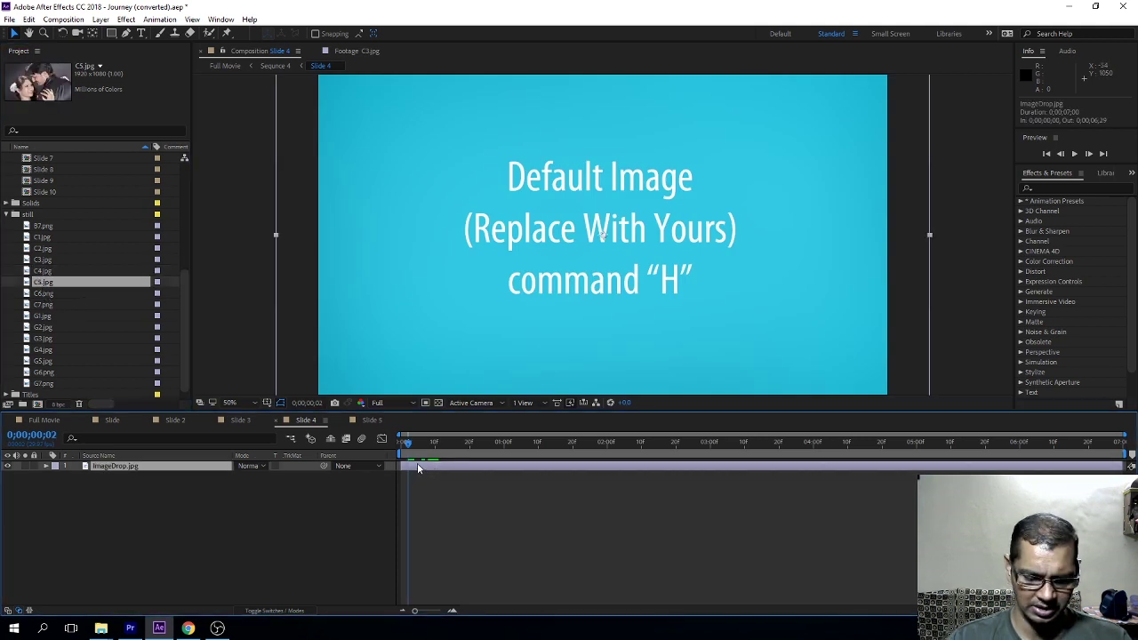
{"action": "key", "text": "ctrl+alt+f"}
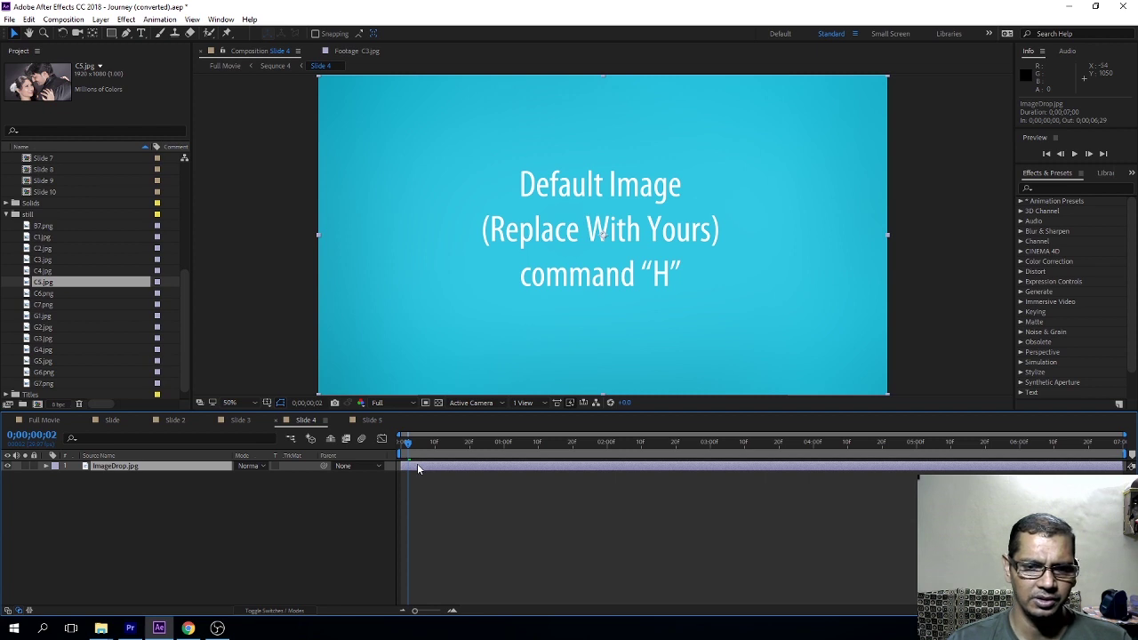
{"action": "key", "text": "ctrl+z"}
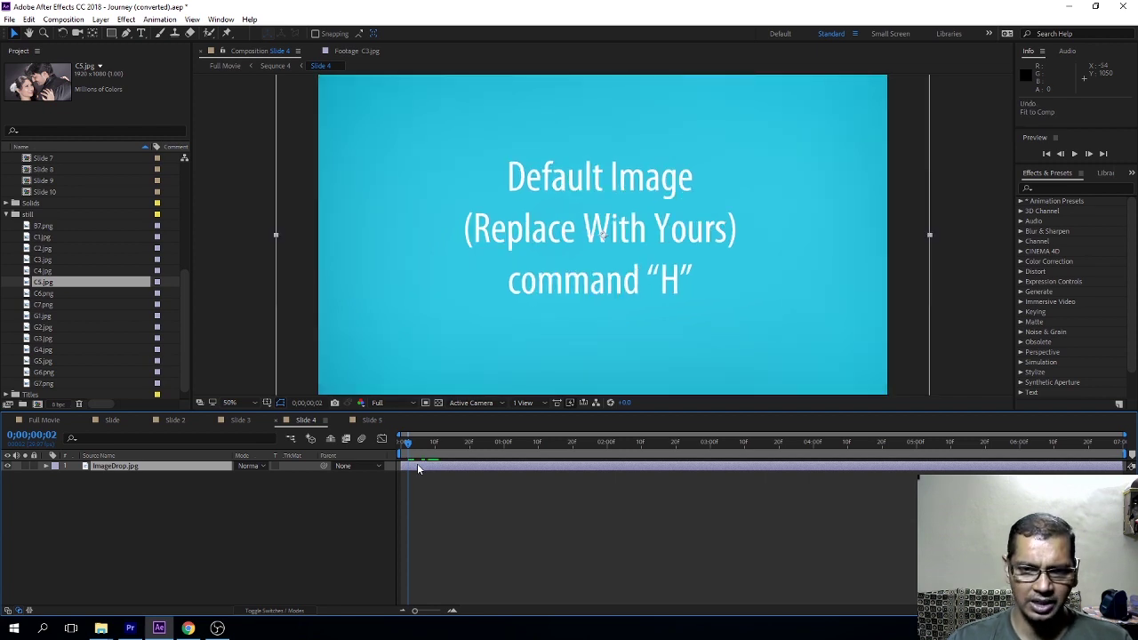
{"action": "key", "text": "ctrl+alt+slash"}
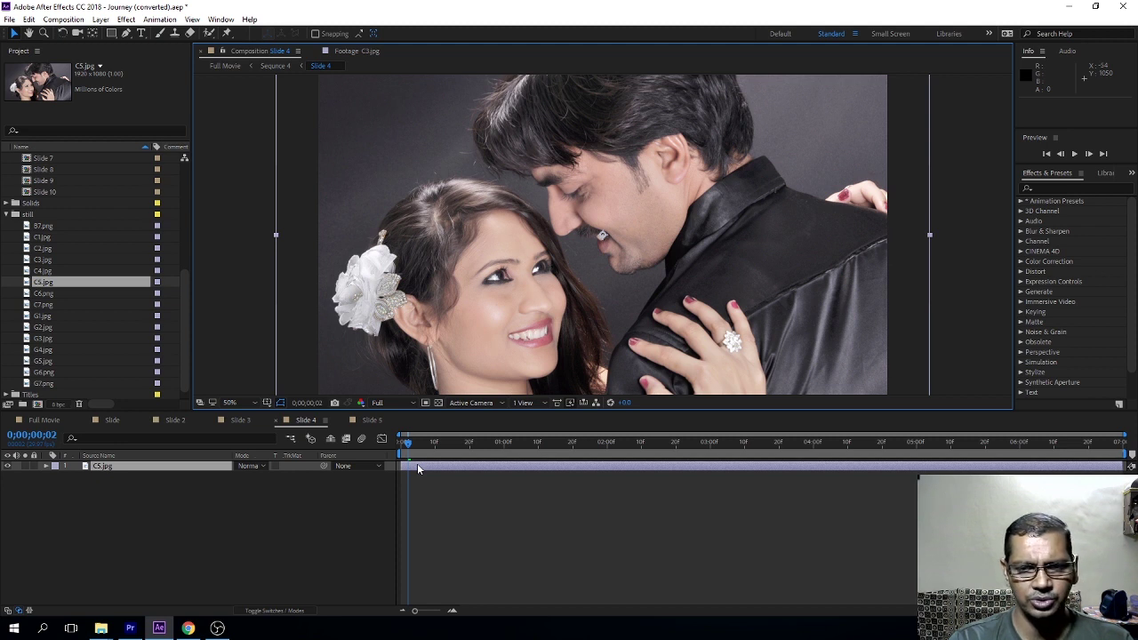
{"action": "key", "text": "ctrl+alt+f"}
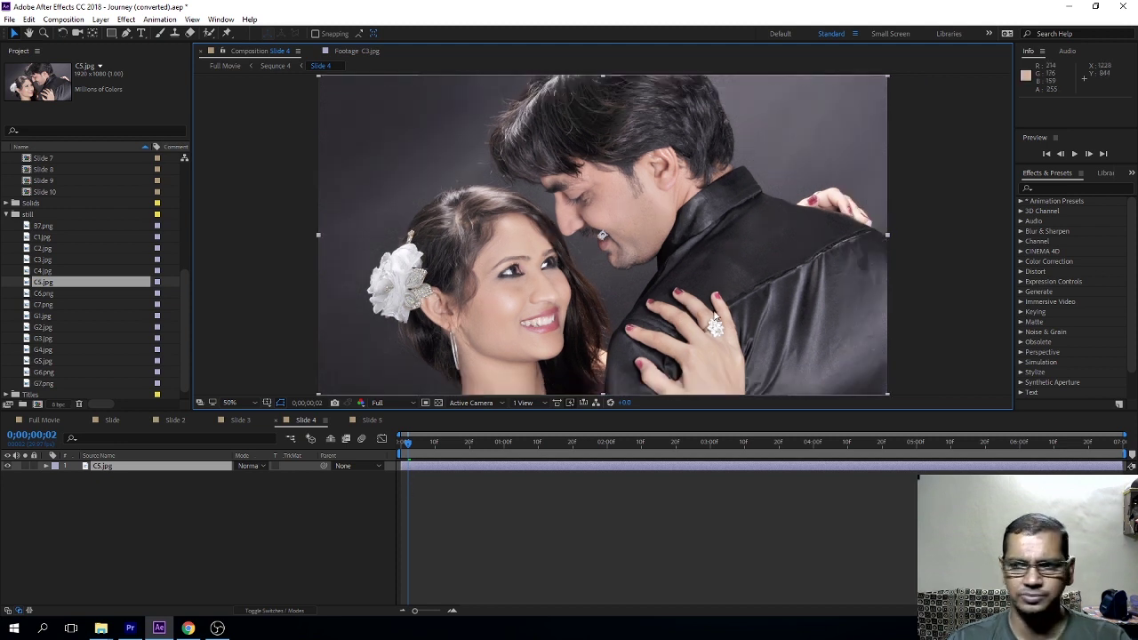
Step: Apply the Curves effect to C5.jpg and bend the RGB curve upward for contrast
{"action": "left_click", "coordinate": [1047, 188]}
{"action": "type", "text": "curv"}
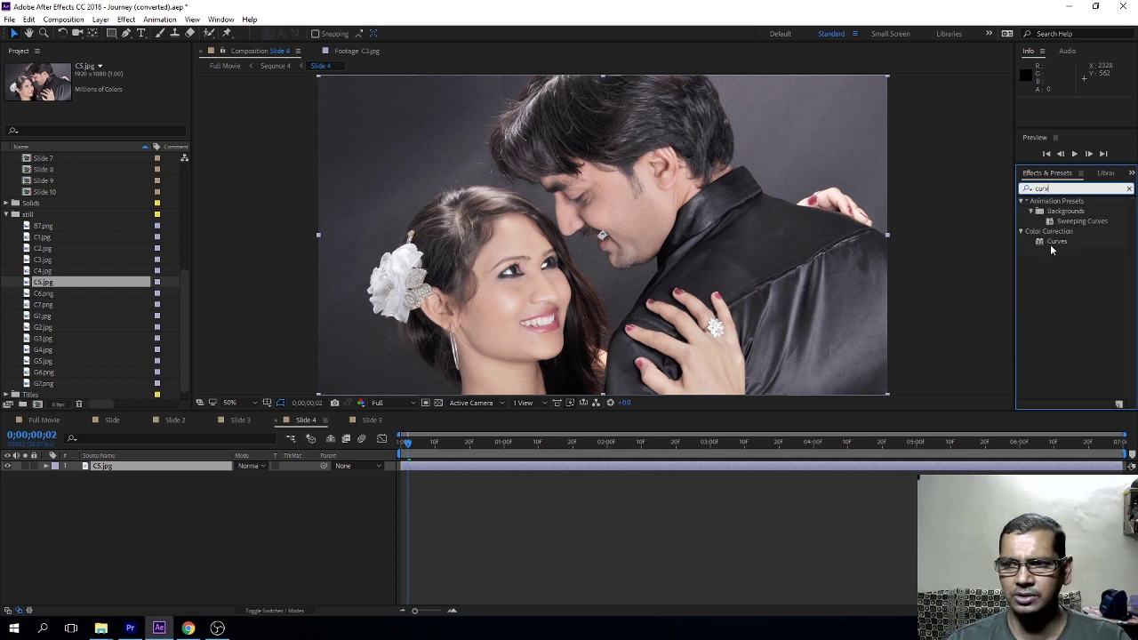
{"action": "left_click_drag", "start_coordinate": [1058, 241], "coordinate": [945, 198]}
{"action": "mouse_move", "coordinate": [101, 198]}
{"action": "left_mouse_down"}
{"action": "mouse_move", "coordinate": [91, 189]}
{"action": "mouse_move", "coordinate": [114, 156]}
{"action": "left_mouse_up"}
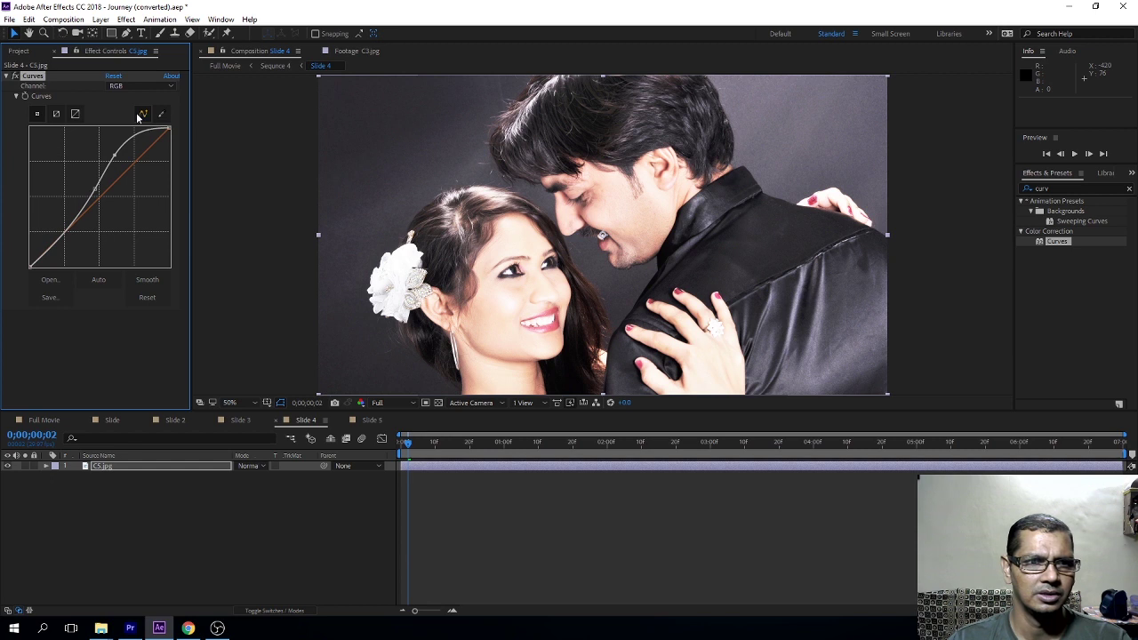
{"action": "left_click", "coordinate": [133, 85]}
{"action": "left_click", "coordinate": [134, 109]}
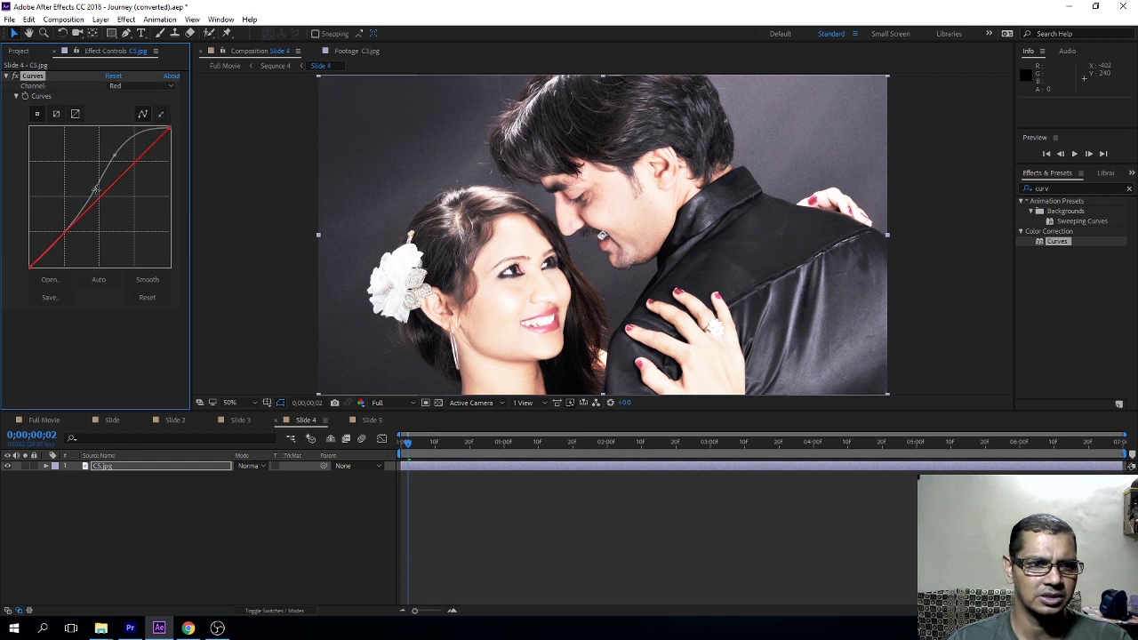
{"action": "key", "text": "ctrl+z"}
{"action": "key", "text": "ctrl+z"}
{"action": "key", "text": "ctrl+z"}
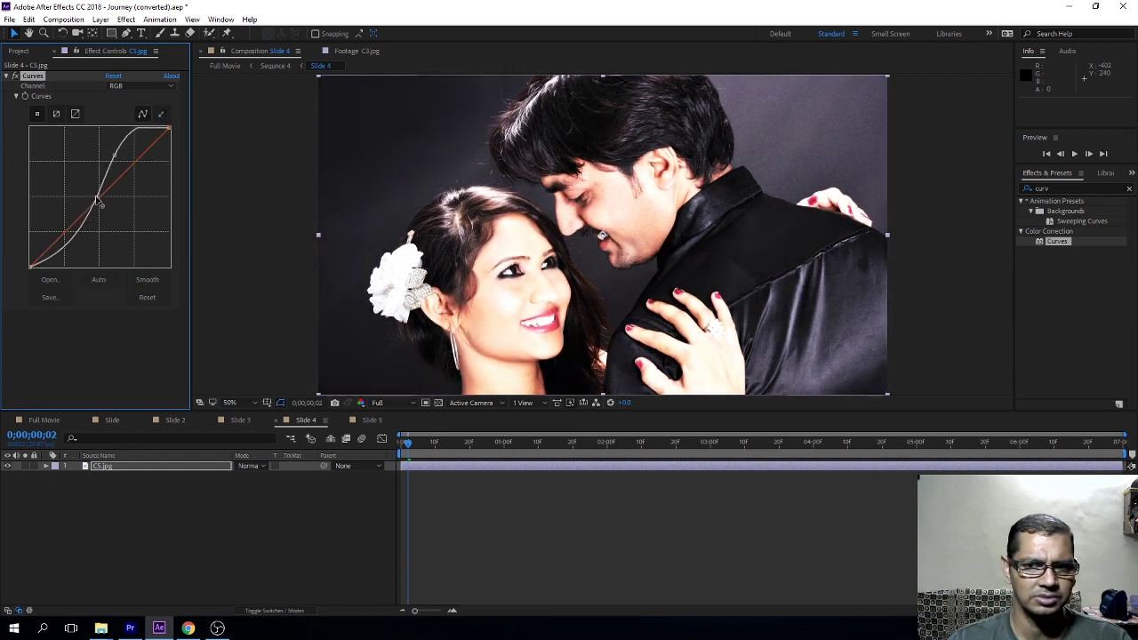
Step: Deselect the layer, bring back the project list, and preview Slide 4
{"action": "left_click", "coordinate": [460, 536]}
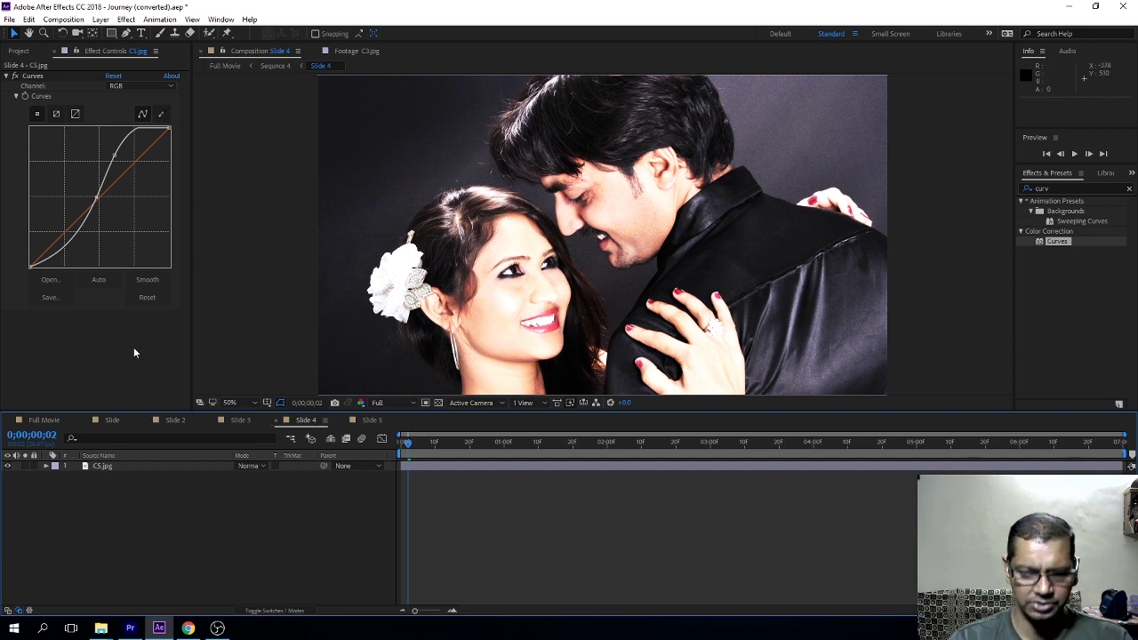
{"action": "key", "text": "ctrl+0"}
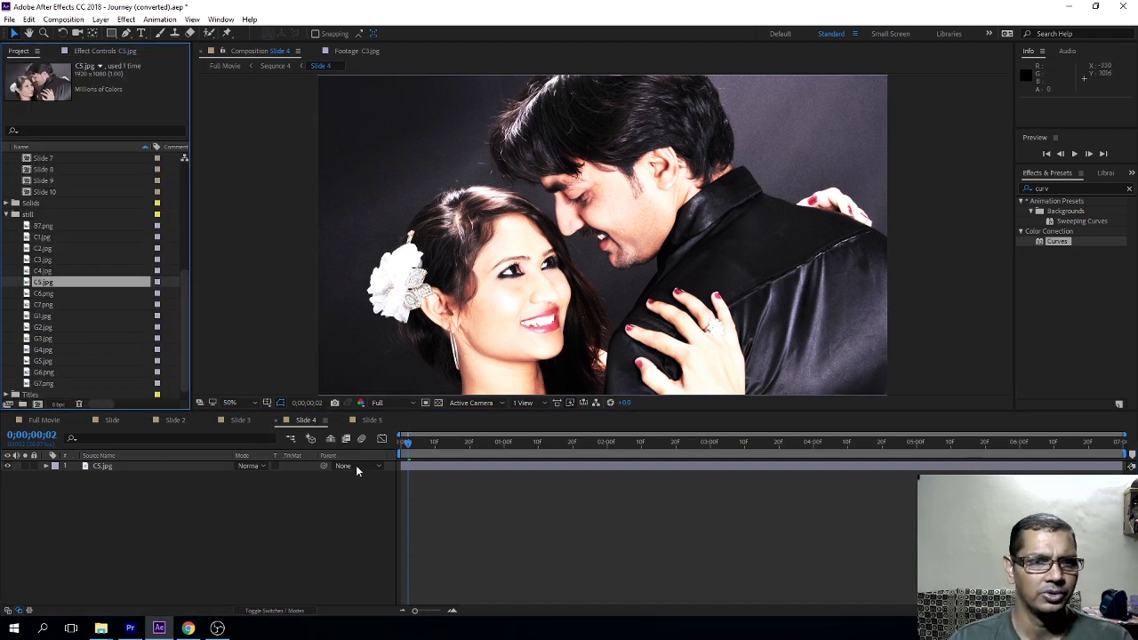
{"action": "key", "text": "space"}
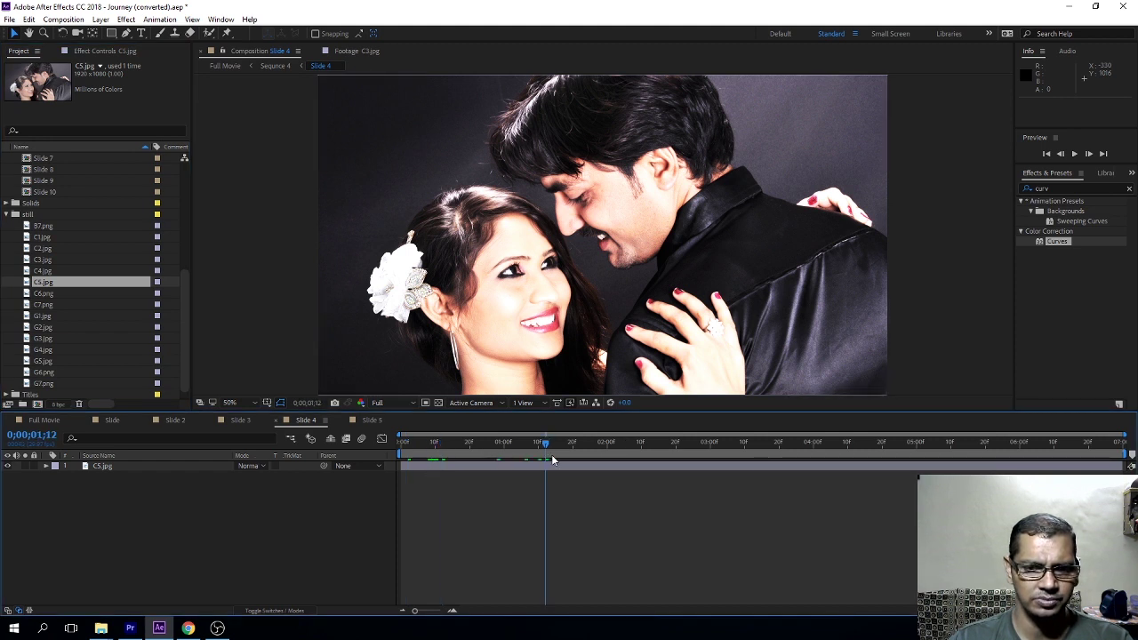
Step: In Slide 5, replace the placeholder with G3.jpg and fit it at 100% scale
{"action": "left_click", "coordinate": [378, 421]}
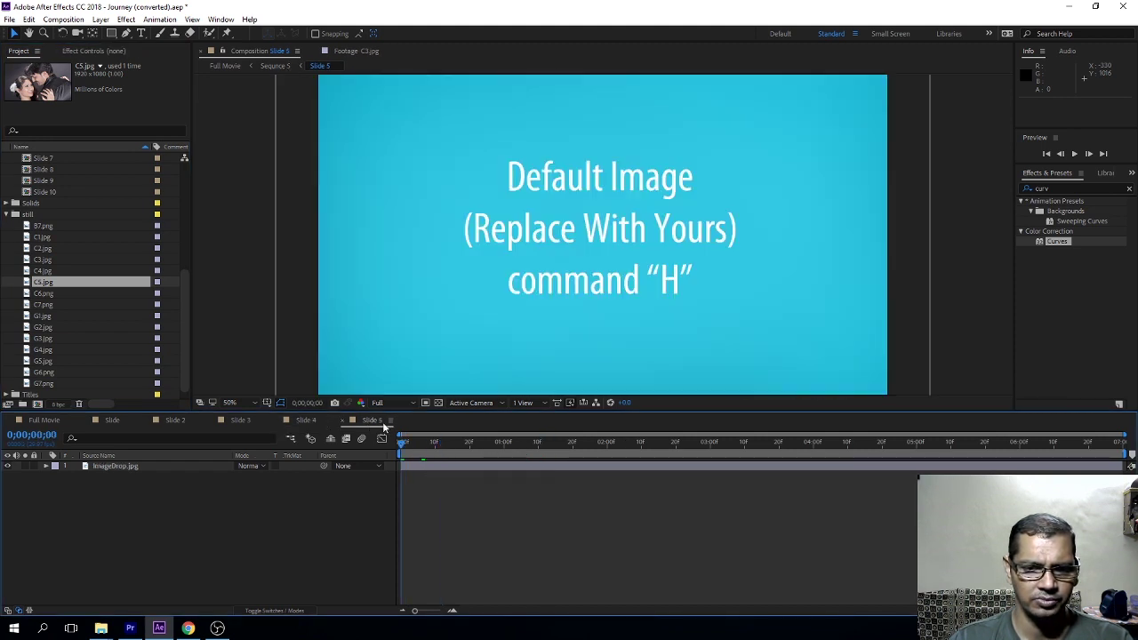
{"action": "left_click", "coordinate": [49, 293]}
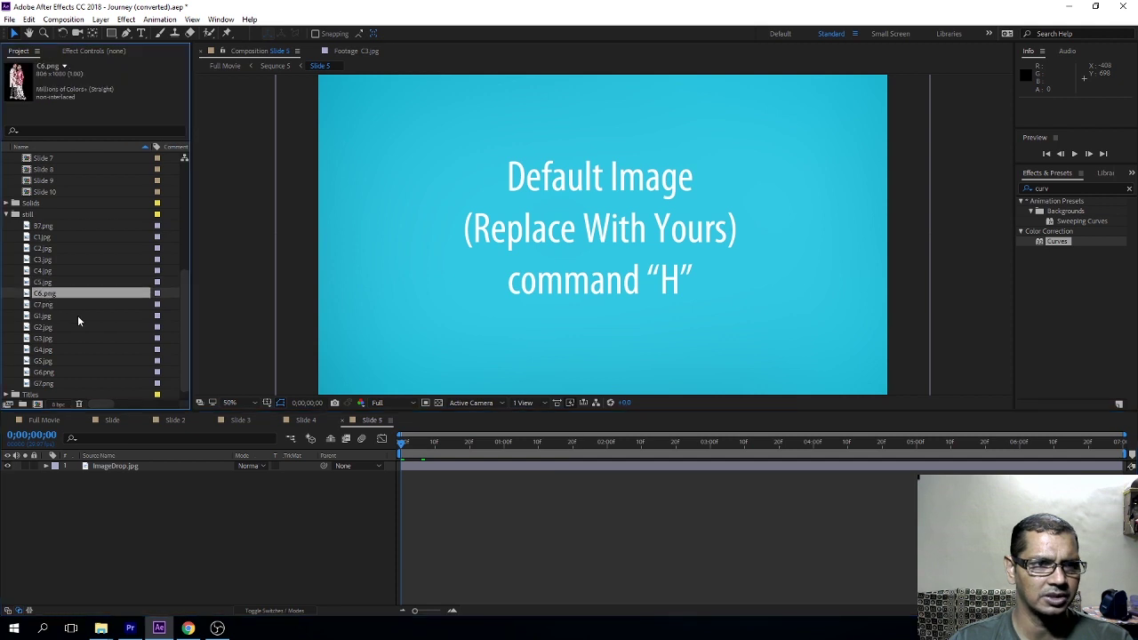
{"action": "left_click", "coordinate": [49, 306]}
{"action": "left_click", "coordinate": [49, 317]}
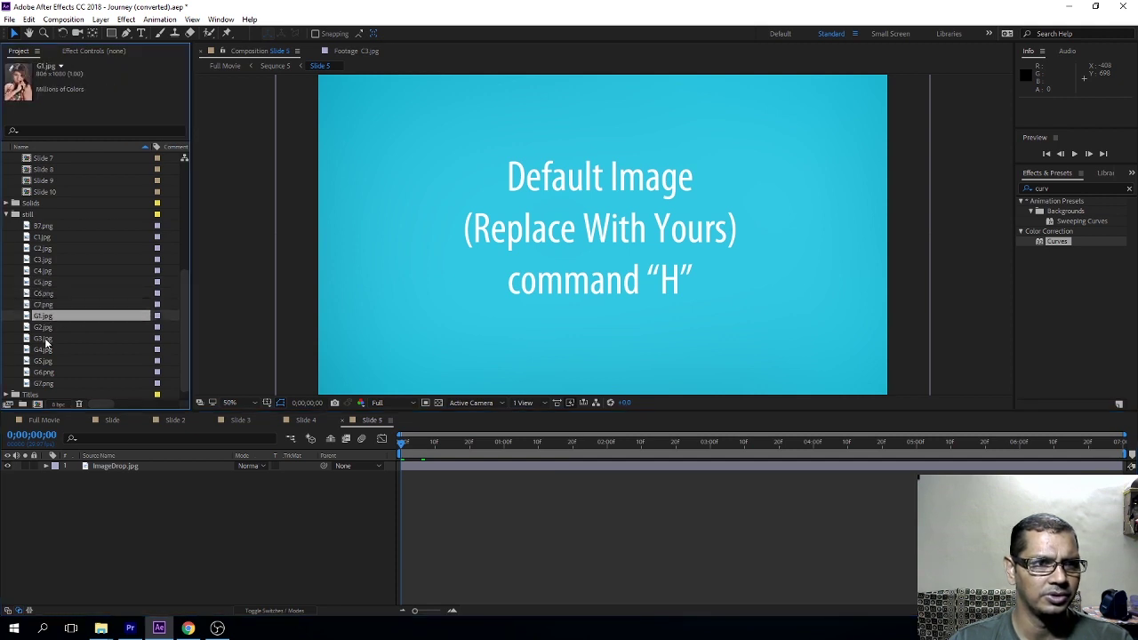
{"action": "left_click", "coordinate": [45, 339]}
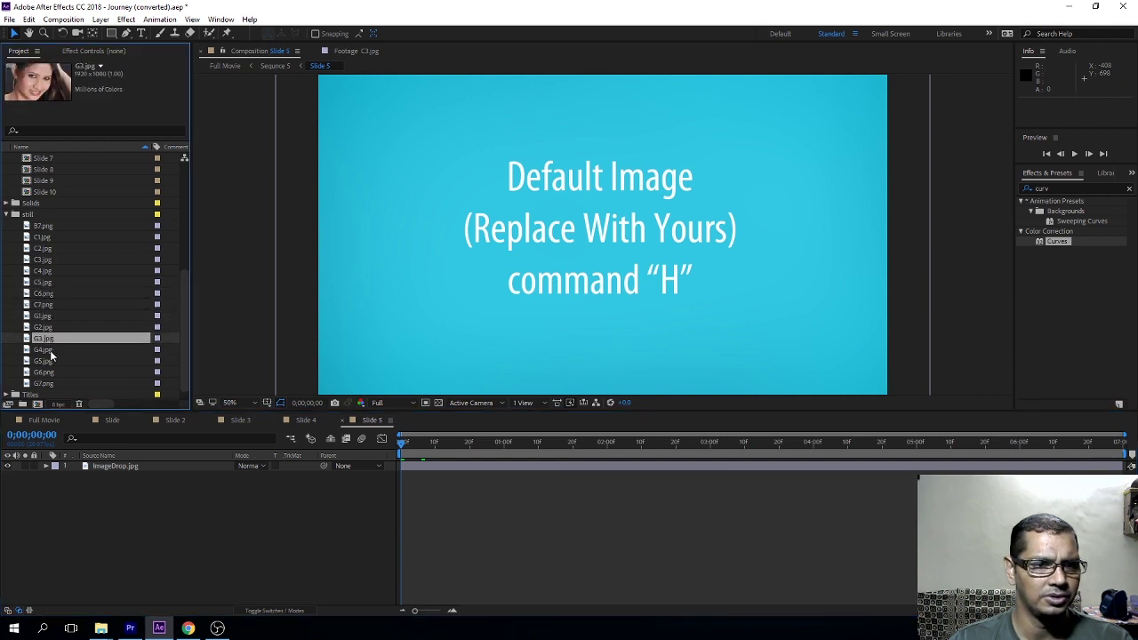
{"action": "left_click", "coordinate": [420, 471]}
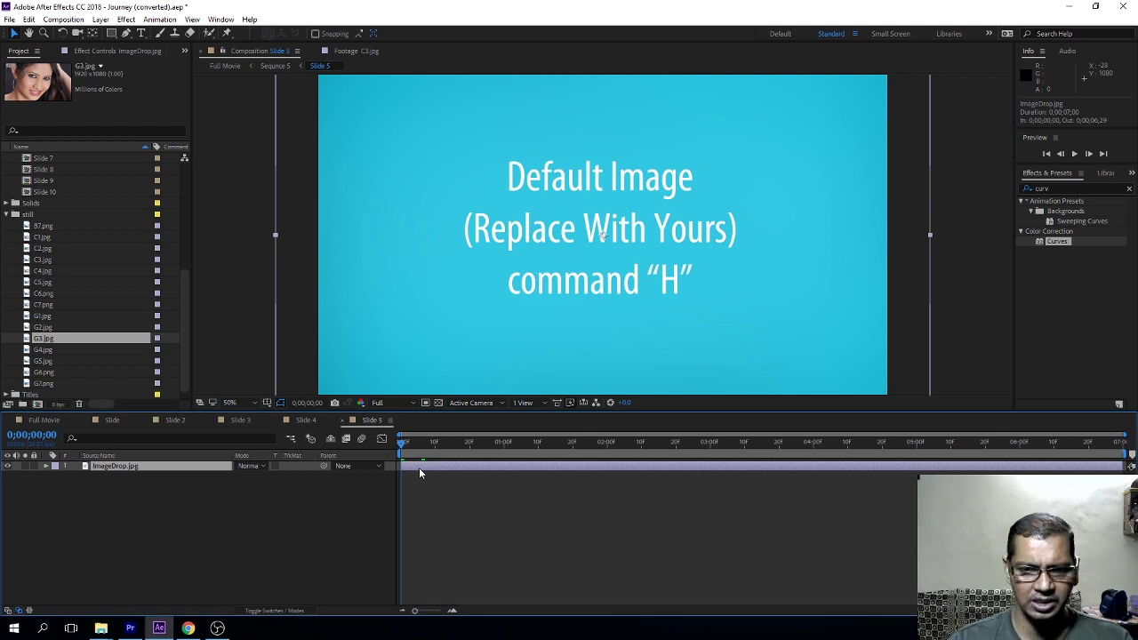
{"action": "key", "text": "ctrl+alt+slash"}
{"action": "key", "text": "s"}
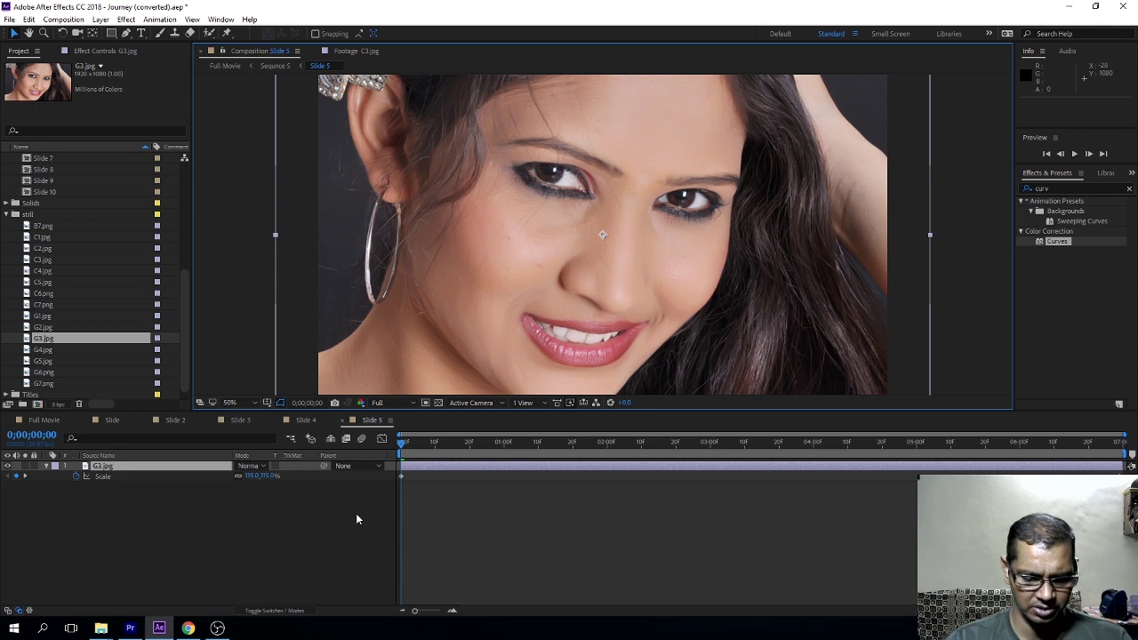
{"action": "key", "text": "ctrl+alt+f"}
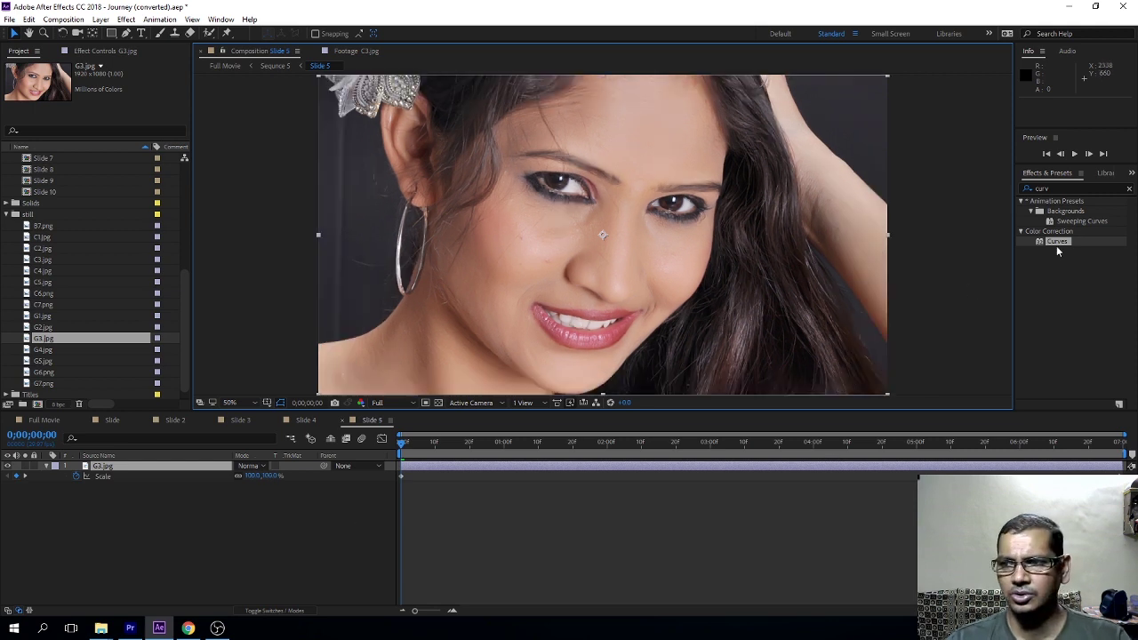
Step: Apply Curves to G3.jpg, lifting the RGB curve and adjusting the Red channel
{"action": "left_click_drag", "start_coordinate": [1056, 246], "coordinate": [633, 224]}
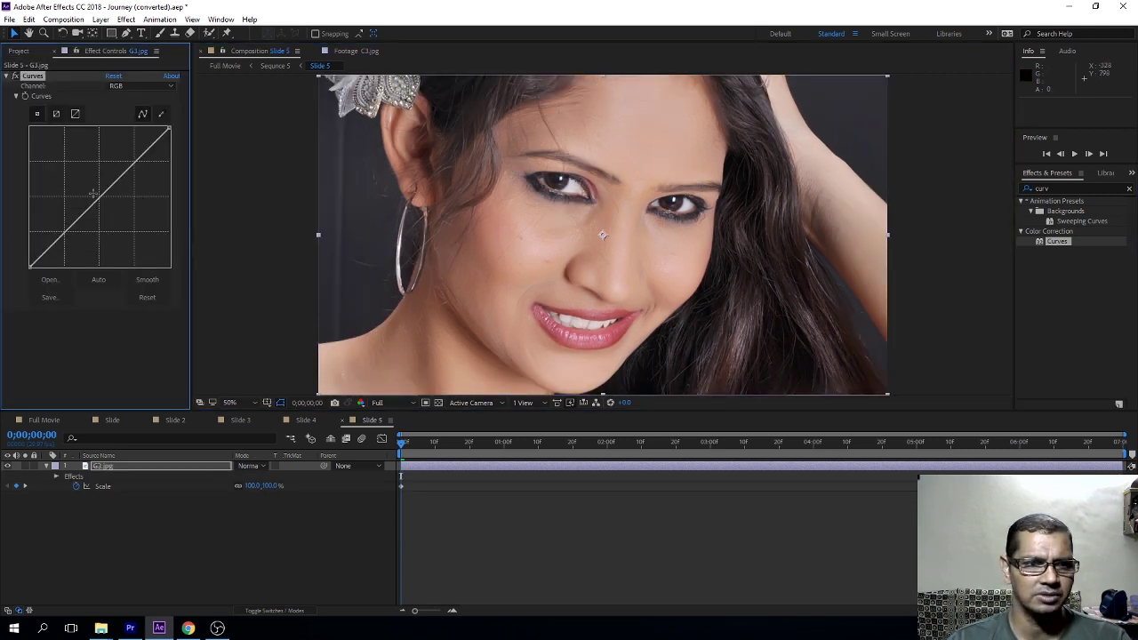
{"action": "left_click_drag", "start_coordinate": [98, 197], "coordinate": [95, 194]}
{"action": "left_click", "coordinate": [142, 85]}
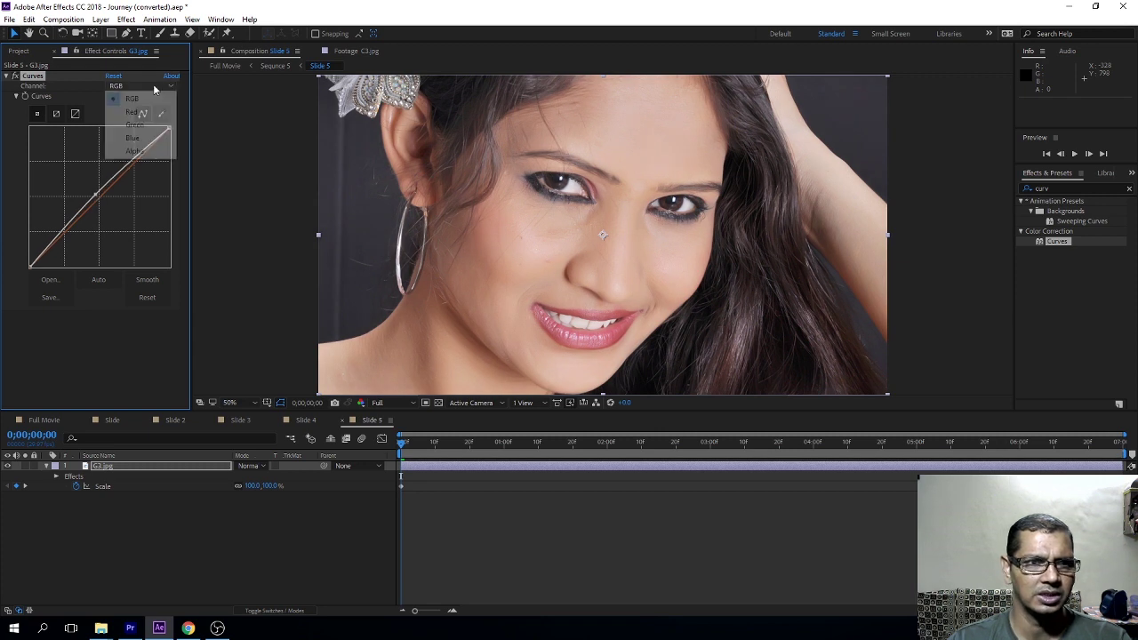
{"action": "left_click", "coordinate": [129, 110]}
{"action": "left_click_drag", "start_coordinate": [119, 169], "coordinate": [124, 167]}
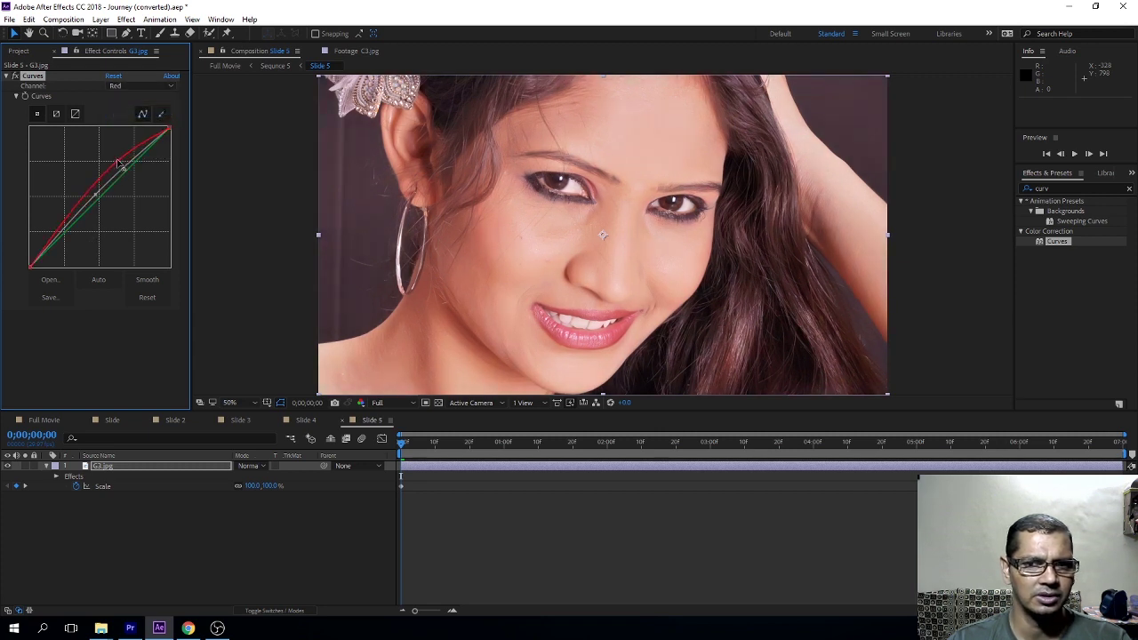
{"action": "left_click_drag", "start_coordinate": [69, 224], "coordinate": [76, 232]}
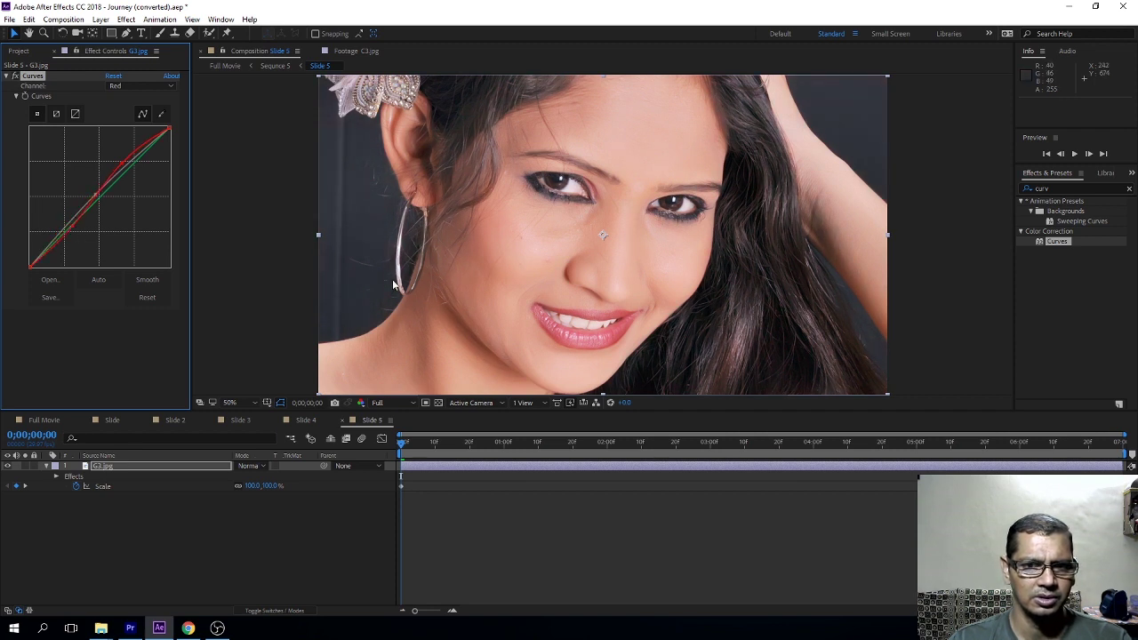
Step: Apply Hue/Saturation to G3.jpg and set its Master Hue to about −2°
{"action": "left_click", "coordinate": [1079, 189]}
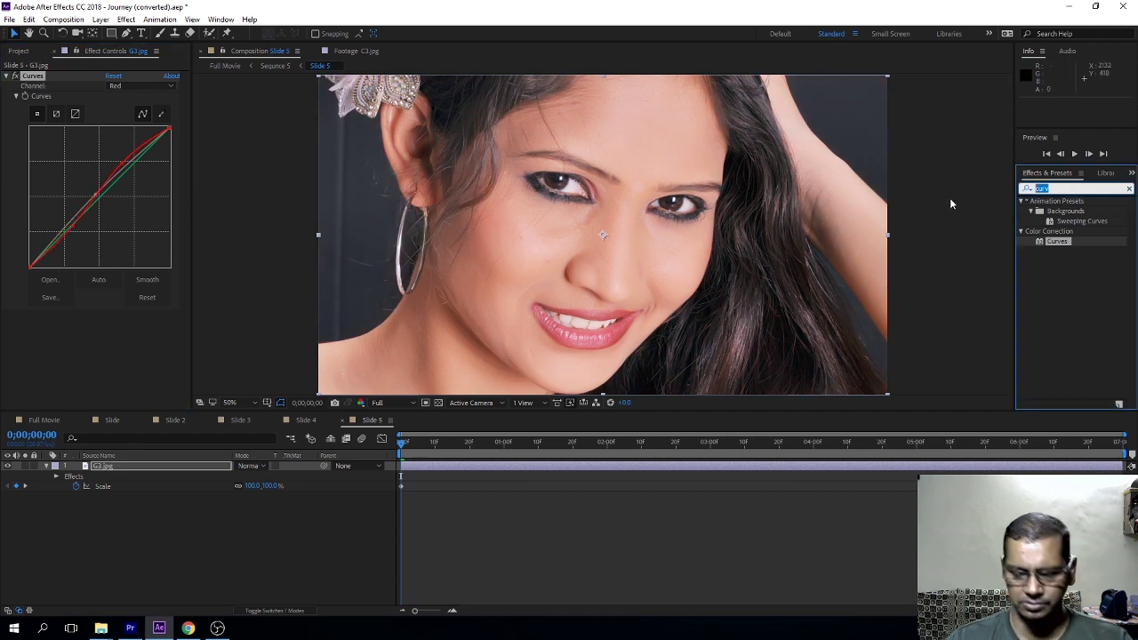
{"action": "type", "text": "huu"}
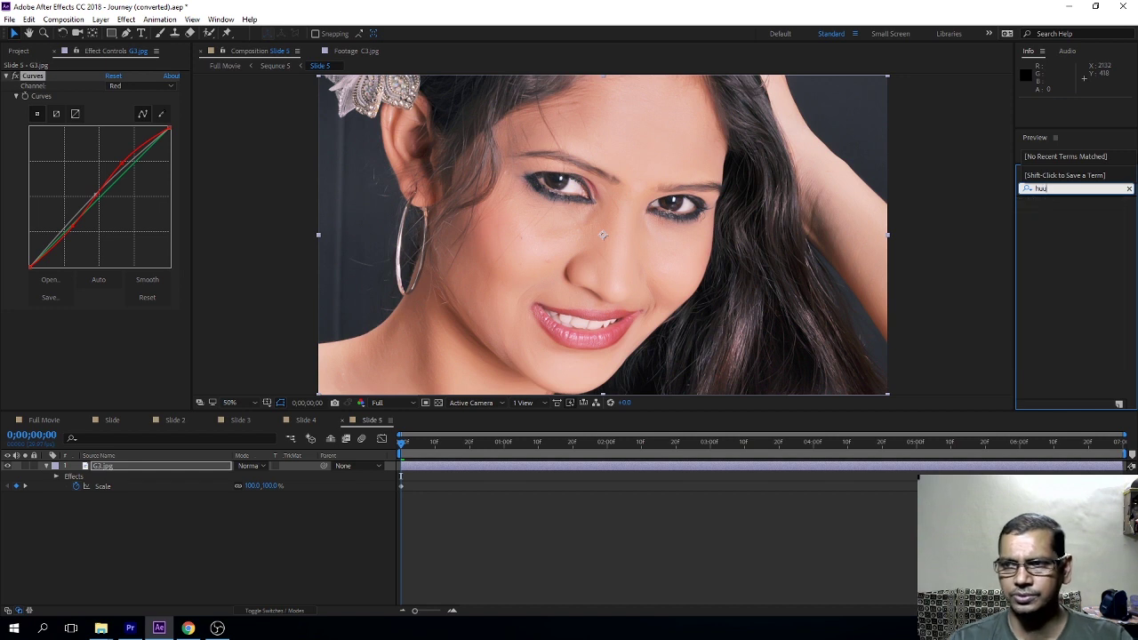
{"action": "key", "text": "BackSpace"}
{"action": "key", "text": "BackSpace"}
{"action": "type", "text": "ue"}
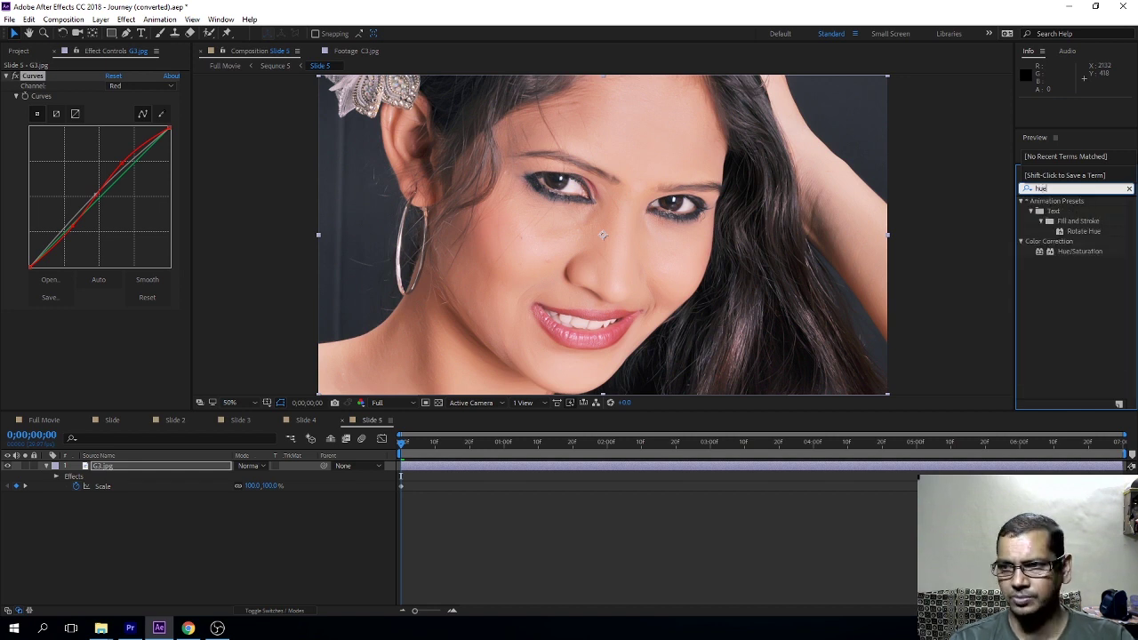
{"action": "left_click_drag", "start_coordinate": [1077, 251], "coordinate": [623, 223]}
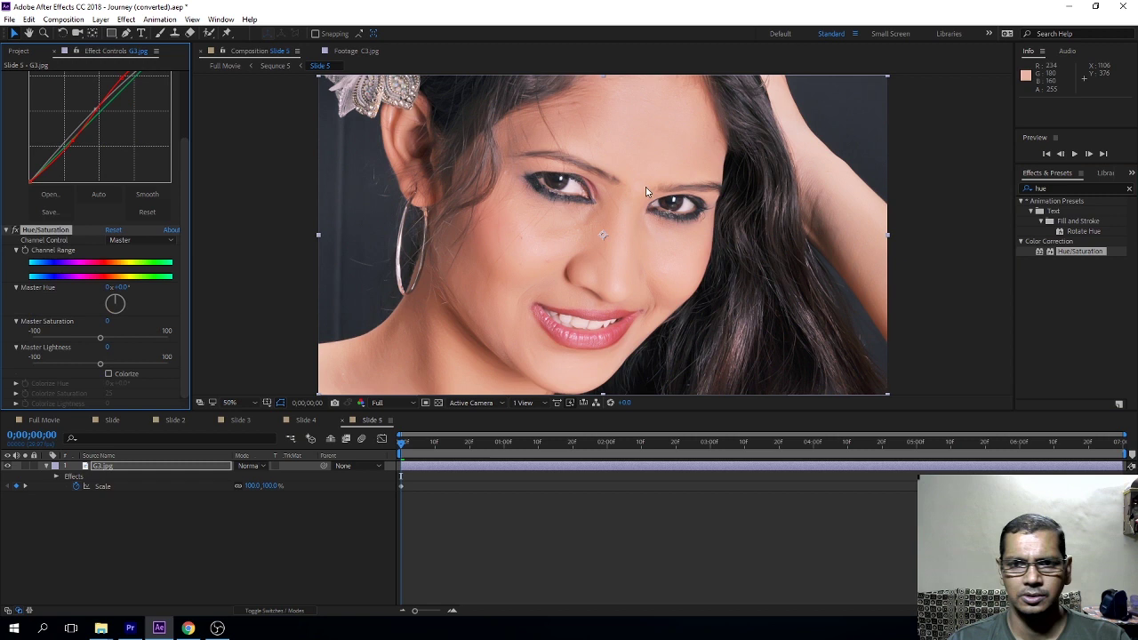
{"action": "left_click_drag", "start_coordinate": [121, 302], "coordinate": [116, 303]}
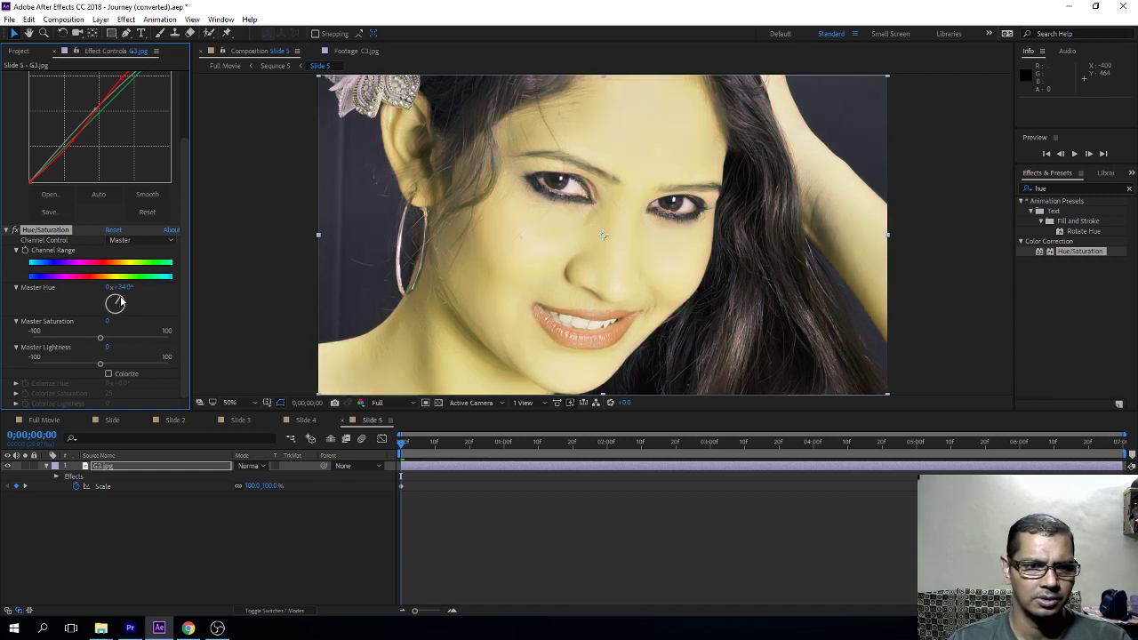
{"action": "left_click", "coordinate": [437, 564]}
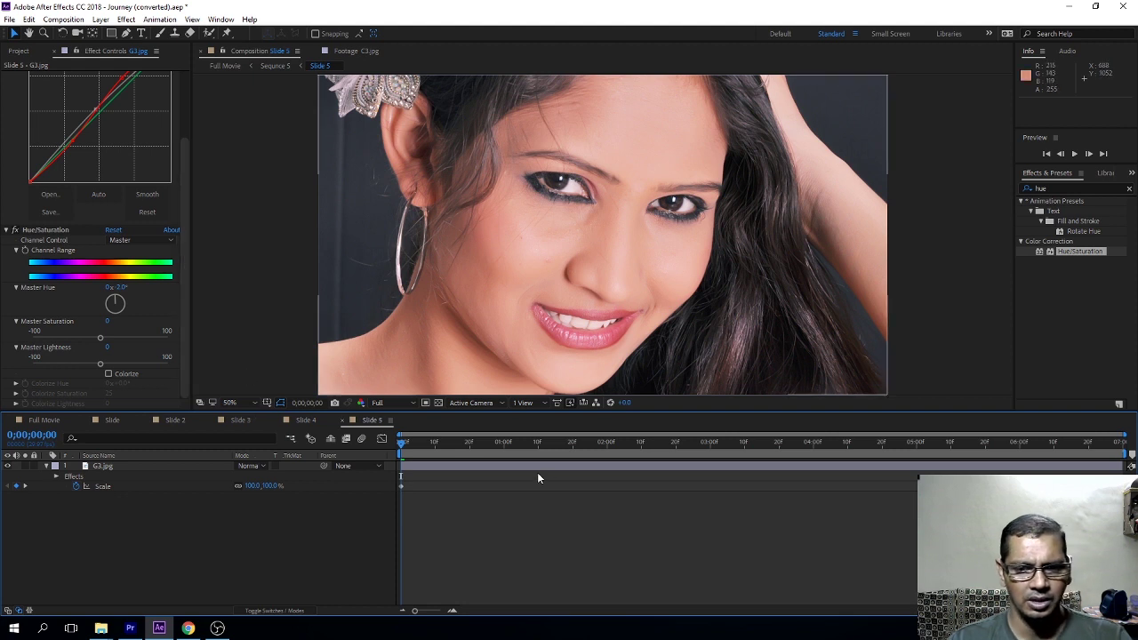
{"action": "left_click", "coordinate": [317, 422]}
Step: Review Slide 3, Slide 2 and Slide, then return to the Slide 5 composition
{"action": "left_click", "coordinate": [246, 421]}
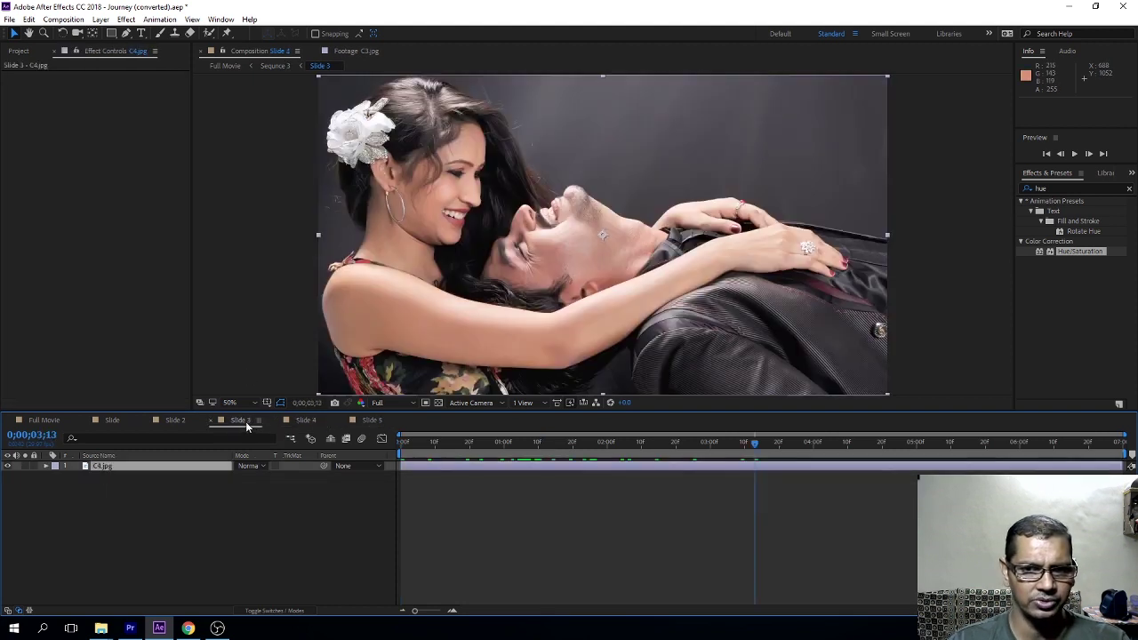
{"action": "left_click", "coordinate": [177, 422]}
{"action": "left_click", "coordinate": [112, 419]}
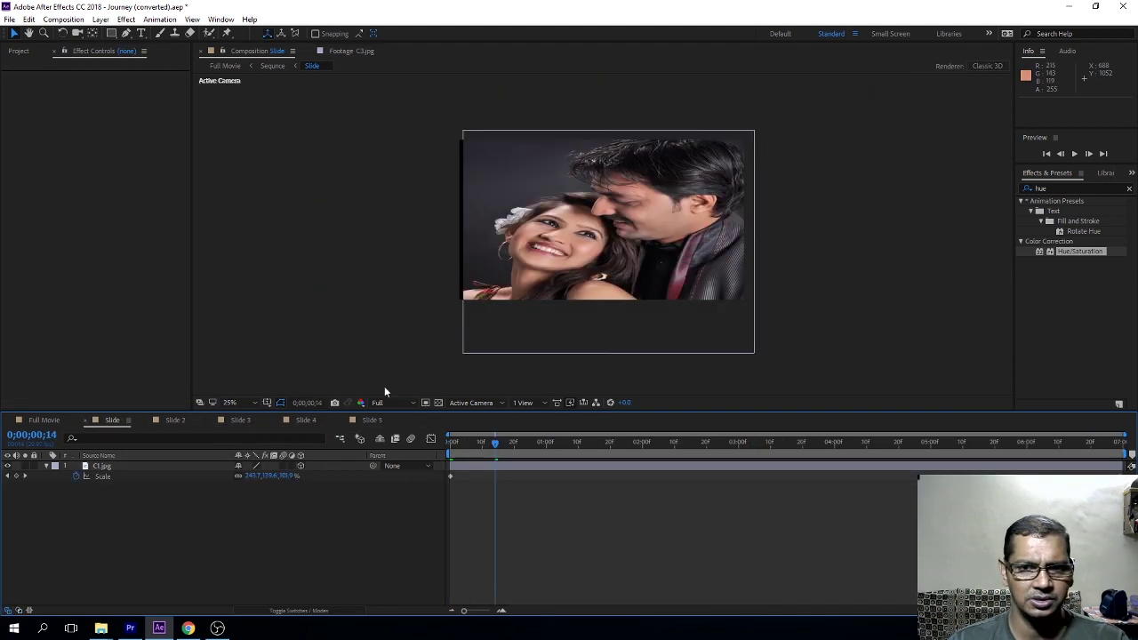
{"action": "left_click", "coordinate": [560, 245]}
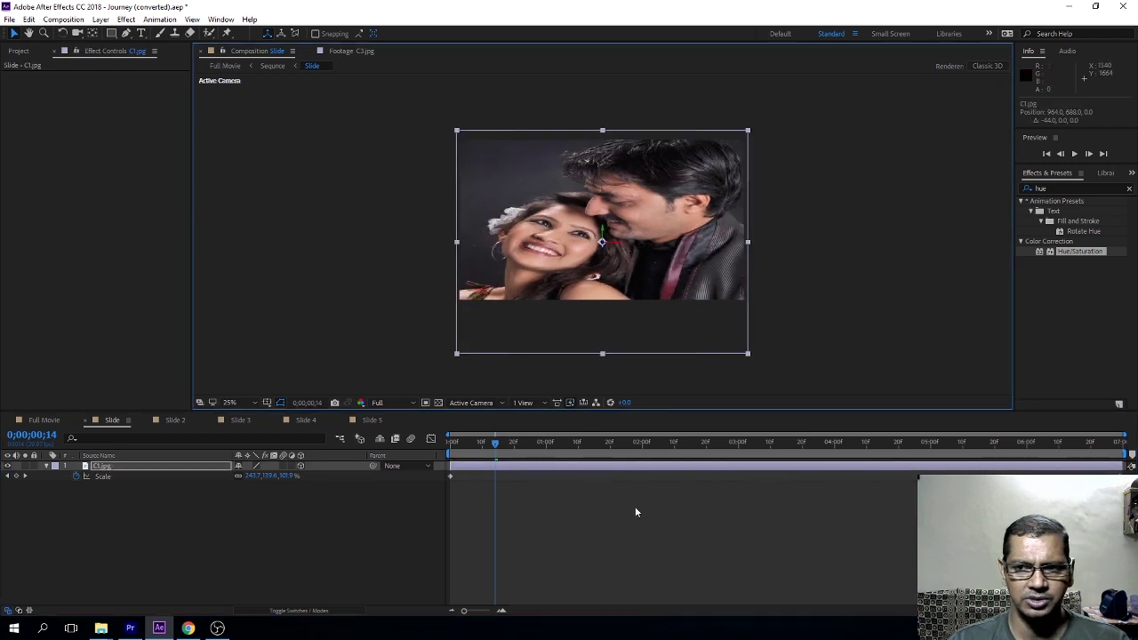
{"action": "left_click", "coordinate": [613, 491]}
{"action": "left_click", "coordinate": [359, 421]}
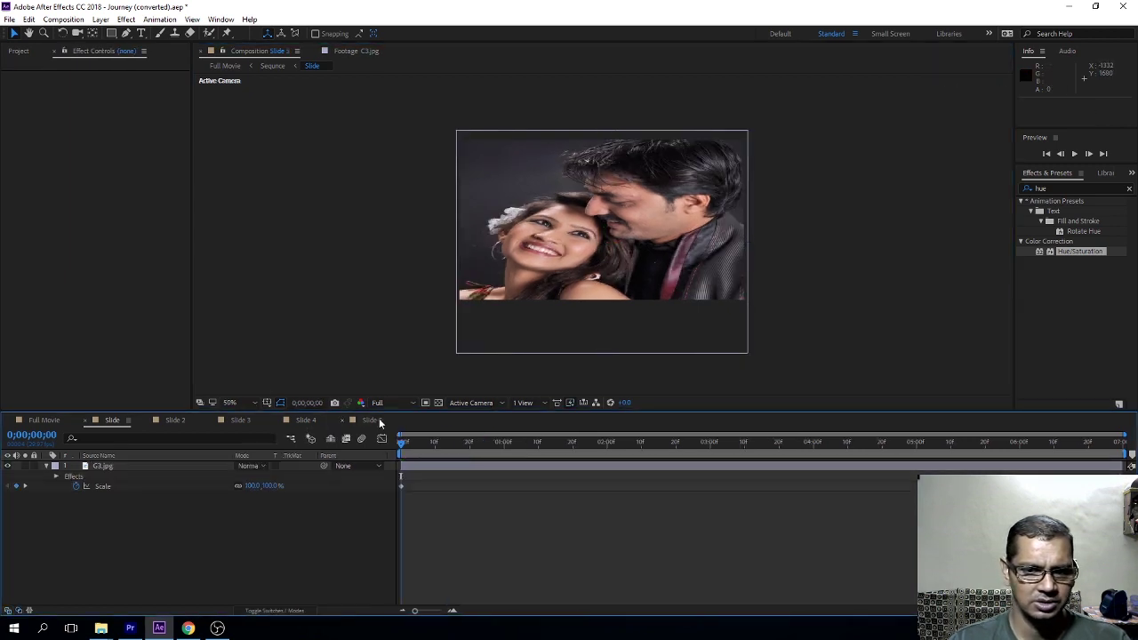
Step: Show the project list and select the Slide 6 through Slide 10 compositions
{"action": "key", "text": "ctrl+0"}
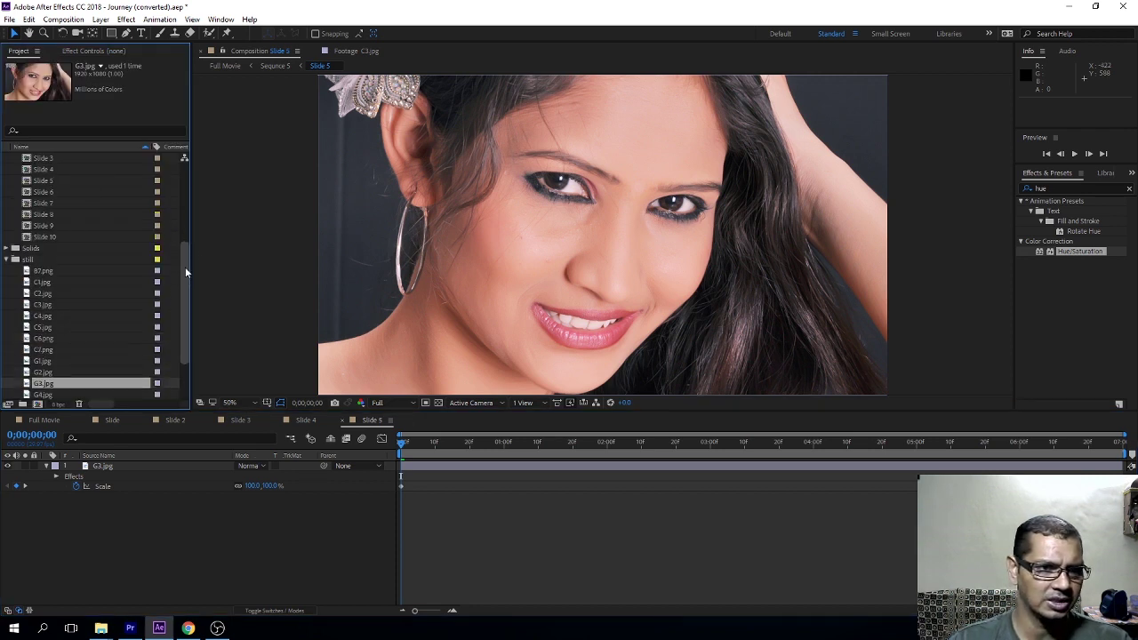
{"action": "left_click_drag", "start_coordinate": [184, 294], "coordinate": [189, 242]}
{"action": "left_click", "coordinate": [53, 236]}
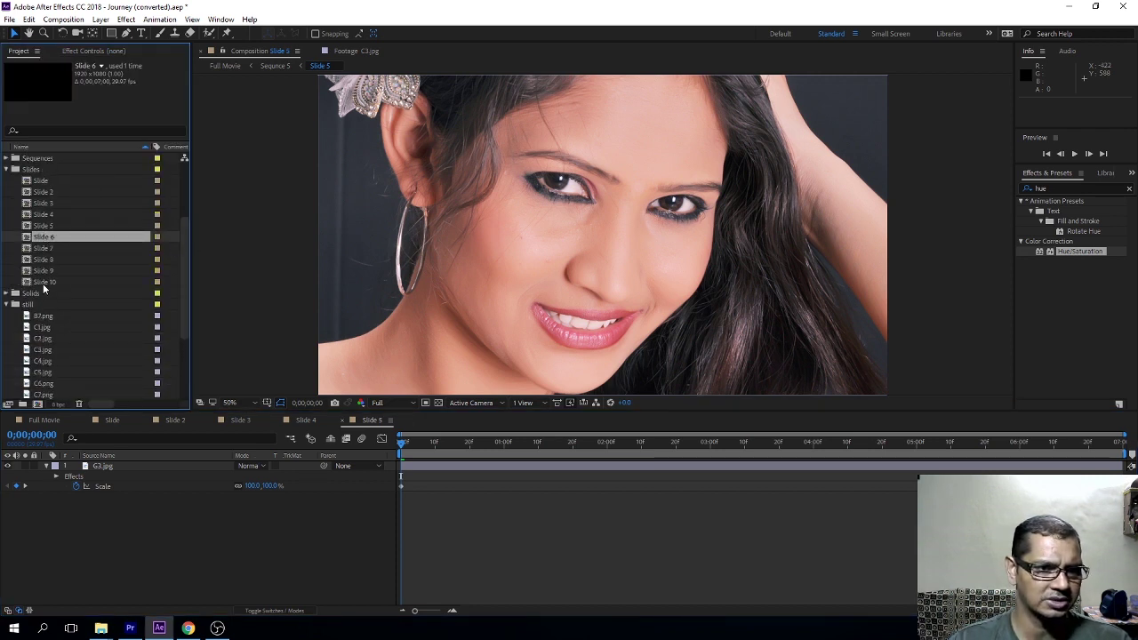
{"action": "left_click", "coordinate": [43, 282], "text": "shift"}
Step: Open Slide 6 at its placeholder frame and look through the C3 and C4 couple photos
{"action": "double_click", "coordinate": [25, 238]}
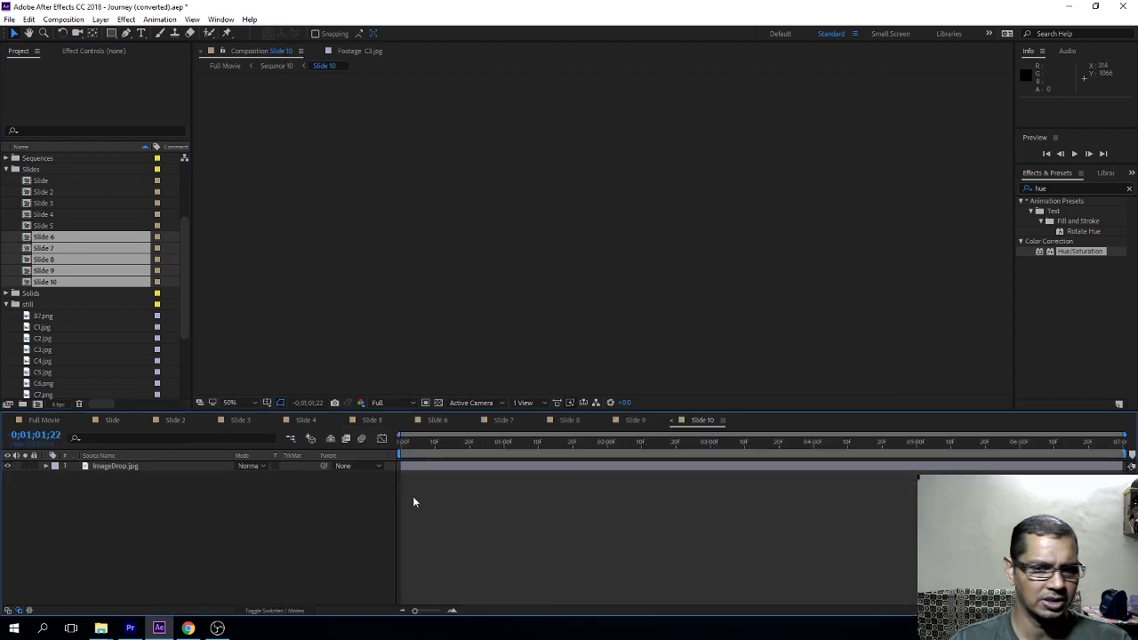
{"action": "left_click", "coordinate": [437, 419]}
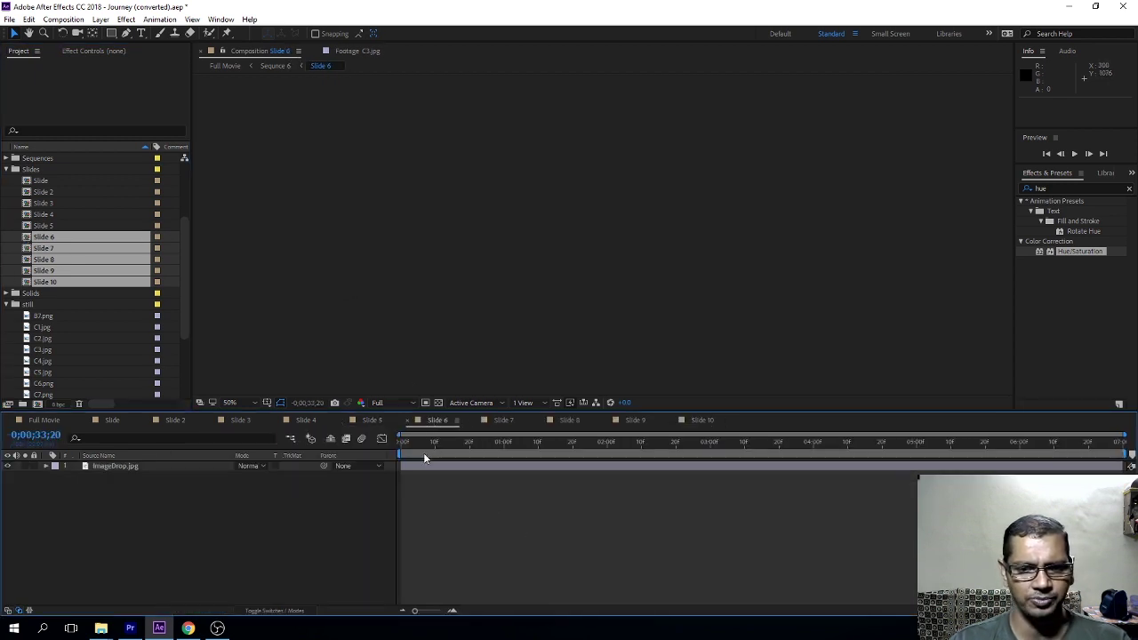
{"action": "left_click", "coordinate": [424, 453]}
{"action": "left_click", "coordinate": [53, 349]}
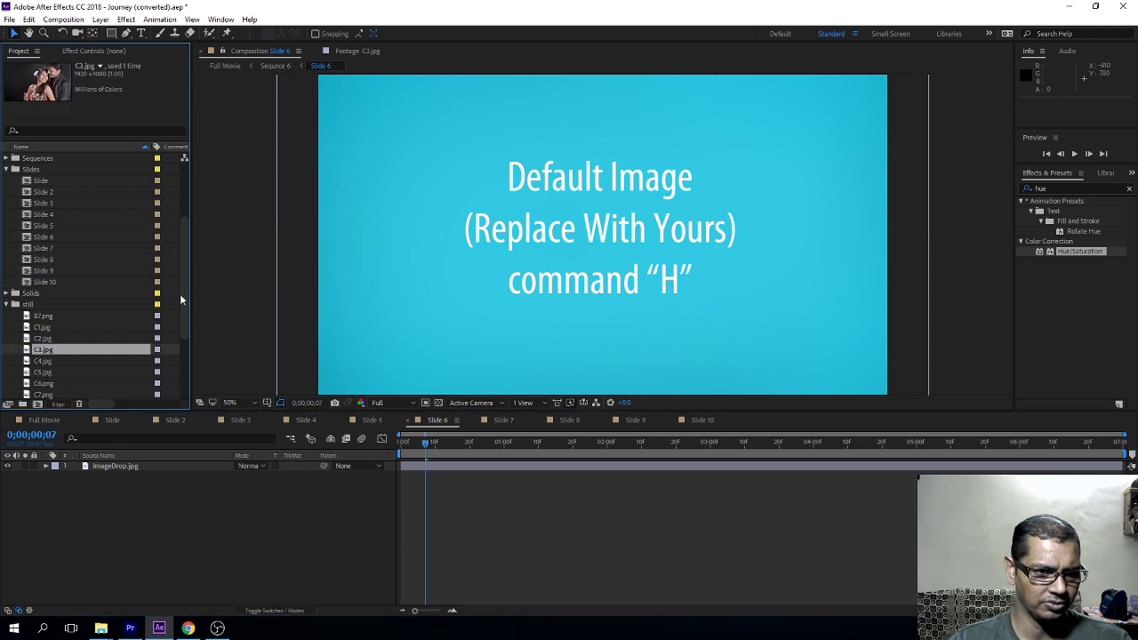
{"action": "left_click_drag", "start_coordinate": [183, 279], "coordinate": [184, 316]}
{"action": "left_click", "coordinate": [87, 317]}
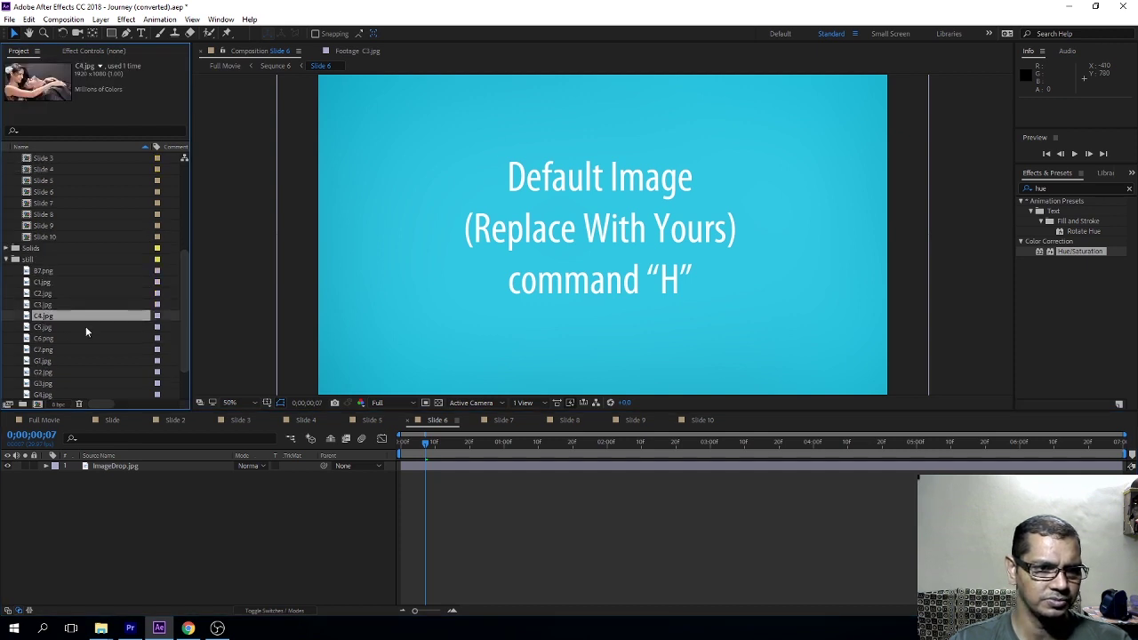
{"action": "key", "text": "Page_Up"}
{"action": "key", "text": "Page_Up"}
{"action": "key", "text": "Page_Up"}
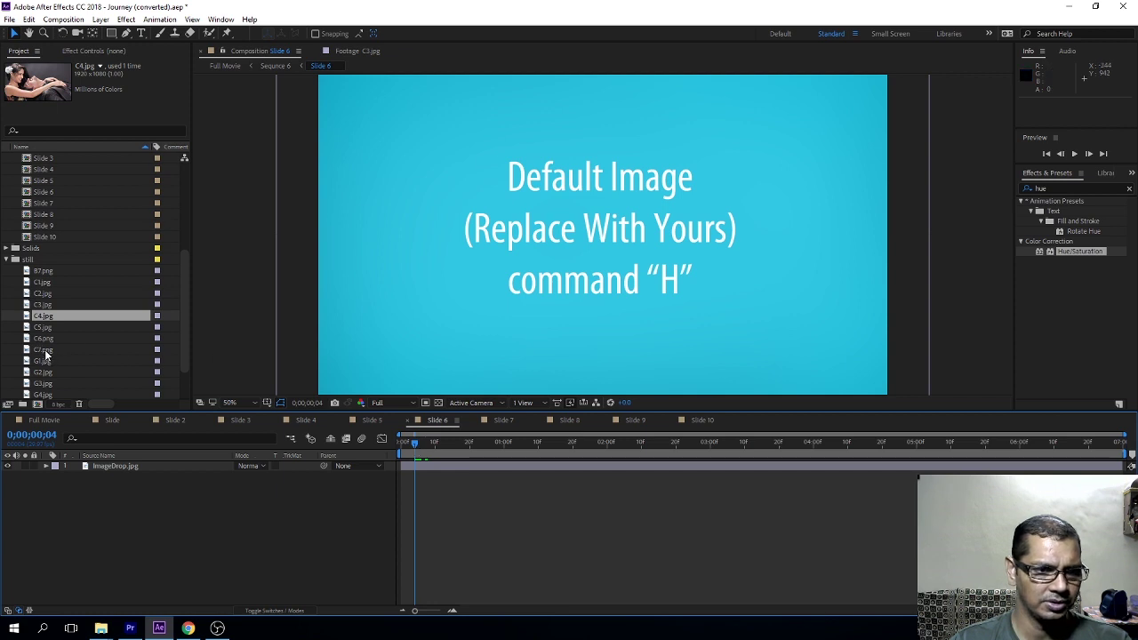
Step: Browse the G1–G5 bride photos and settle on G5.jpg
{"action": "left_click", "coordinate": [44, 360]}
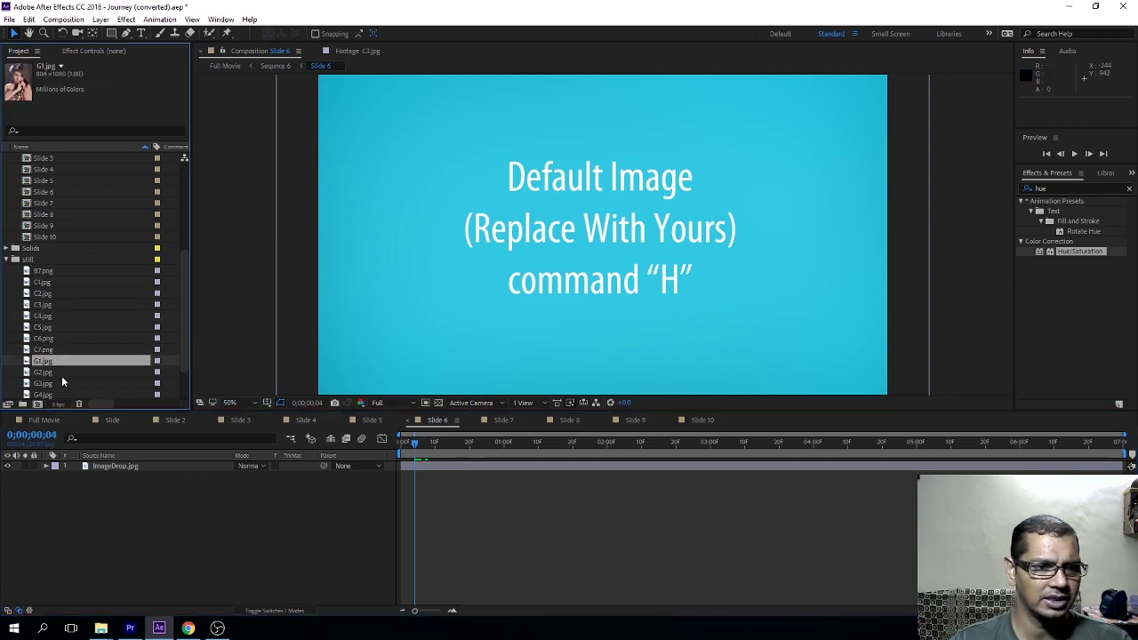
{"action": "left_click", "coordinate": [53, 373]}
{"action": "left_click_drag", "start_coordinate": [178, 322], "coordinate": [183, 349]}
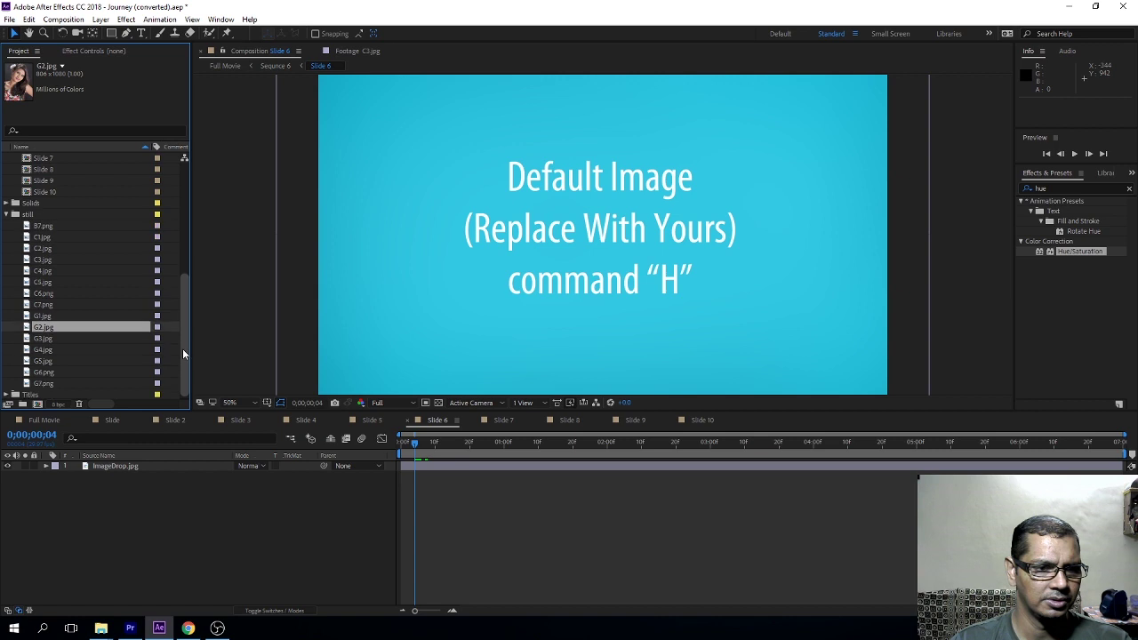
{"action": "left_click", "coordinate": [44, 329]}
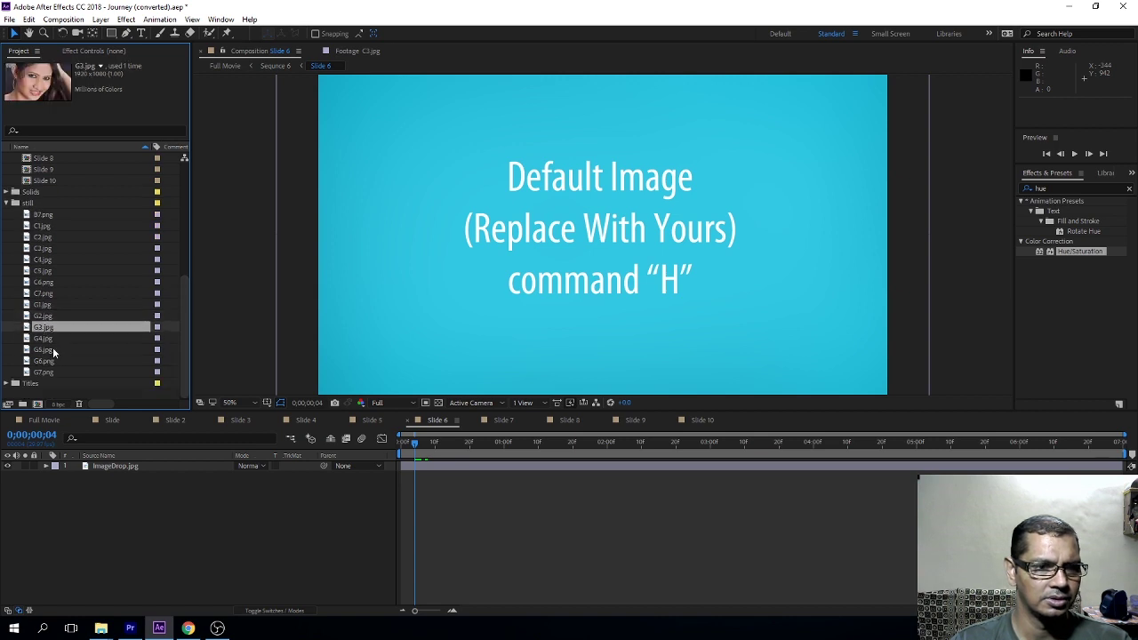
{"action": "left_click", "coordinate": [59, 340]}
{"action": "left_click", "coordinate": [59, 353]}
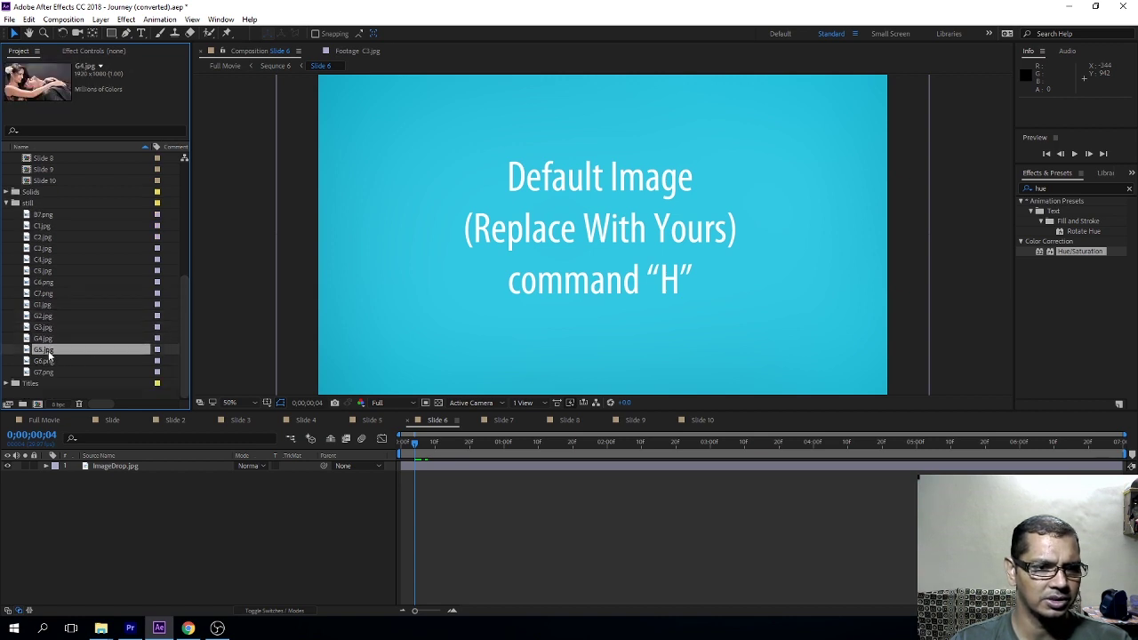
Step: Swap the ImageDrop.jpg placeholder layer for G5.jpg and go to Slide 7
{"action": "left_click", "coordinate": [449, 466]}
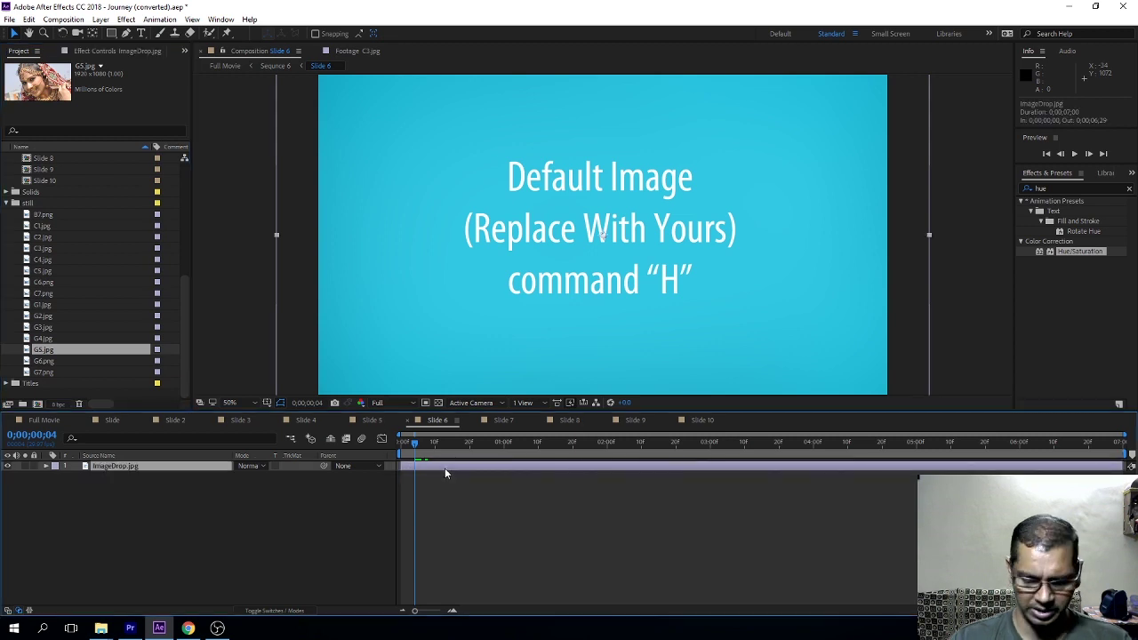
{"action": "key", "text": "ctrl+alt+slash"}
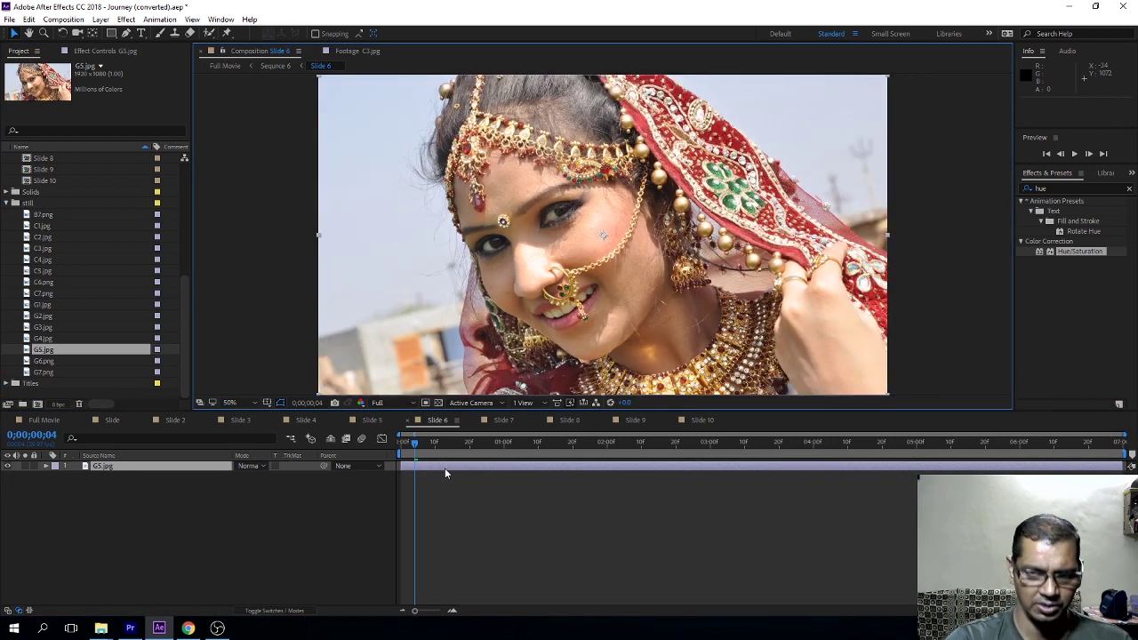
{"action": "left_click", "coordinate": [503, 420]}
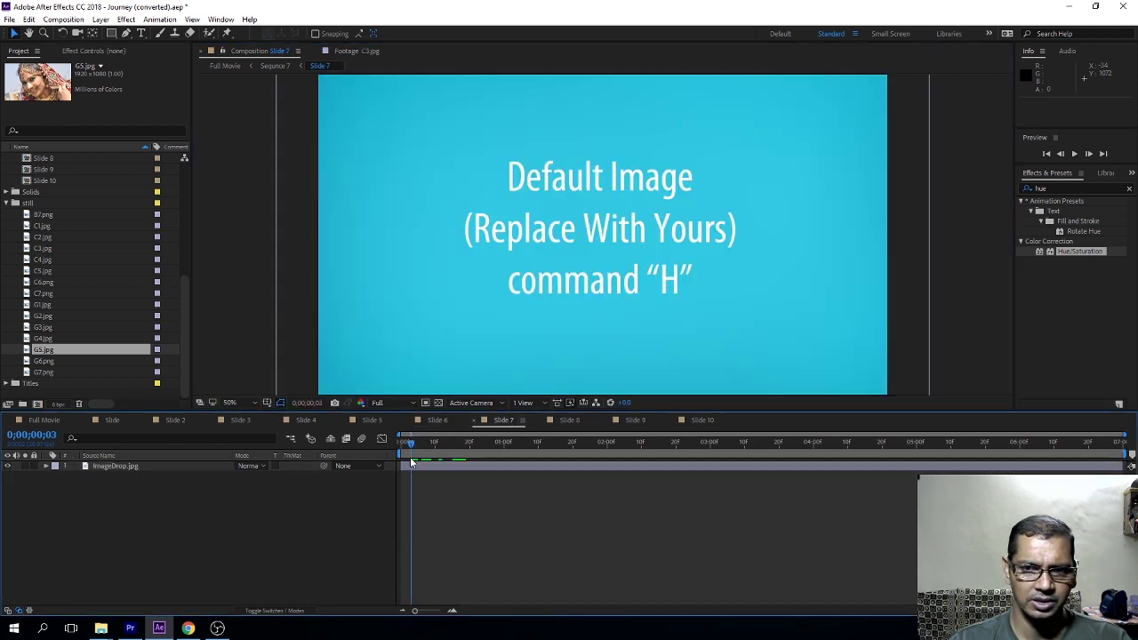
Step: Replace Slide 7's placeholder with G6.png, scale it to about 97.9% and move the bride left
{"action": "left_click", "coordinate": [43, 361]}
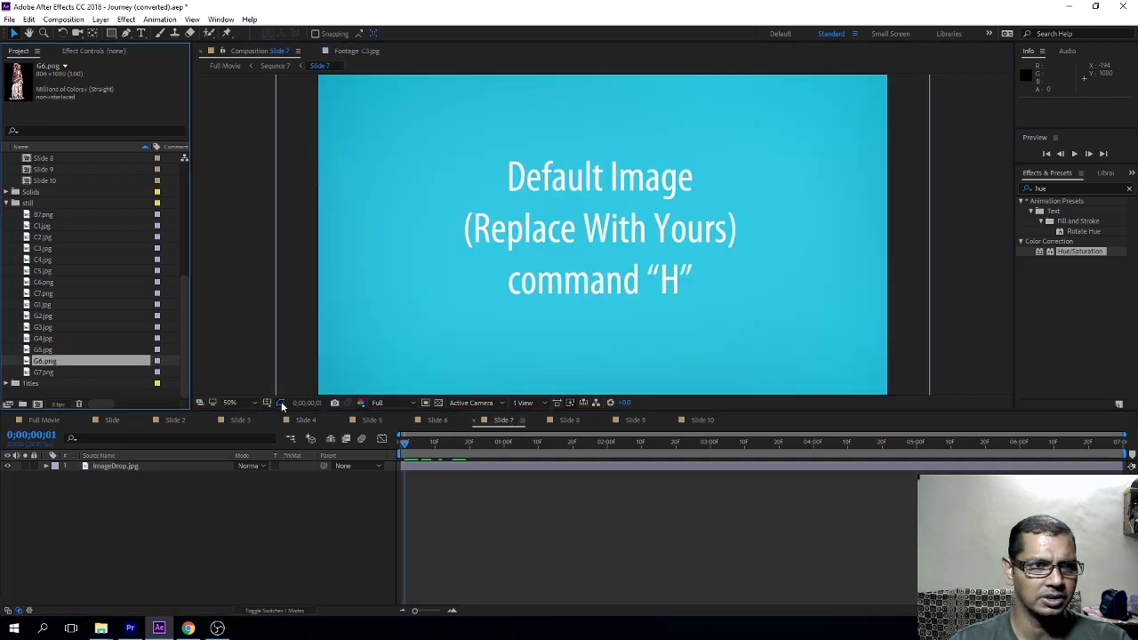
{"action": "left_click", "coordinate": [434, 468]}
{"action": "key", "text": "ctrl+alt+slash"}
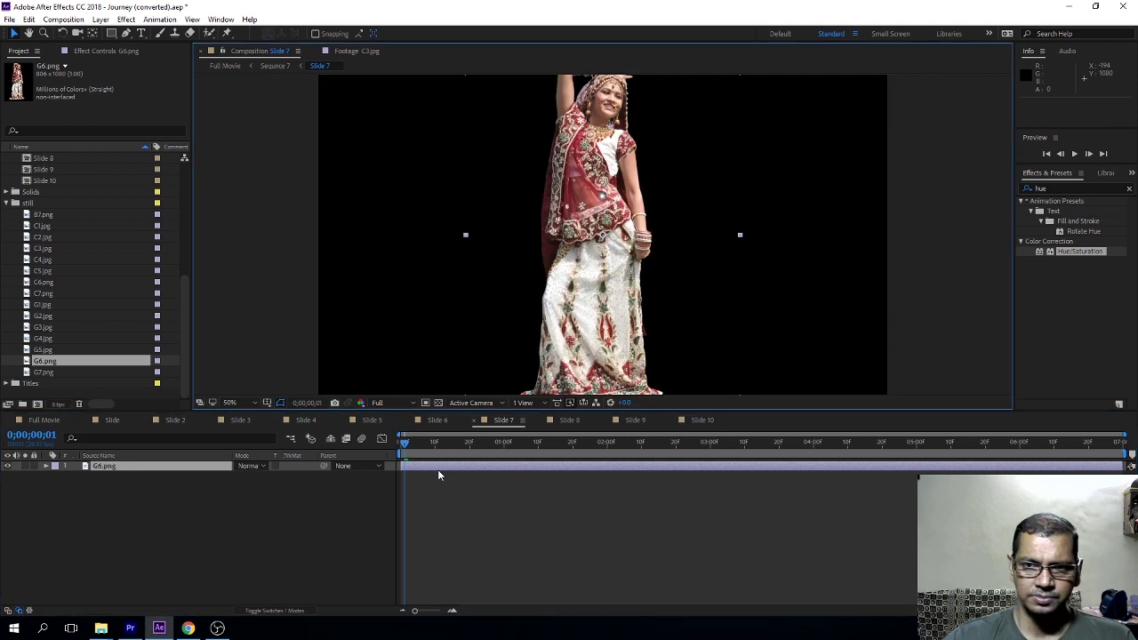
{"action": "scroll", "coordinate": [609, 265], "scroll_direction": "down", "scroll_amount": 2}
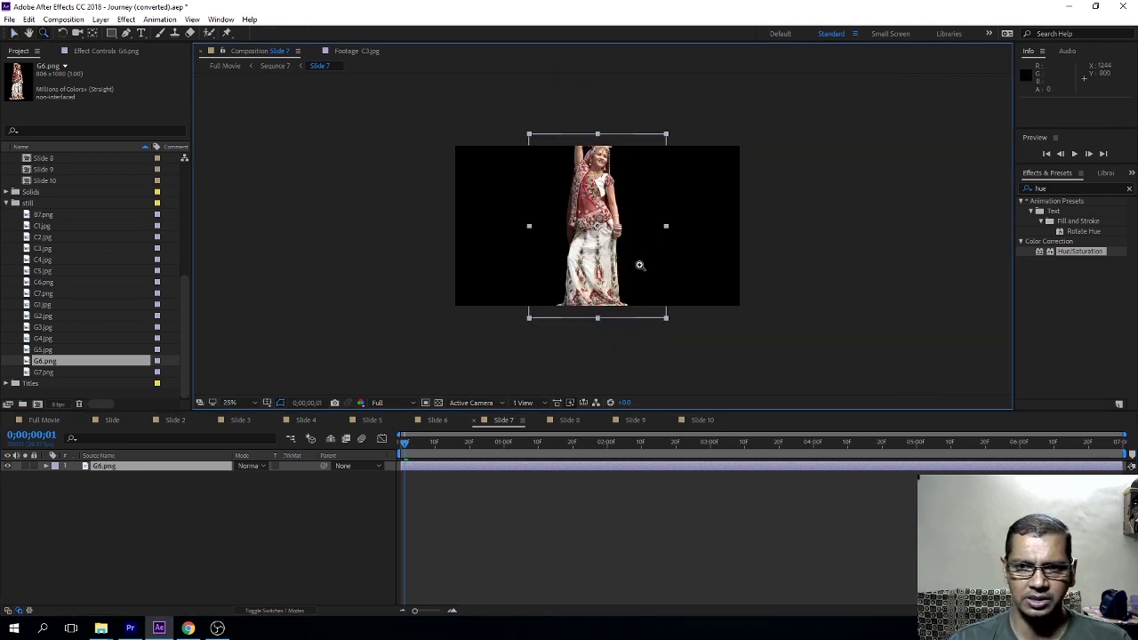
{"action": "key", "text": "s"}
{"action": "left_click_drag", "start_coordinate": [249, 475], "coordinate": [244, 476]}
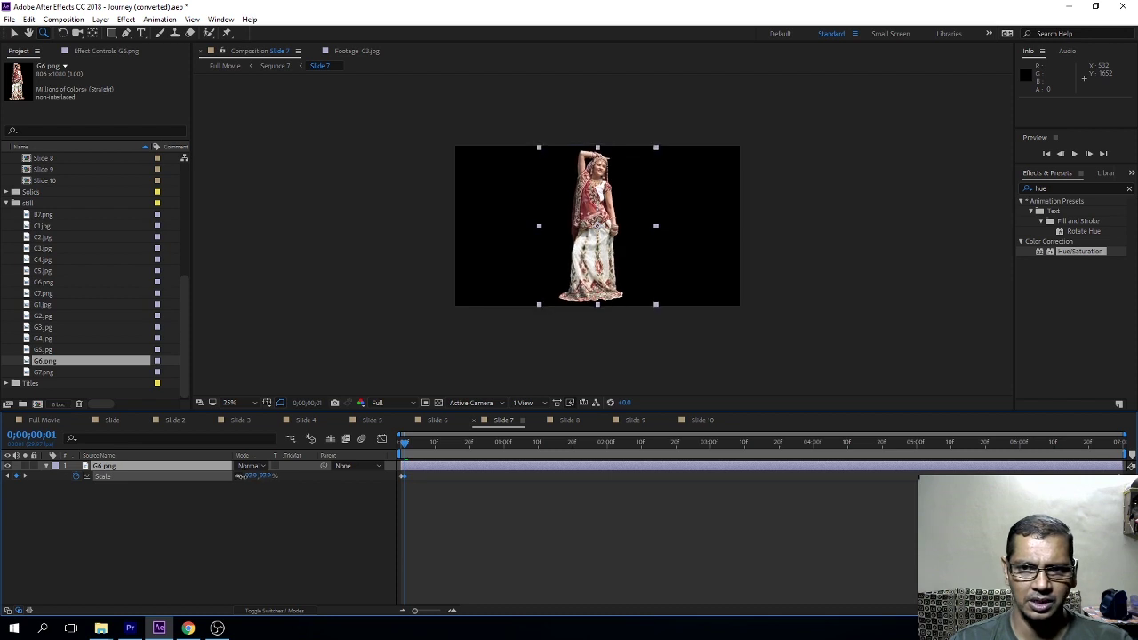
{"action": "left_click", "coordinate": [480, 570]}
{"action": "left_click", "coordinate": [585, 242]}
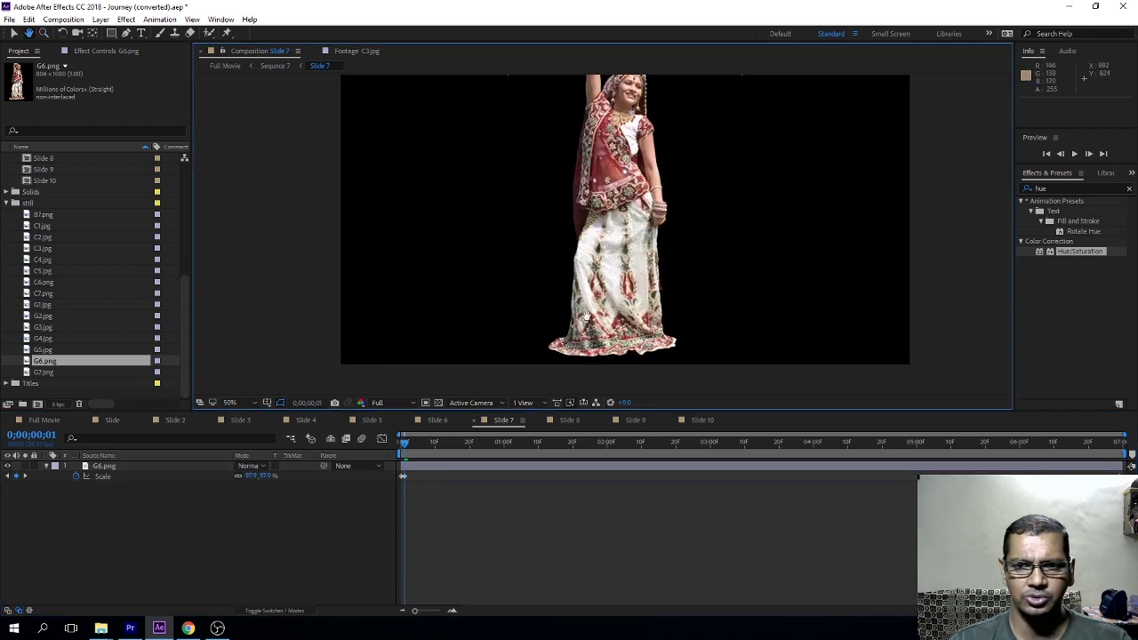
{"action": "key", "text": "v"}
{"action": "left_click_drag", "start_coordinate": [597, 265], "coordinate": [472, 265]}
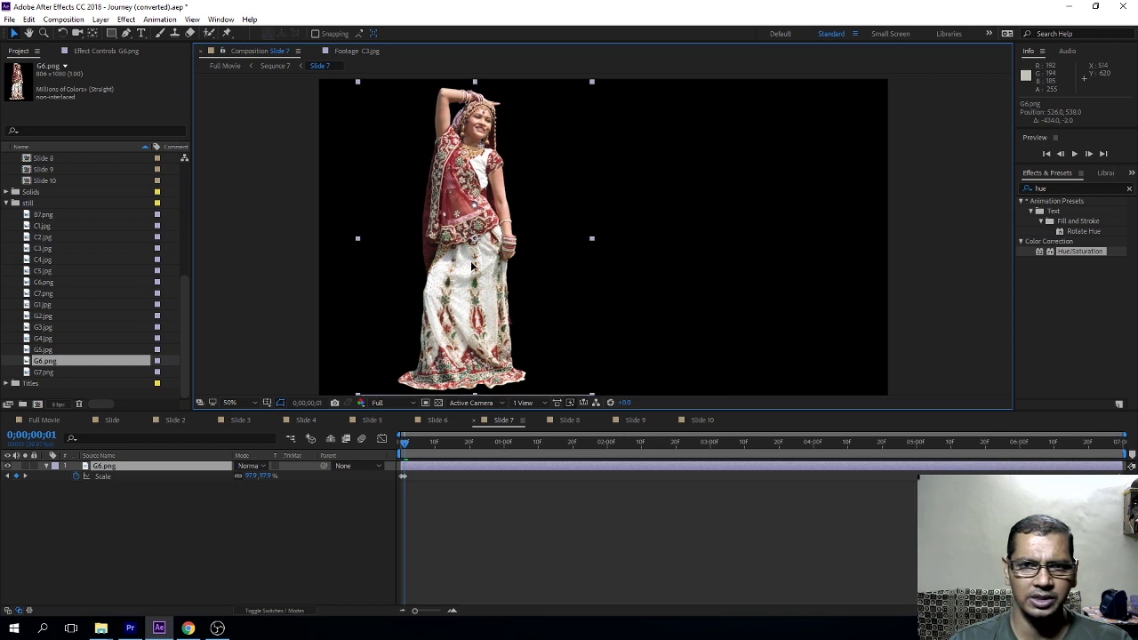
Step: Add the B7.png groom as a new layer, shift it right and shrink it to 94%
{"action": "left_click", "coordinate": [42, 226]}
{"action": "left_click", "coordinate": [42, 216]}
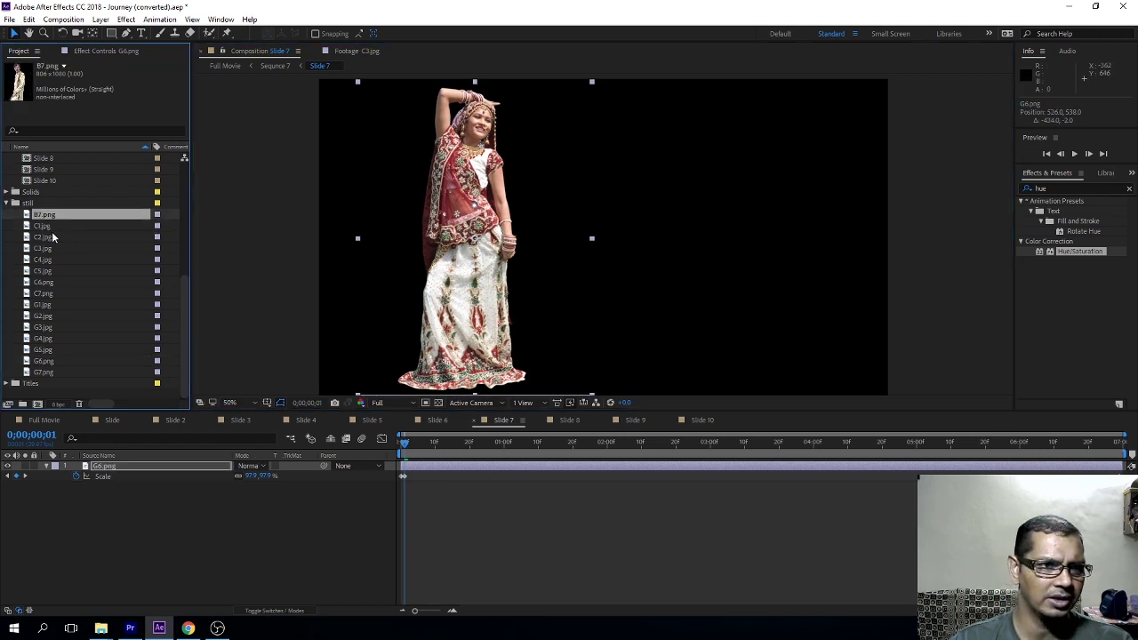
{"action": "key", "text": "ctrl+slash"}
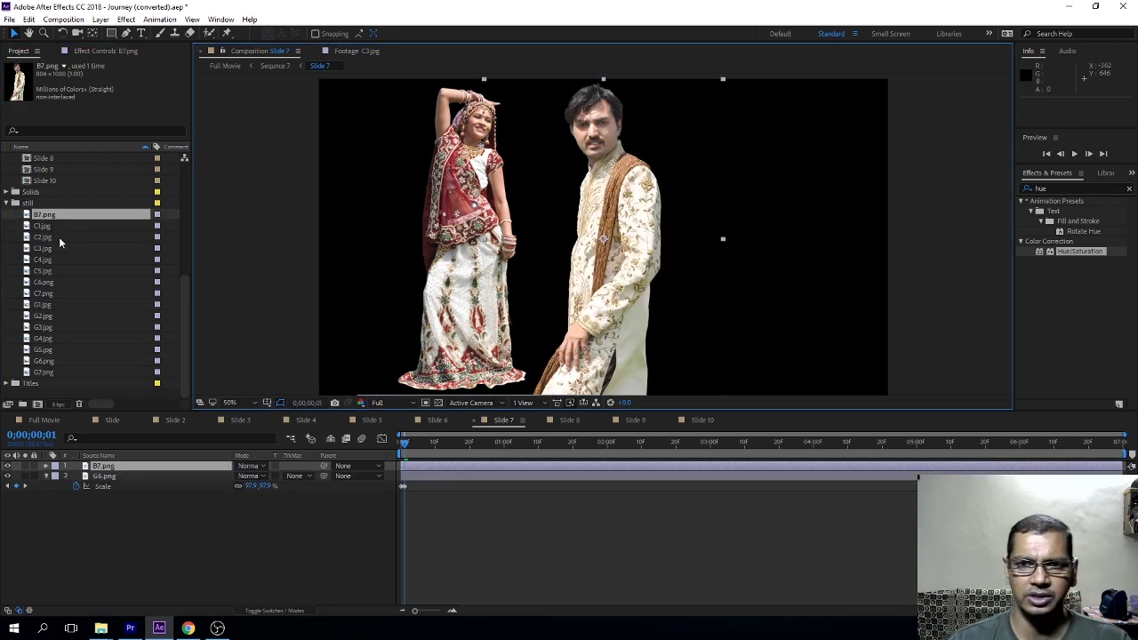
{"action": "left_click_drag", "start_coordinate": [630, 283], "coordinate": [683, 281]}
{"action": "key", "text": "s"}
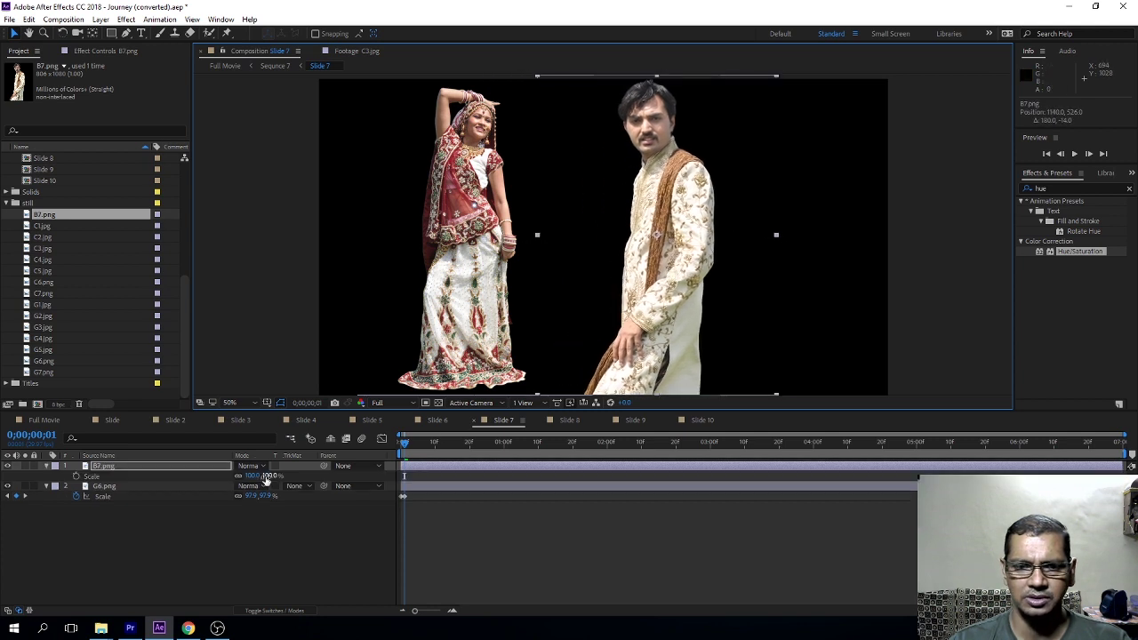
{"action": "left_click_drag", "start_coordinate": [247, 476], "coordinate": [249, 477]}
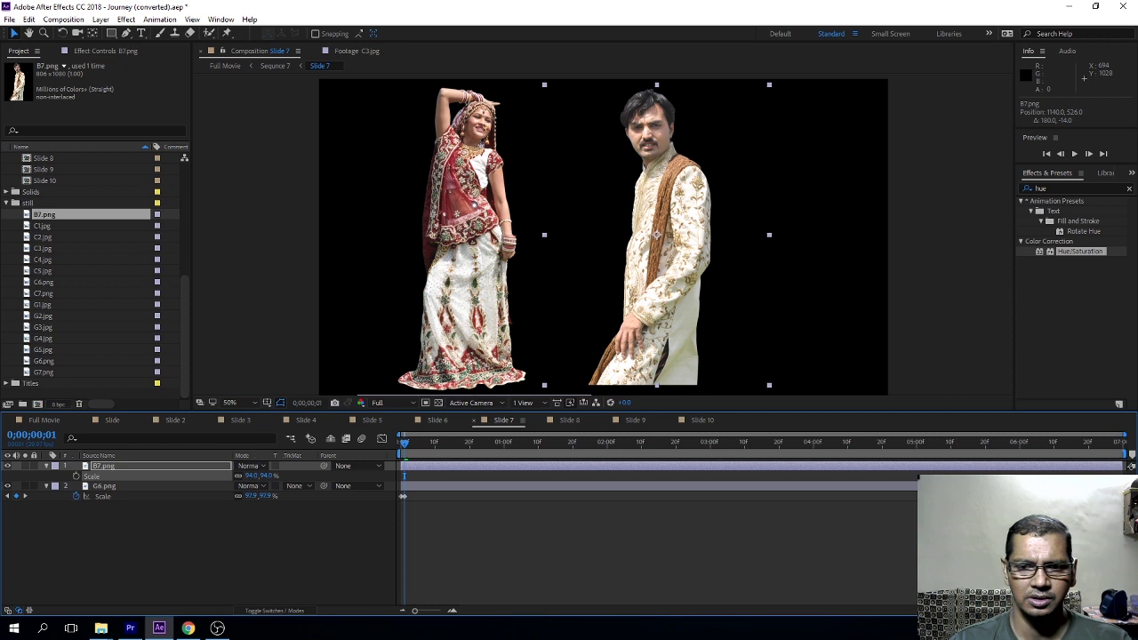
Step: Collapse both layers' Scale properties, deselect them, and move on to Slide 8
{"action": "key", "text": "ctrl+a"}
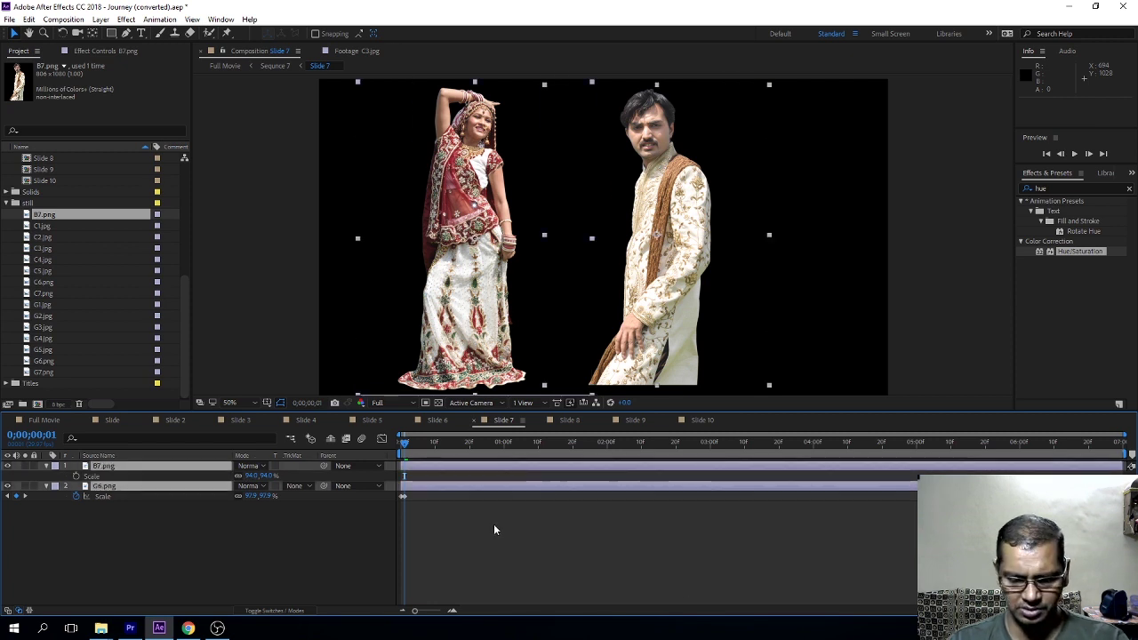
{"action": "key", "text": "u"}
{"action": "left_click", "coordinate": [528, 523]}
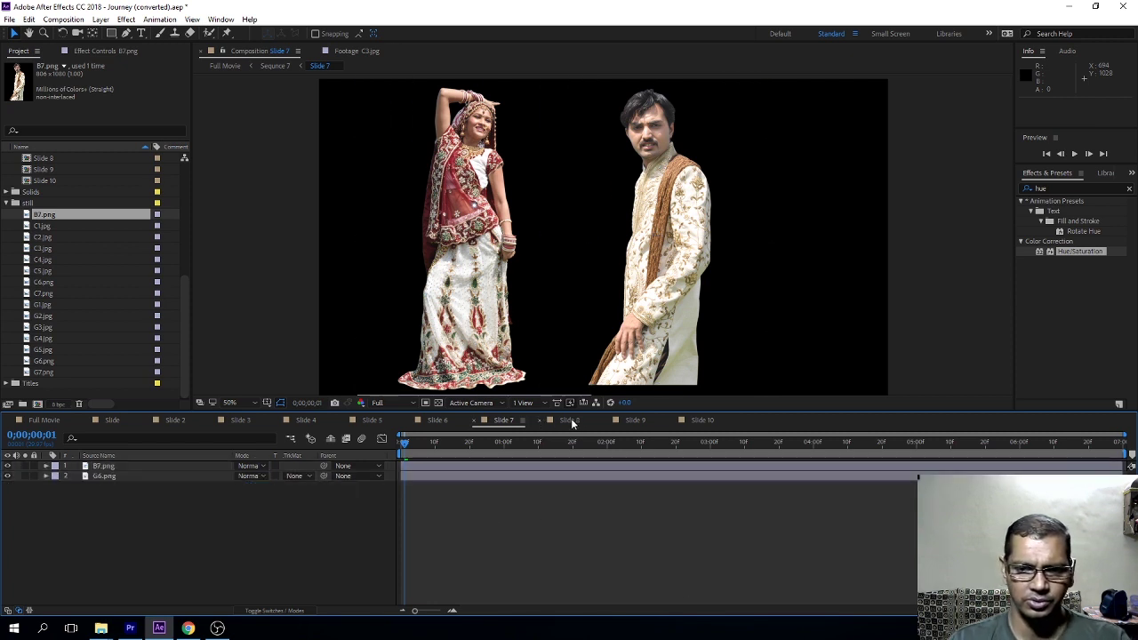
{"action": "left_click", "coordinate": [569, 421]}
Step: Swap Slide 8's ImageDrop placeholder for C3.jpg fitted to the frame, then pick C7.png for Slide 9
{"action": "left_click", "coordinate": [484, 447]}
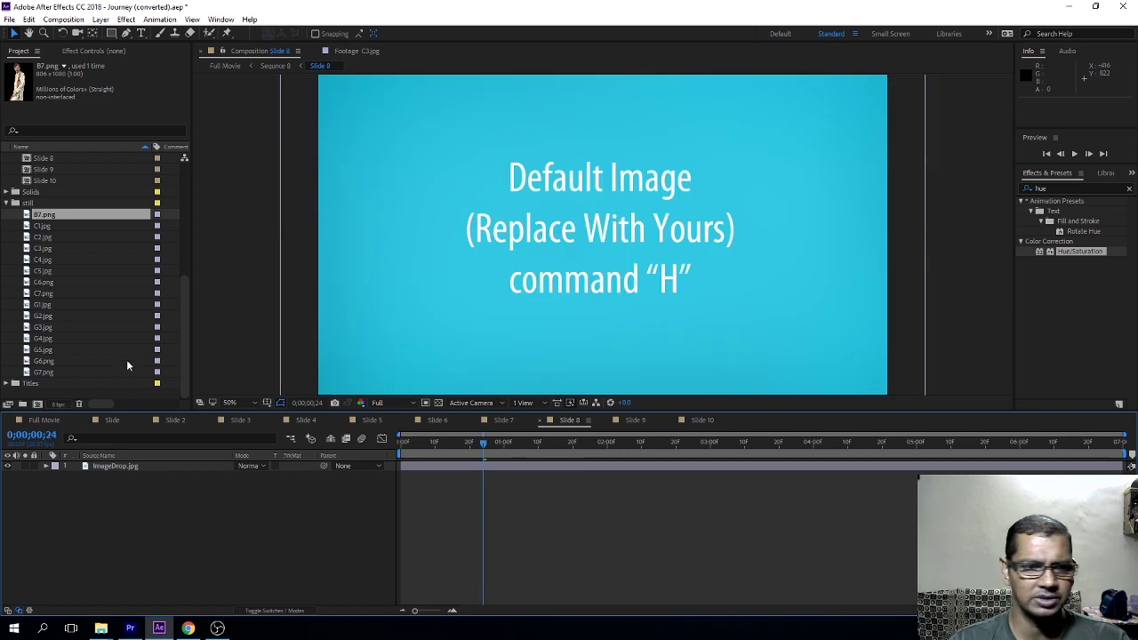
{"action": "left_click", "coordinate": [52, 318]}
{"action": "left_click", "coordinate": [63, 349]}
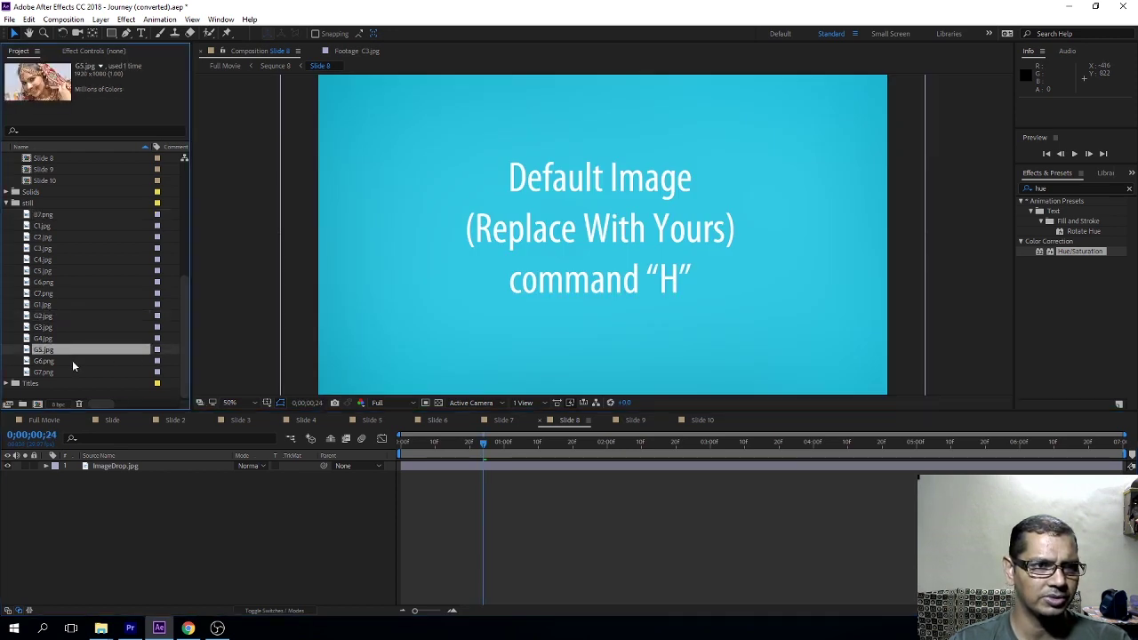
{"action": "left_click", "coordinate": [49, 248]}
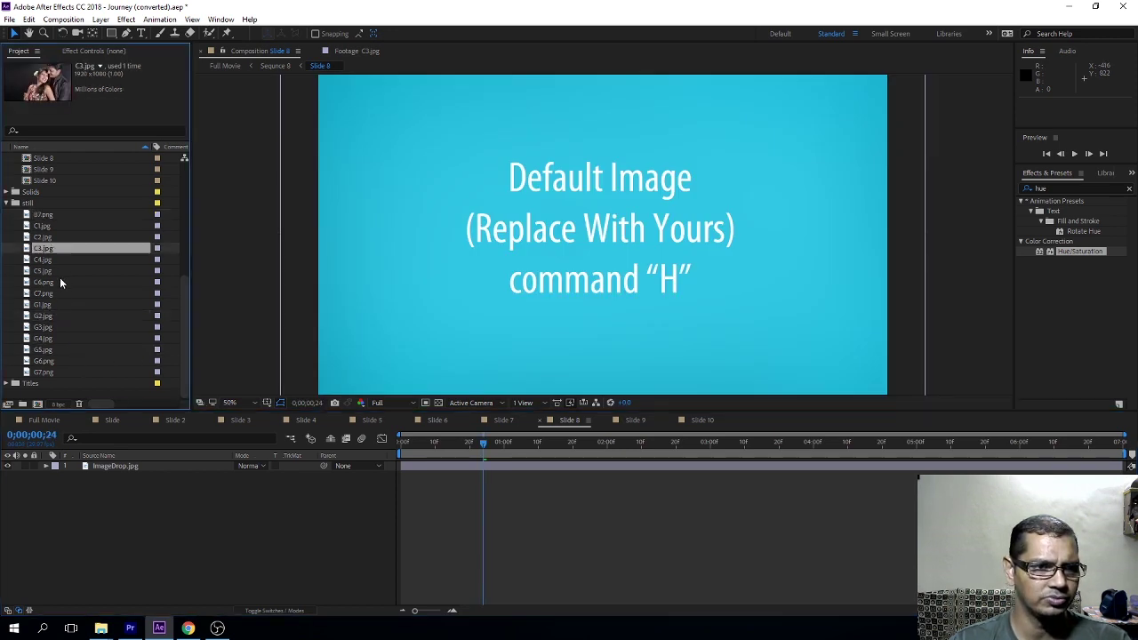
{"action": "left_click", "coordinate": [472, 468]}
{"action": "key", "text": "ctrl+alt+slash"}
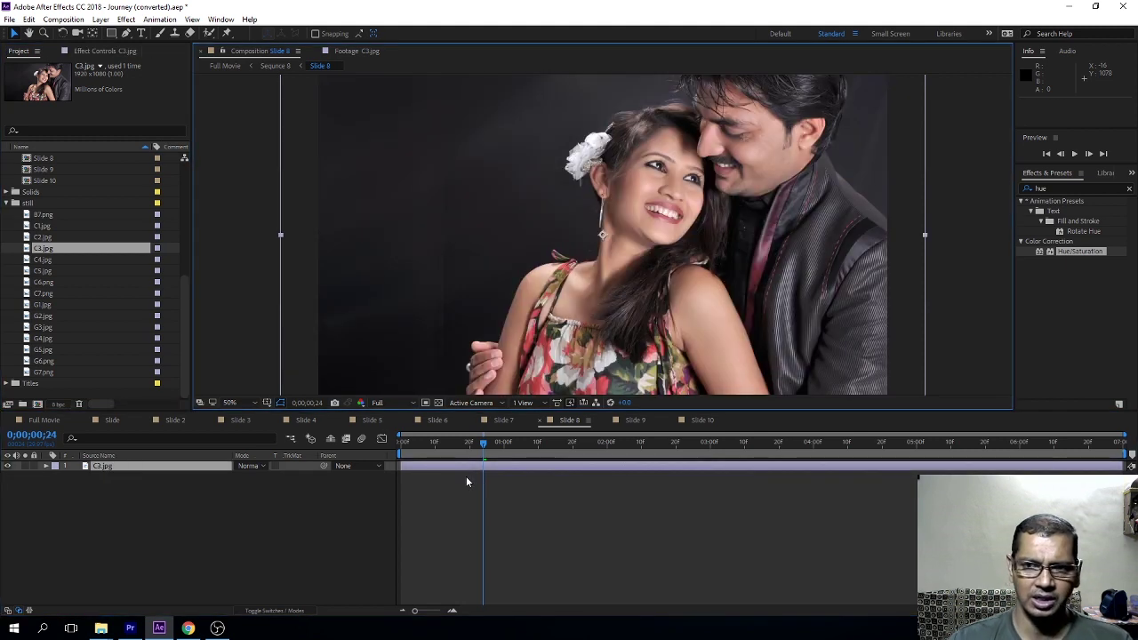
{"action": "key", "text": "ctrl+alt+f"}
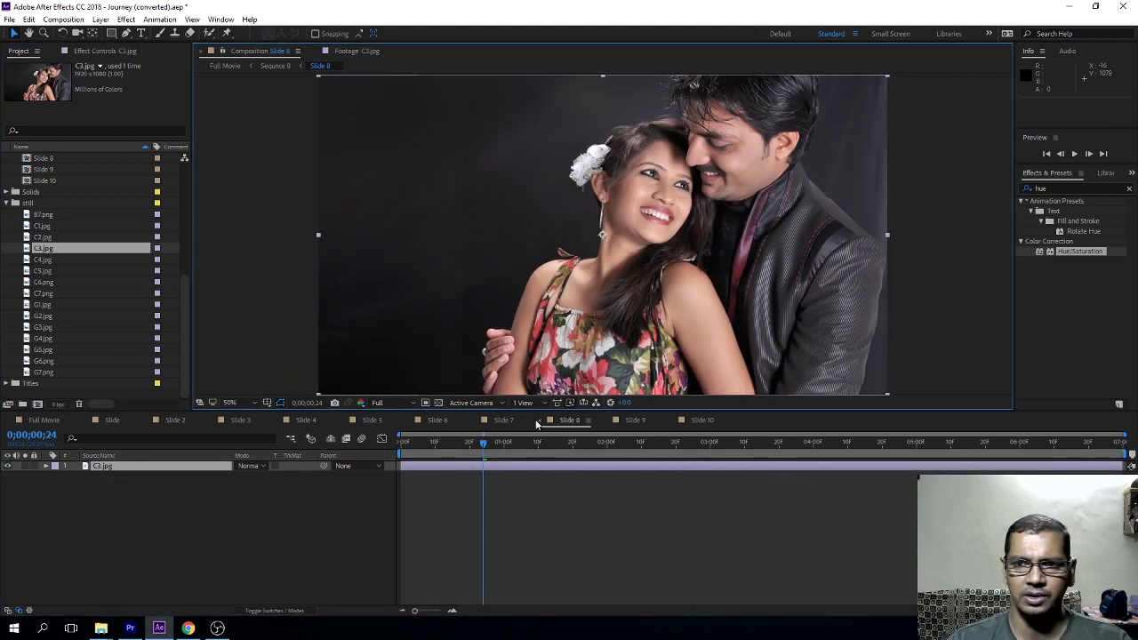
{"action": "left_click", "coordinate": [628, 421]}
{"action": "left_click", "coordinate": [53, 293]}
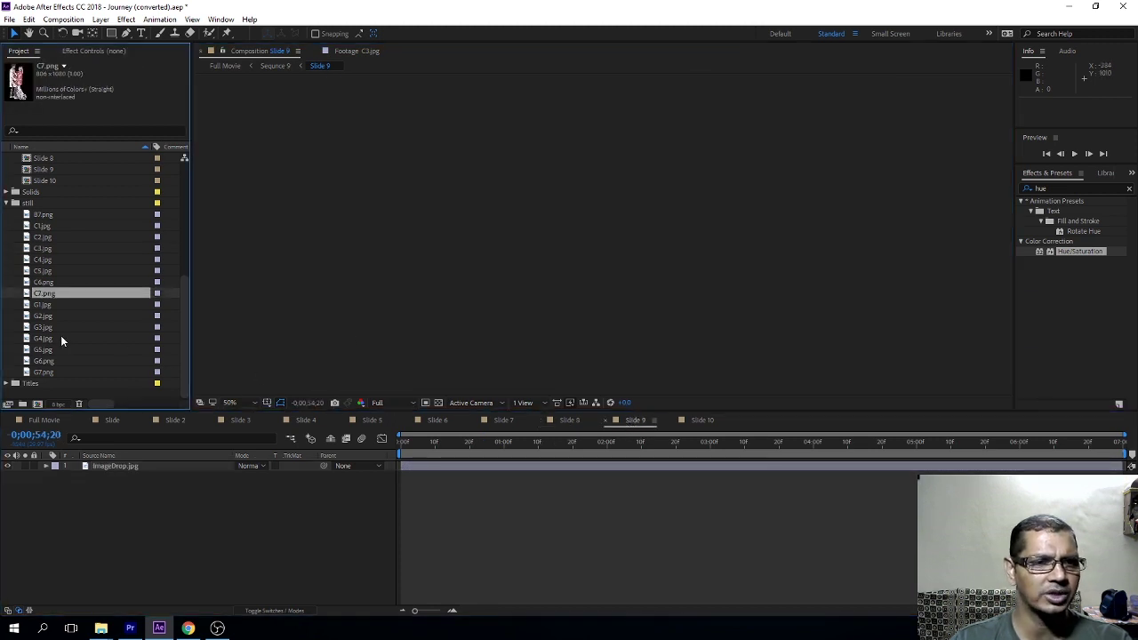
Step: Replace Slide 9's placeholder with C7.png, scale it to 89.9% and shift it left
{"action": "key", "text": "Page_Down"}
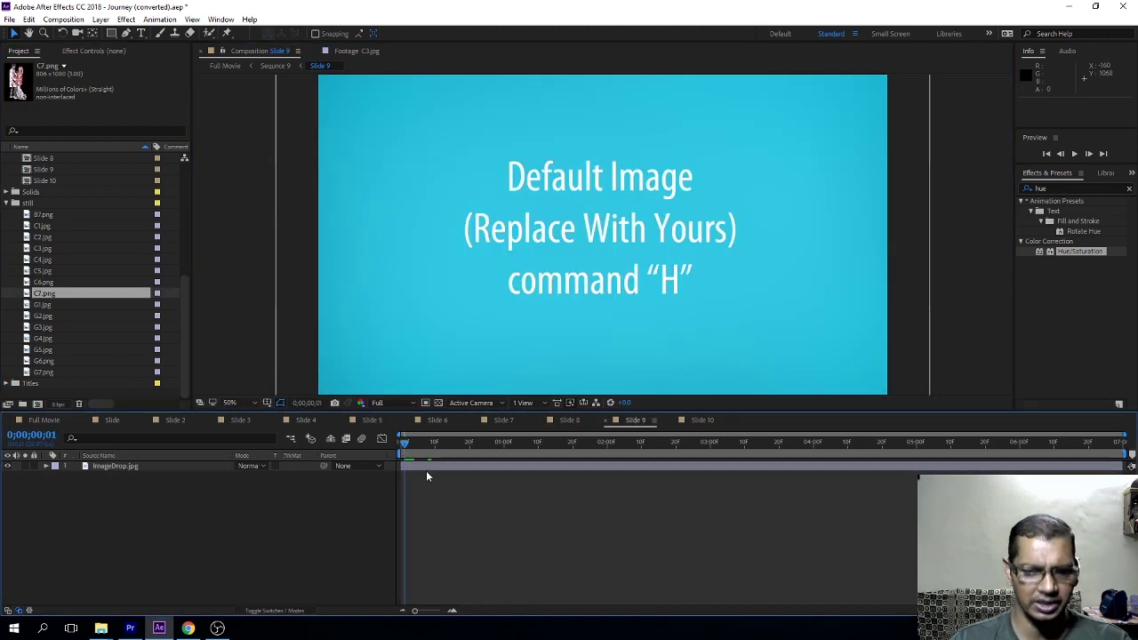
{"action": "key", "text": "backslash"}
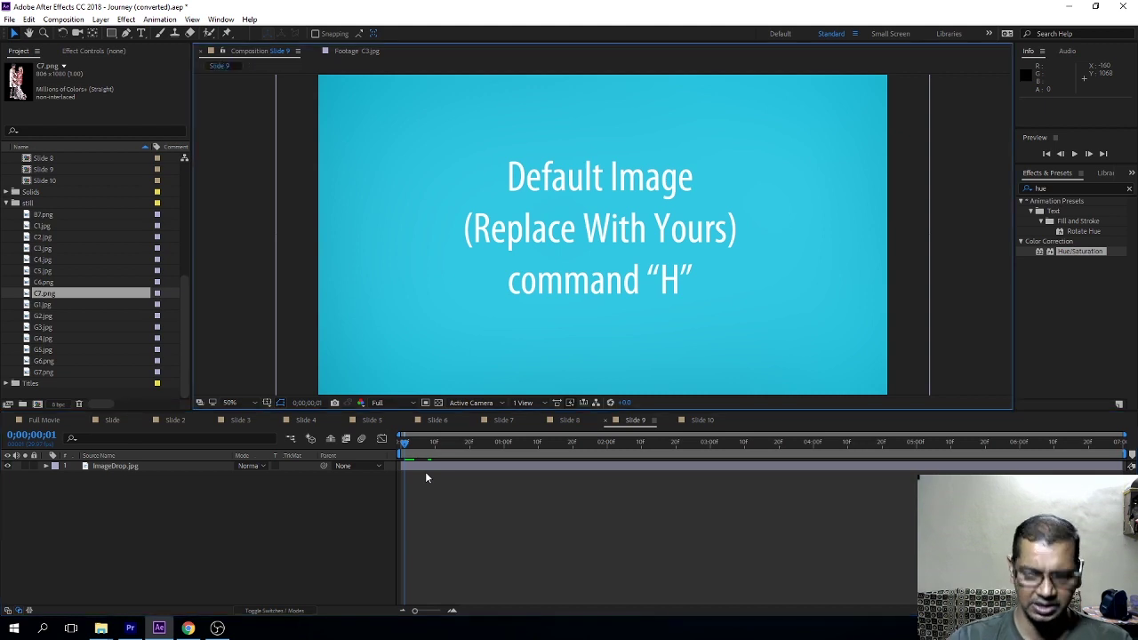
{"action": "left_click", "coordinate": [437, 465]}
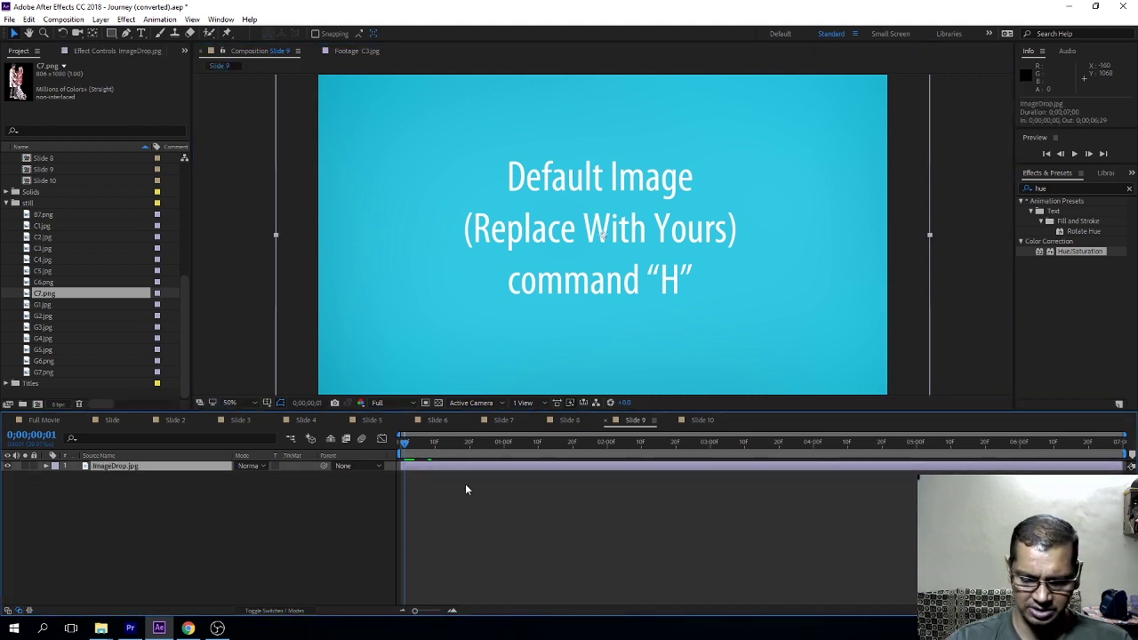
{"action": "key", "text": "ctrl+alt+slash"}
{"action": "key", "text": "alt+shift+s"}
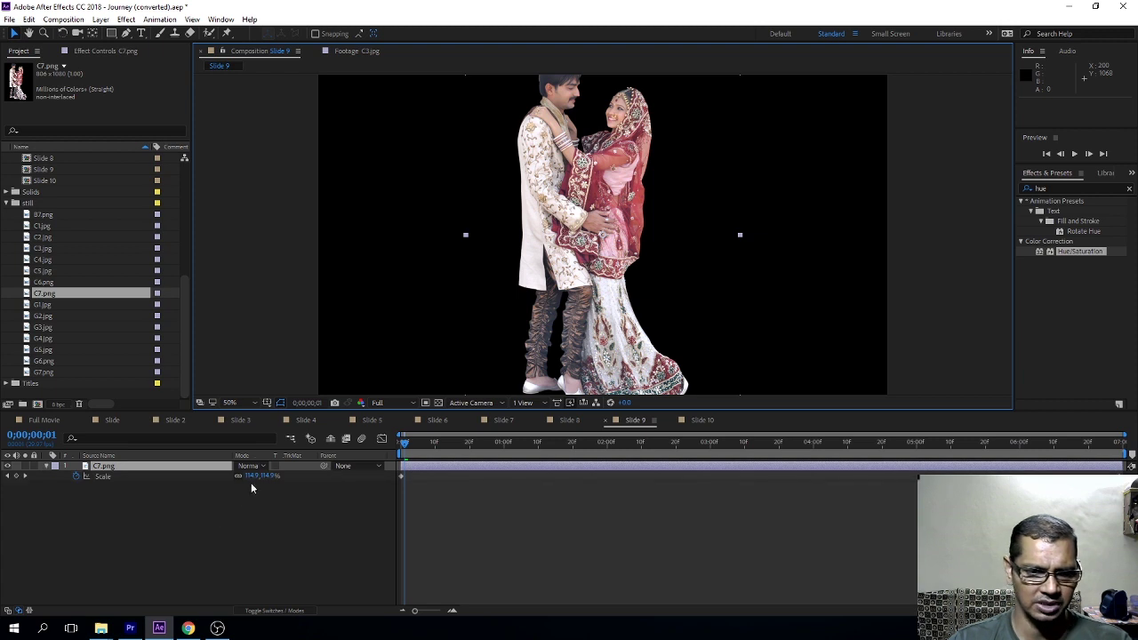
{"action": "left_click_drag", "start_coordinate": [252, 476], "coordinate": [222, 476]}
{"action": "mouse_move", "coordinate": [584, 245]}
{"action": "left_mouse_down"}
{"action": "mouse_move", "coordinate": [481, 249]}
{"action": "mouse_move", "coordinate": [695, 277]}
{"action": "left_mouse_up"}
Step: Duplicate the couple layer and turn the copy black-and-white with Hue/Saturation at -100
{"action": "key", "text": "ctrl+d"}
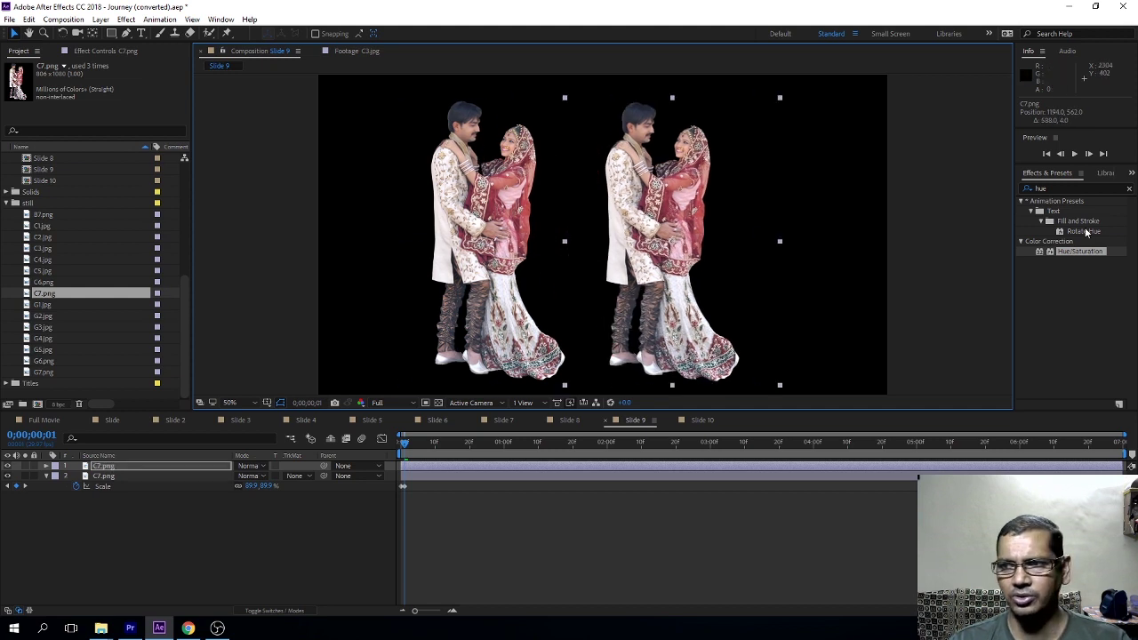
{"action": "left_click_drag", "start_coordinate": [1053, 264], "coordinate": [668, 247]}
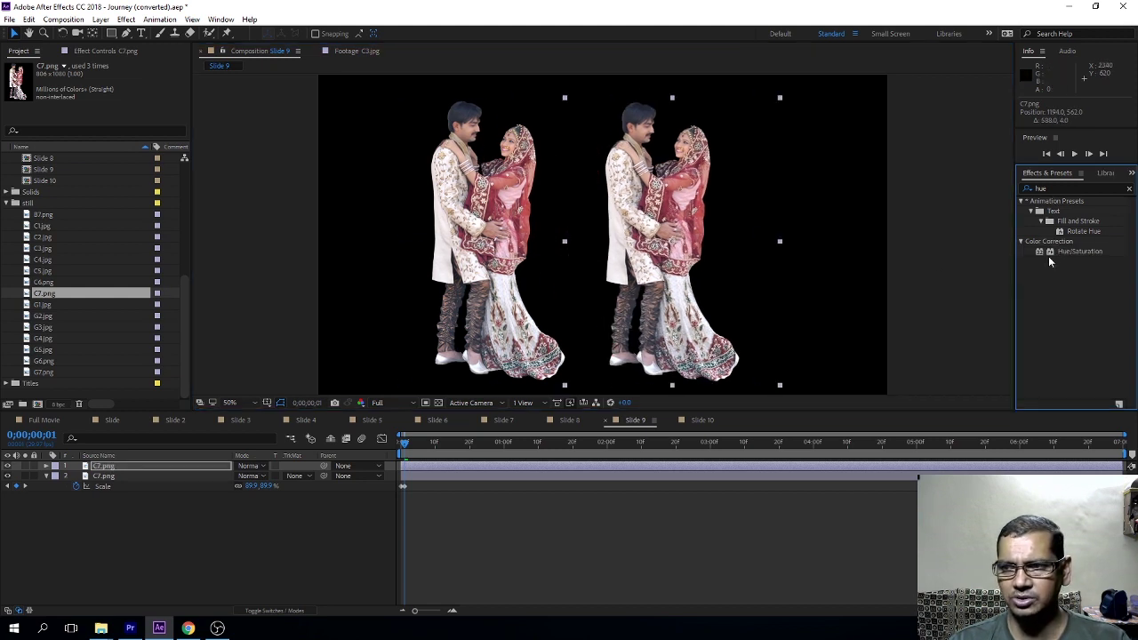
{"action": "left_click_drag", "start_coordinate": [1058, 255], "coordinate": [676, 249]}
{"action": "left_click_drag", "start_coordinate": [100, 185], "coordinate": [22, 192]}
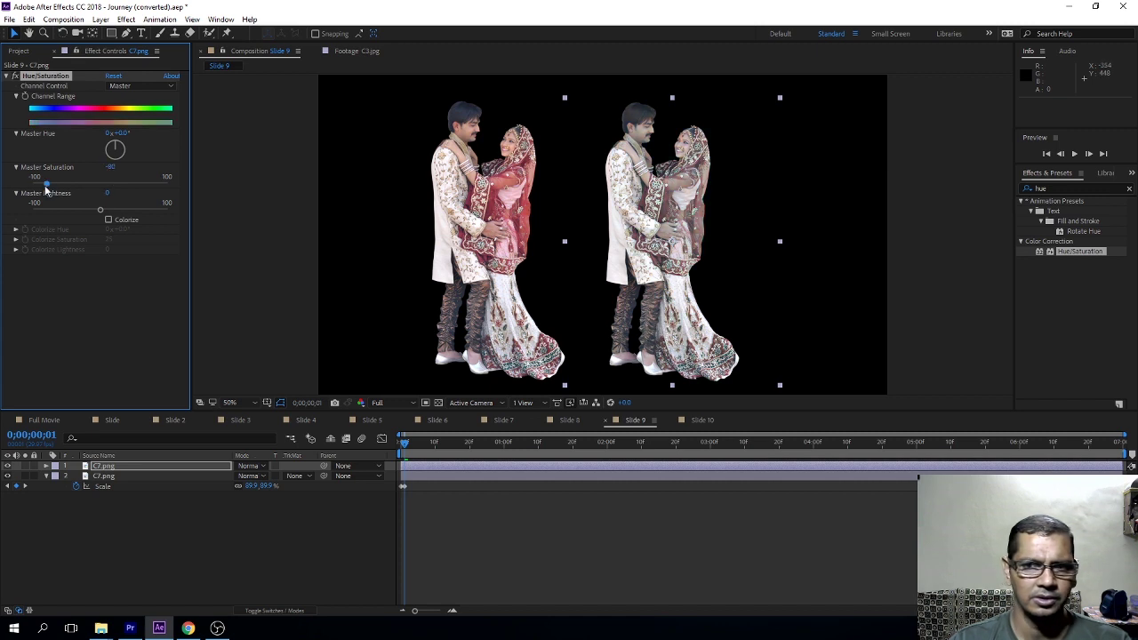
{"action": "left_click", "coordinate": [628, 258]}
{"action": "left_click_drag", "start_coordinate": [659, 259], "coordinate": [663, 262]}
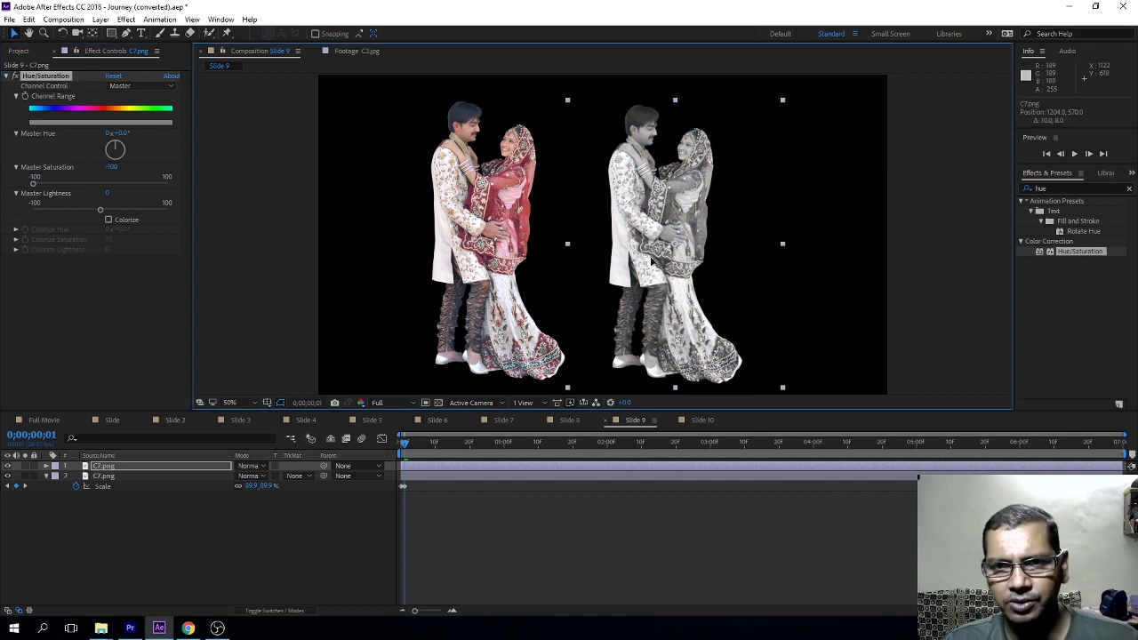
Step: Enlarge the black-and-white couple copy to 100% scale, deselect, and go to Slide 10
{"action": "left_click", "coordinate": [472, 496]}
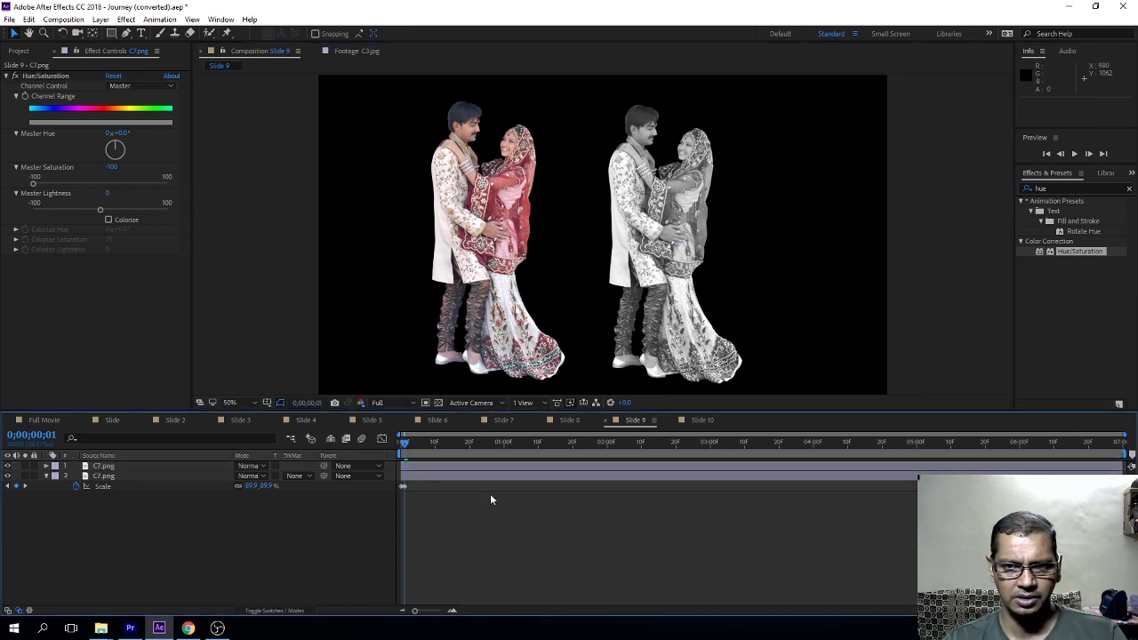
{"action": "left_click", "coordinate": [465, 465]}
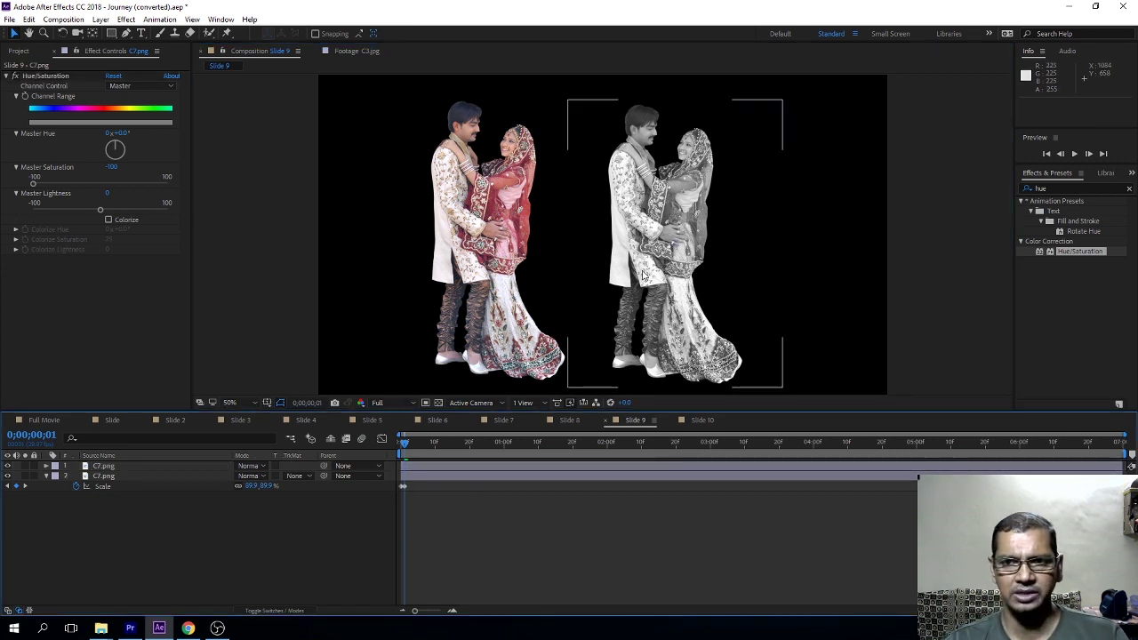
{"action": "key", "text": "s"}
{"action": "left_click", "coordinate": [286, 495]}
{"action": "left_click_drag", "start_coordinate": [247, 475], "coordinate": [256, 476]}
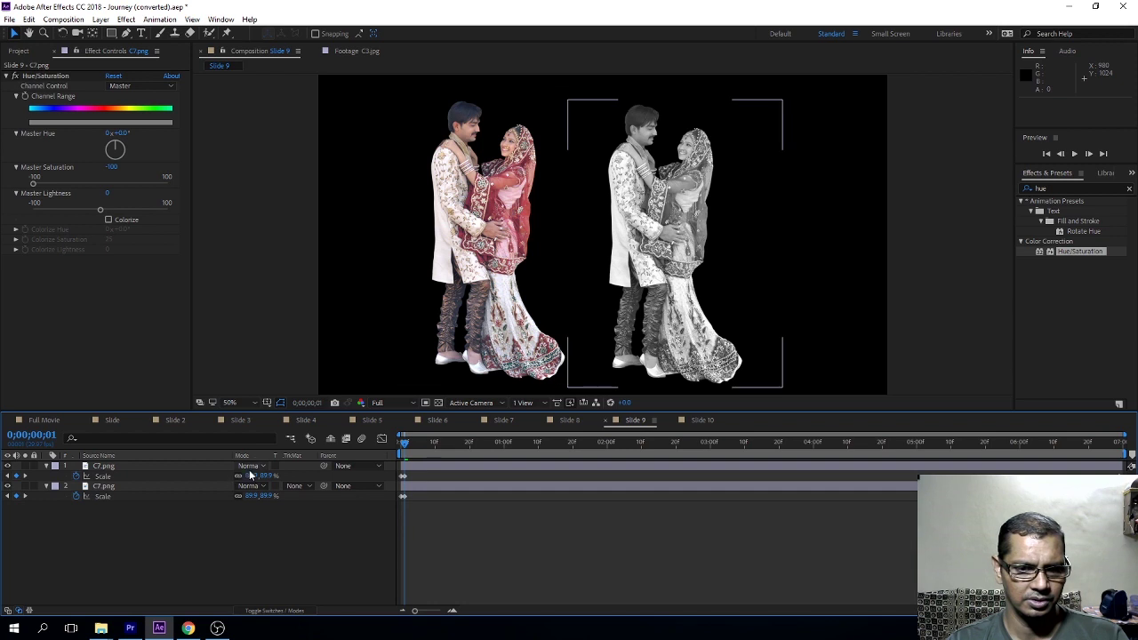
{"action": "left_click", "coordinate": [585, 560]}
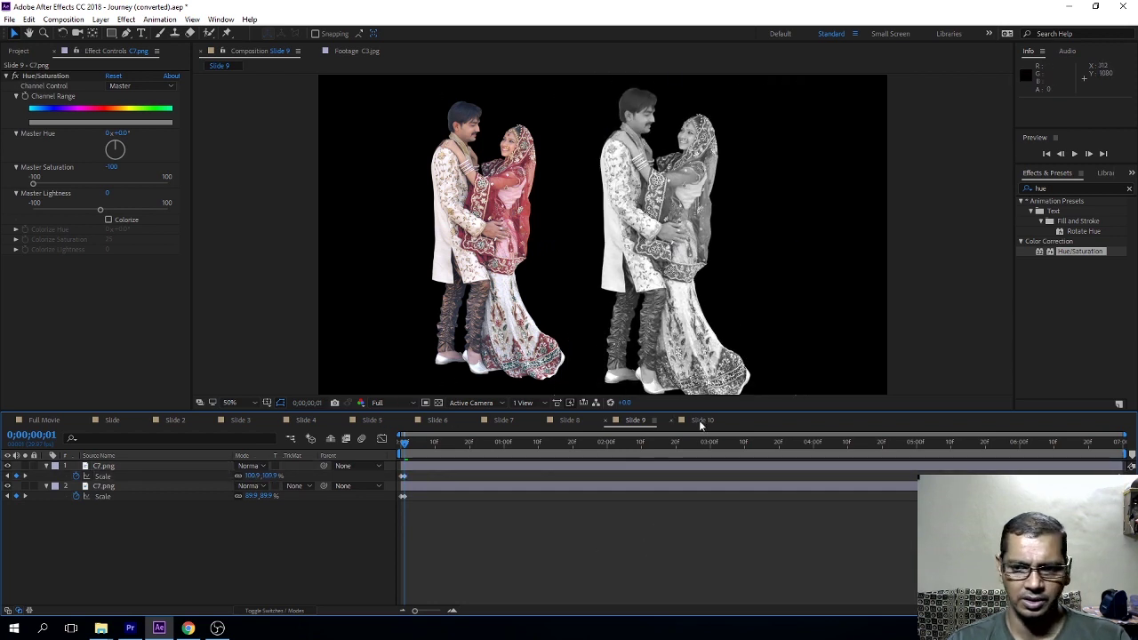
{"action": "left_click", "coordinate": [702, 421]}
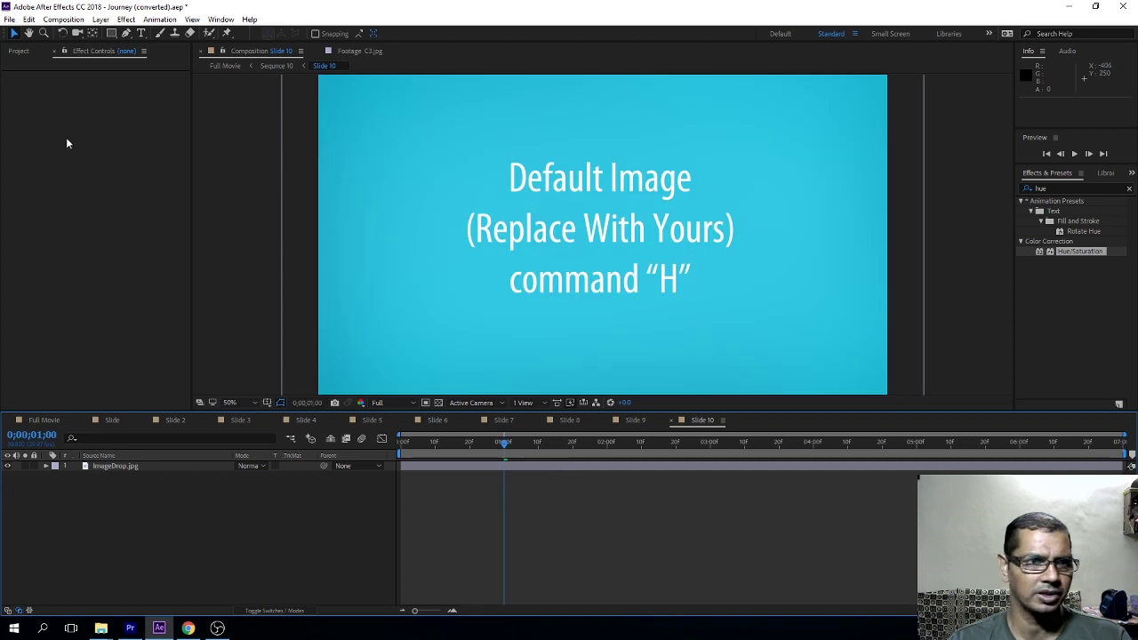
Step: Browse the project's couple and bride photos and settle on C4.jpg
{"action": "key", "text": "ctrl+0"}
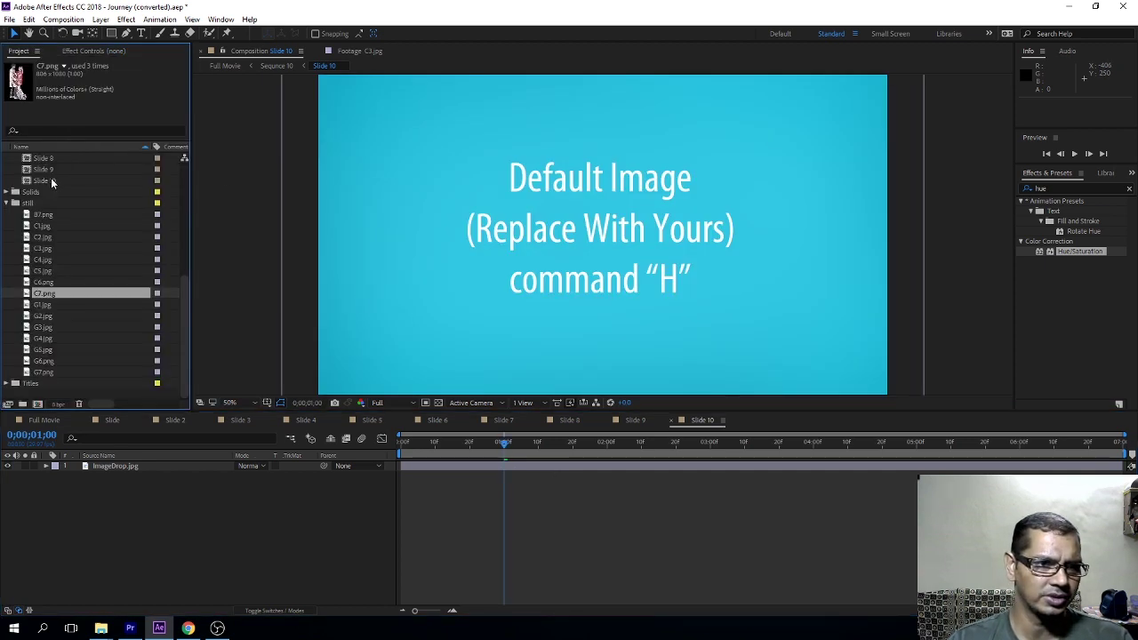
{"action": "left_click", "coordinate": [43, 260]}
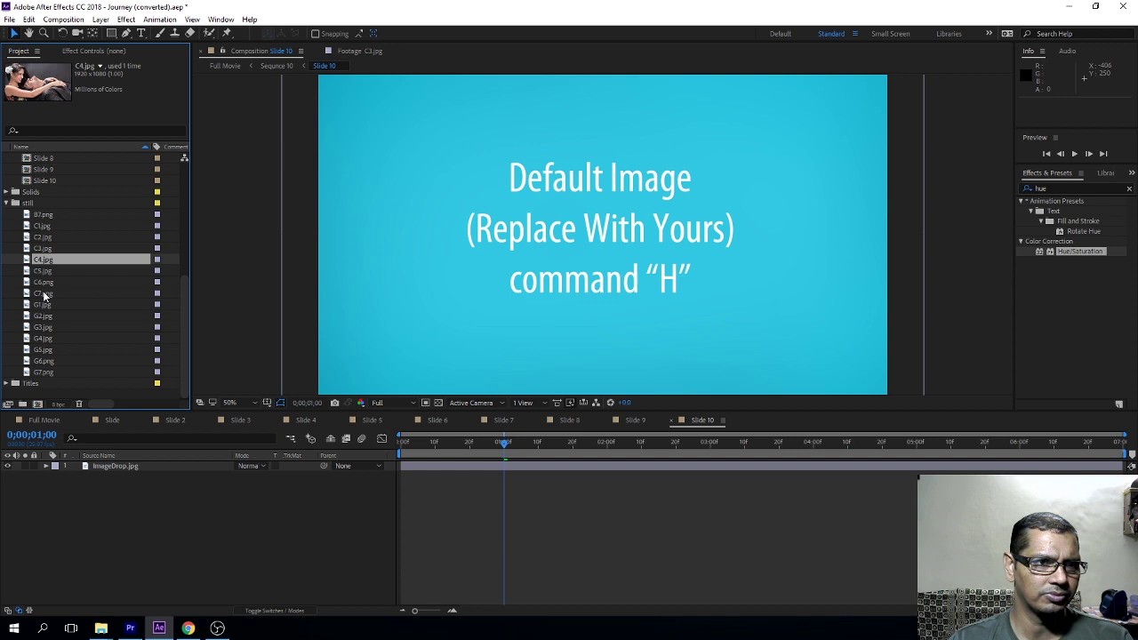
{"action": "left_click", "coordinate": [42, 294]}
{"action": "left_click", "coordinate": [43, 327]}
{"action": "left_click", "coordinate": [43, 350]}
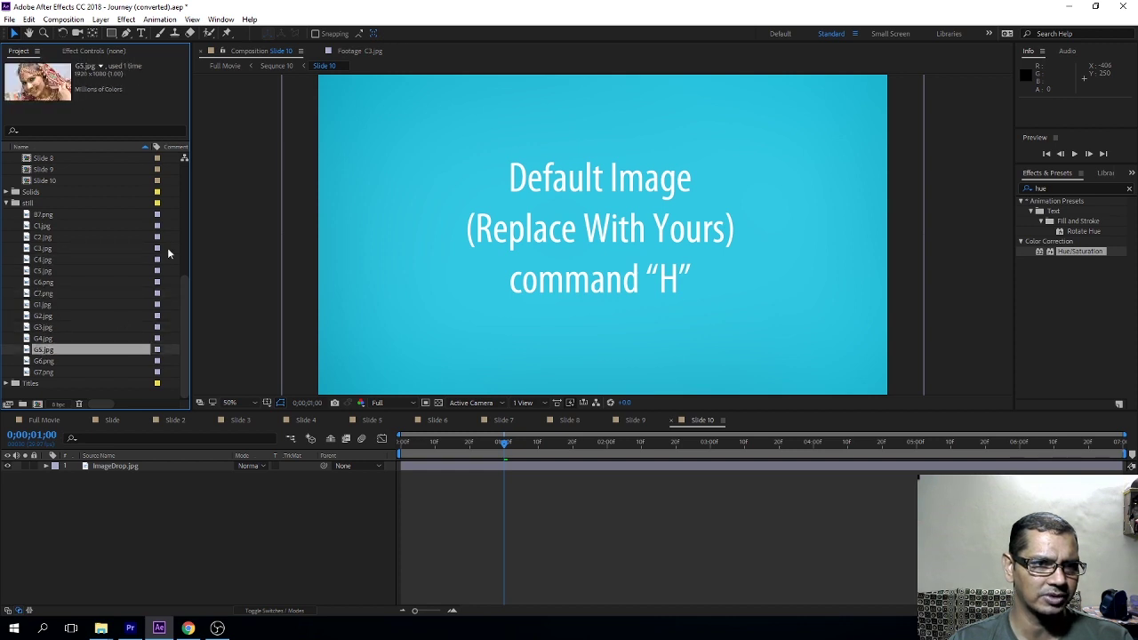
{"action": "left_click", "coordinate": [43, 361]}
{"action": "left_click", "coordinate": [42, 372]}
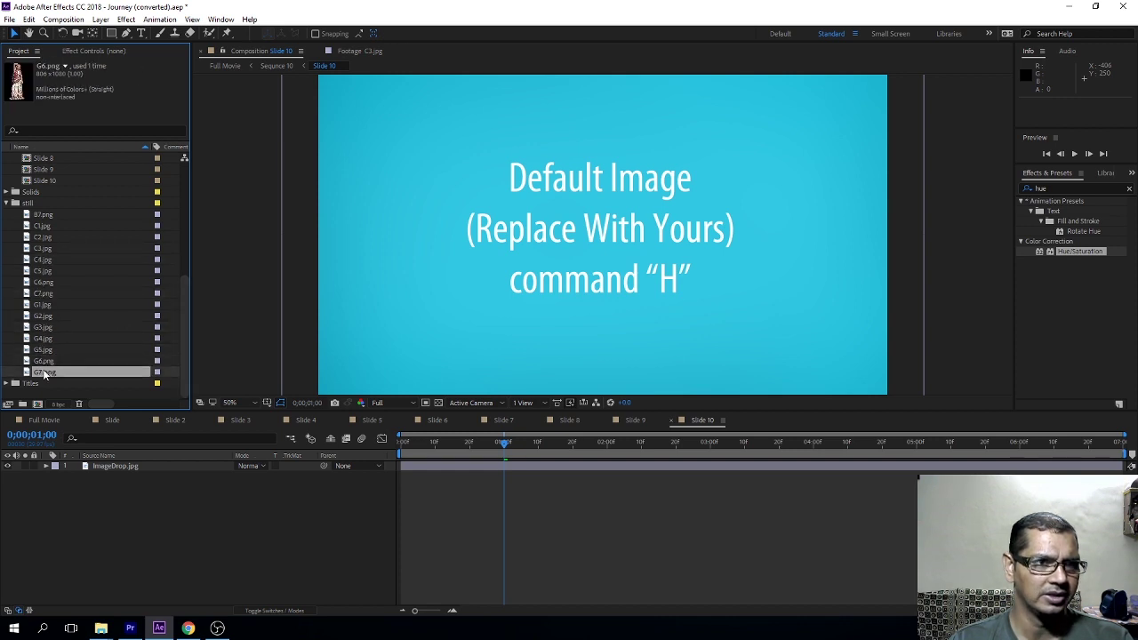
{"action": "left_click", "coordinate": [43, 237]}
{"action": "left_click", "coordinate": [41, 216]}
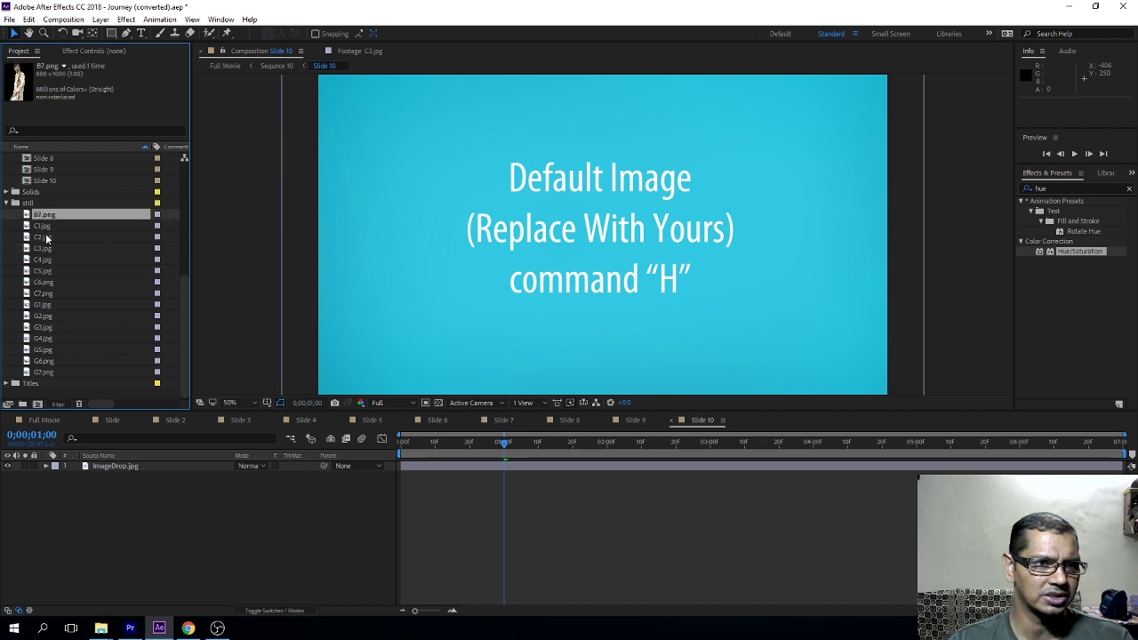
{"action": "left_click", "coordinate": [46, 238]}
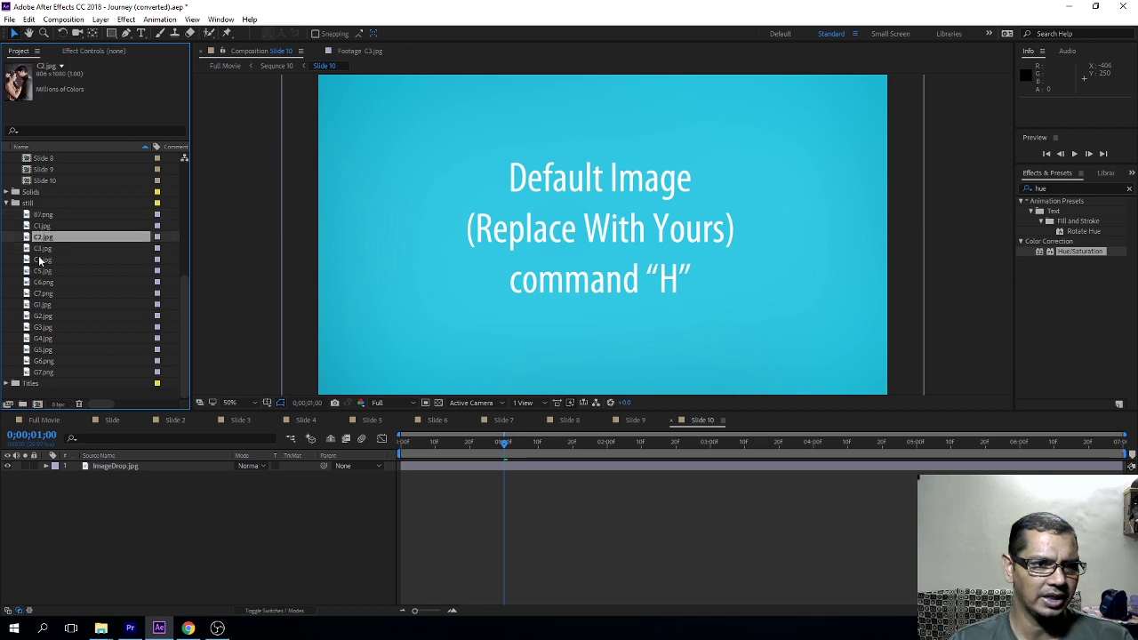
{"action": "left_click", "coordinate": [40, 260]}
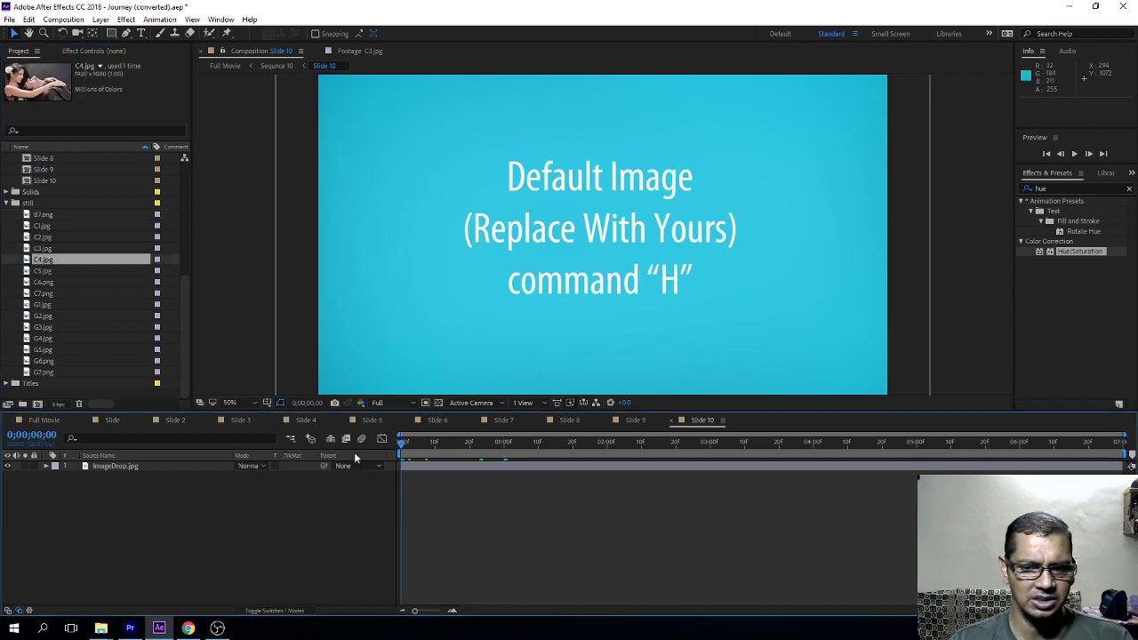
Step: Replace the ImageDrop.jpg placeholder with C4.jpg fitted to the frame
{"action": "left_click", "coordinate": [444, 469]}
{"action": "key", "text": "Home"}
{"action": "key", "text": "ctrl+alt+slash"}
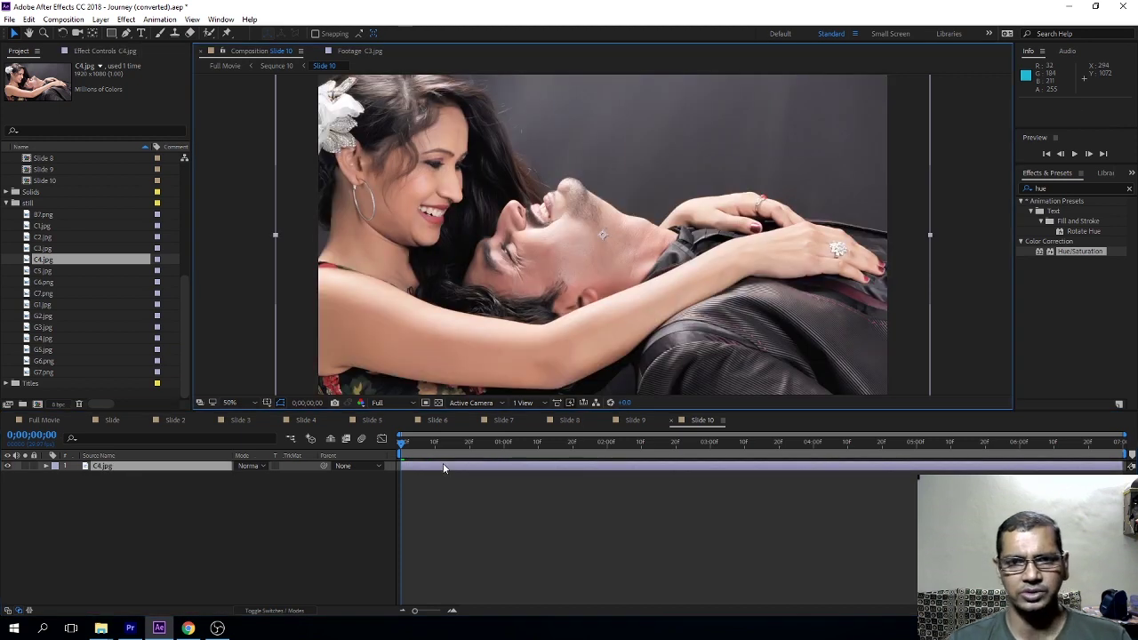
{"action": "key", "text": "ctrl+alt+f"}
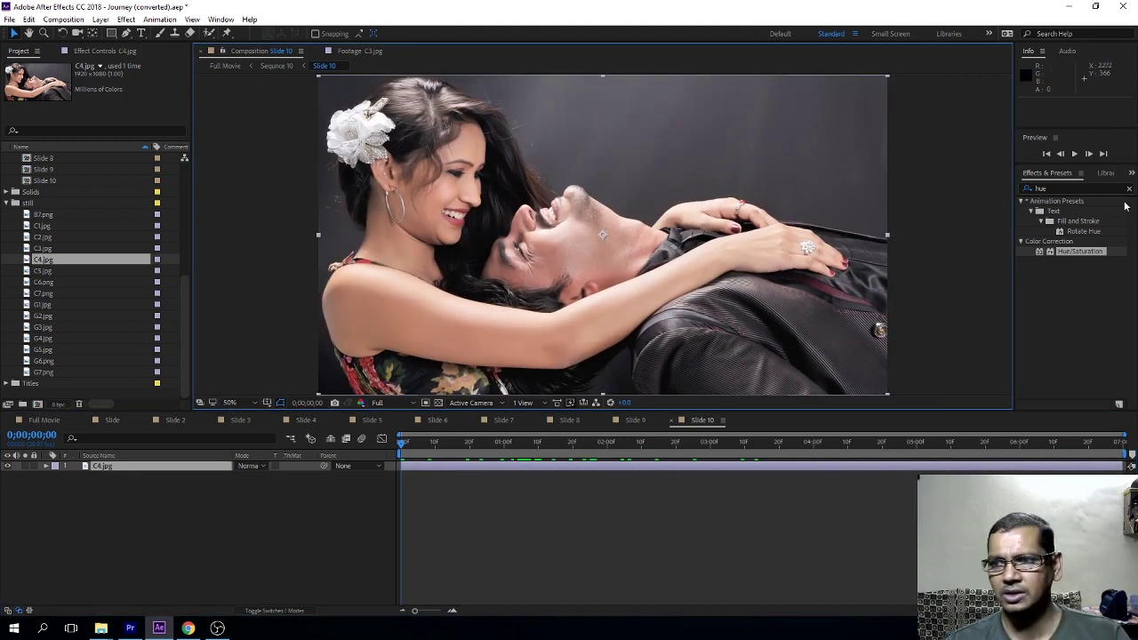
Step: Apply Brightness & Contrast to the C4.jpg photo and raise Brightness to 40
{"action": "left_click", "coordinate": [1050, 193]}
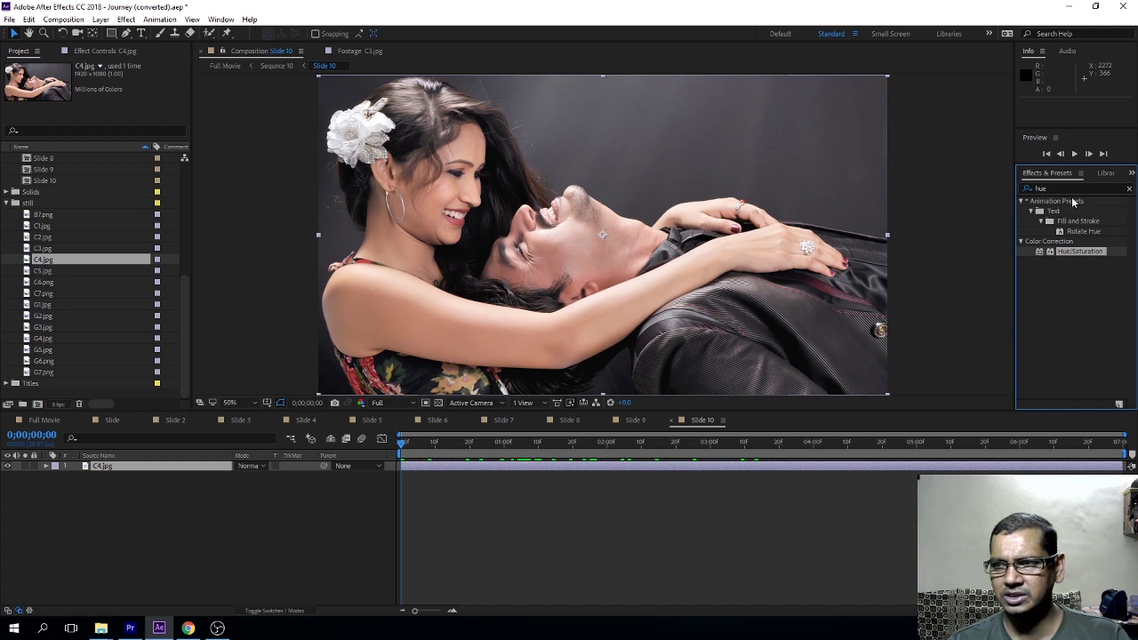
{"action": "key", "text": "ctrl+a"}
{"action": "type", "text": "b"}
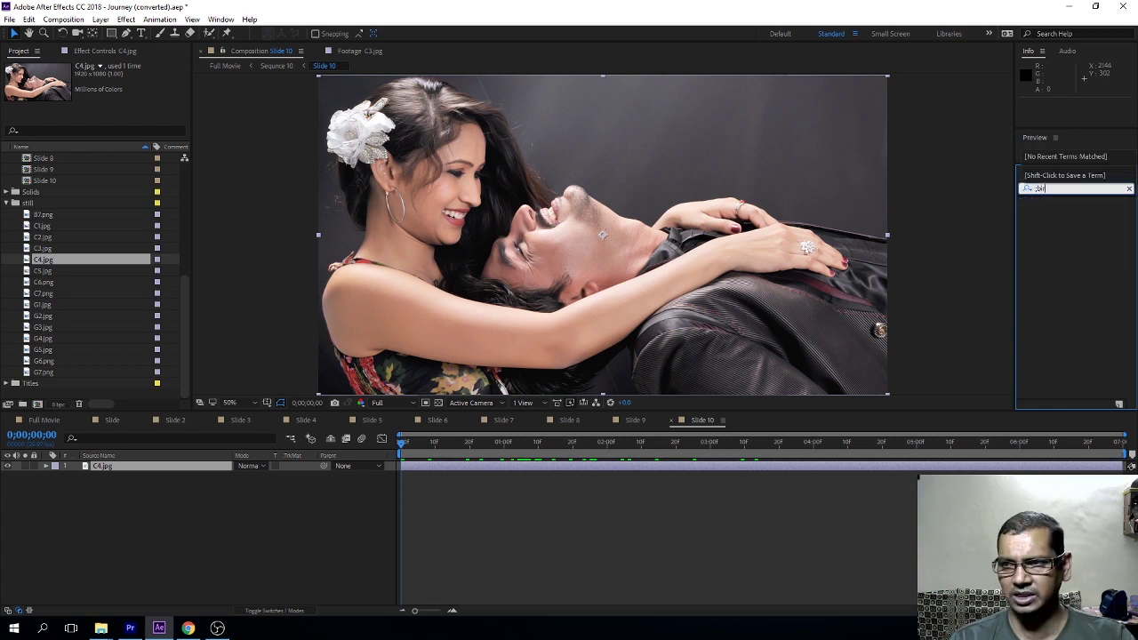
{"action": "key", "text": "BackSpace"}
{"action": "key", "text": "BackSpace"}
{"action": "type", "text": "bright"}
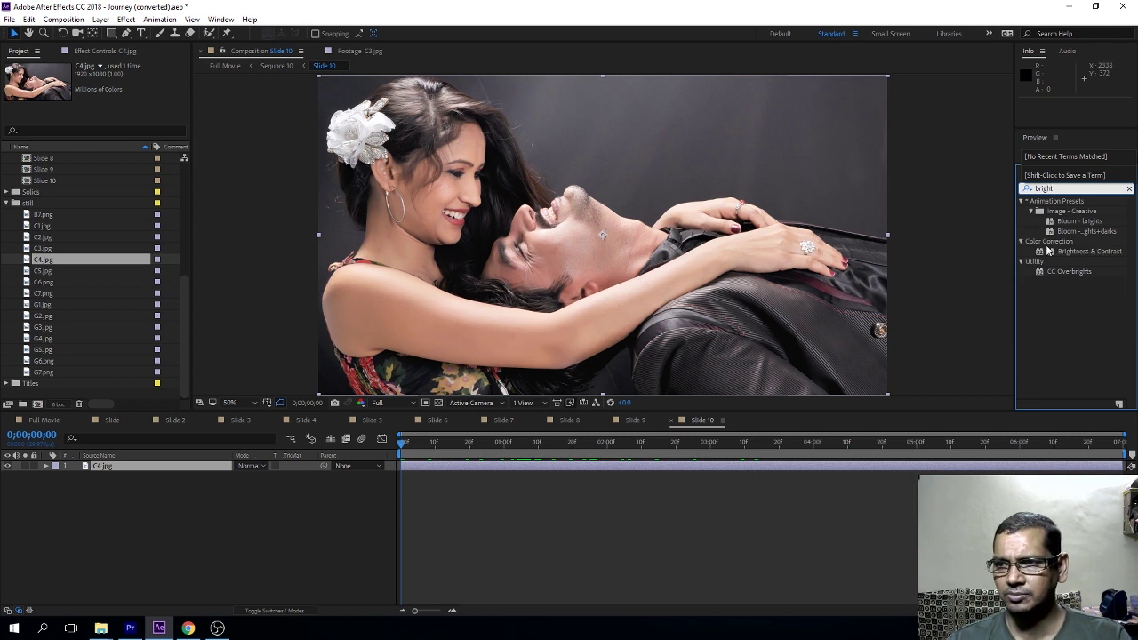
{"action": "left_click_drag", "start_coordinate": [1089, 251], "coordinate": [551, 212]}
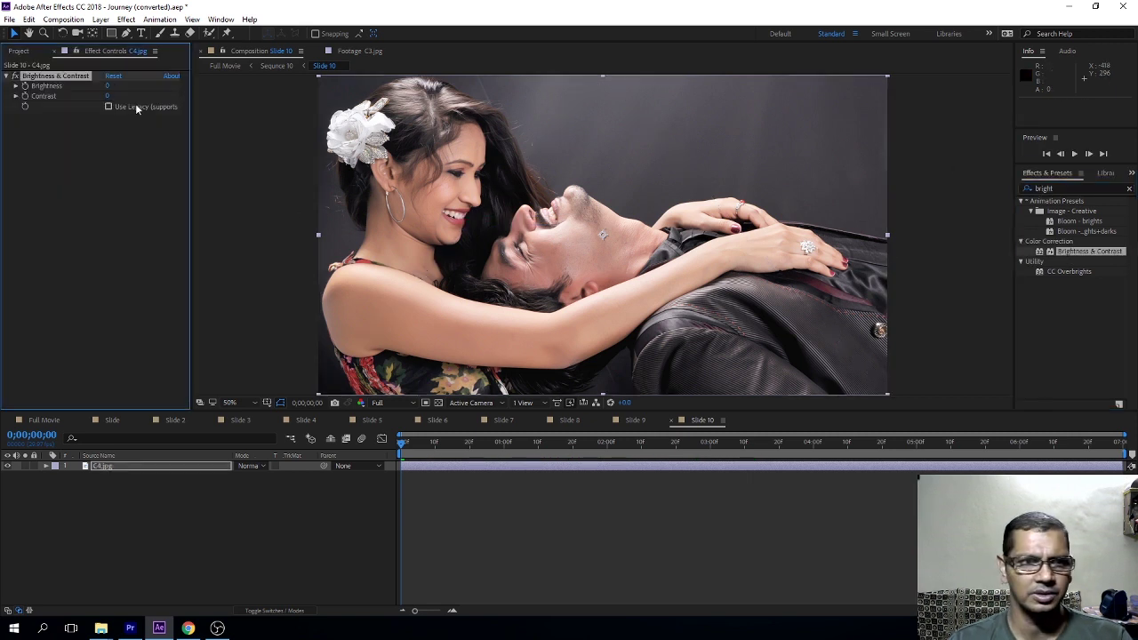
{"action": "mouse_move", "coordinate": [106, 85]}
{"action": "left_mouse_down"}
{"action": "mouse_move", "coordinate": [108, 114]}
{"action": "mouse_move", "coordinate": [126, 94]}
{"action": "mouse_move", "coordinate": [145, 96]}
{"action": "mouse_move", "coordinate": [120, 84]}
{"action": "left_mouse_up"}
{"action": "left_click", "coordinate": [196, 301]}
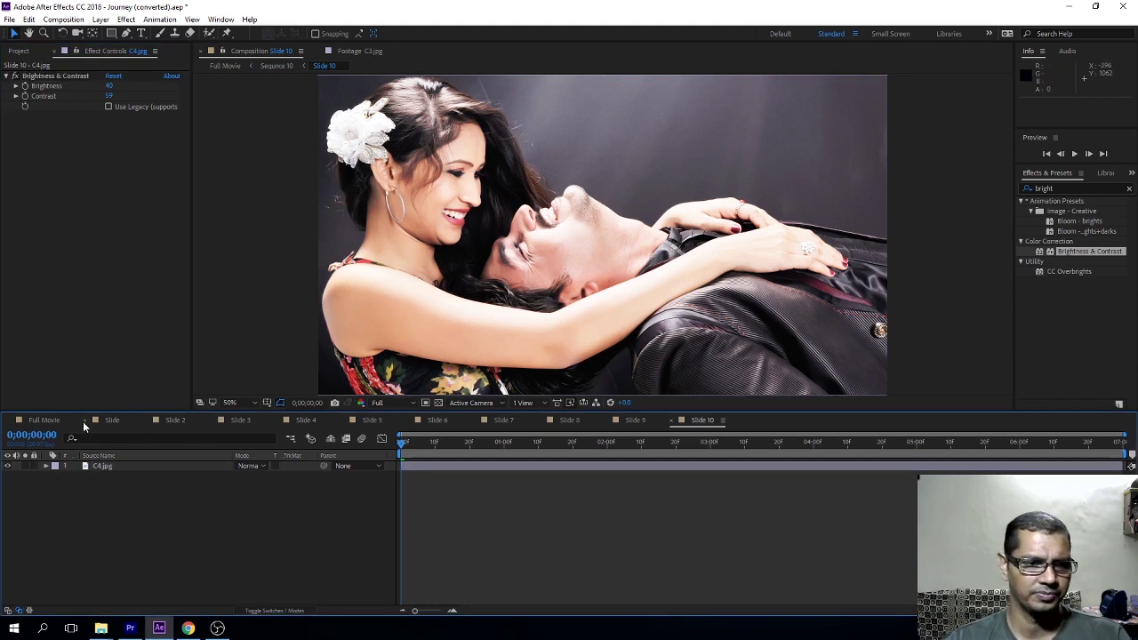
Step: Return to the Full Movie composition near its start and show the project item list
{"action": "left_click", "coordinate": [44, 421]}
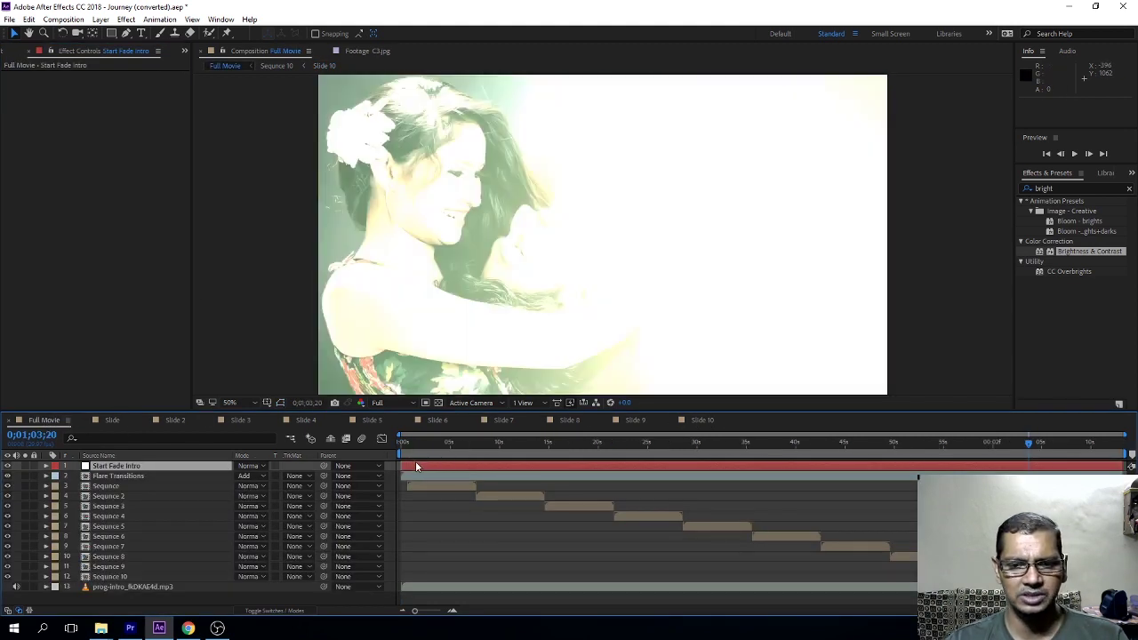
{"action": "left_click_drag", "start_coordinate": [449, 442], "coordinate": [419, 444]}
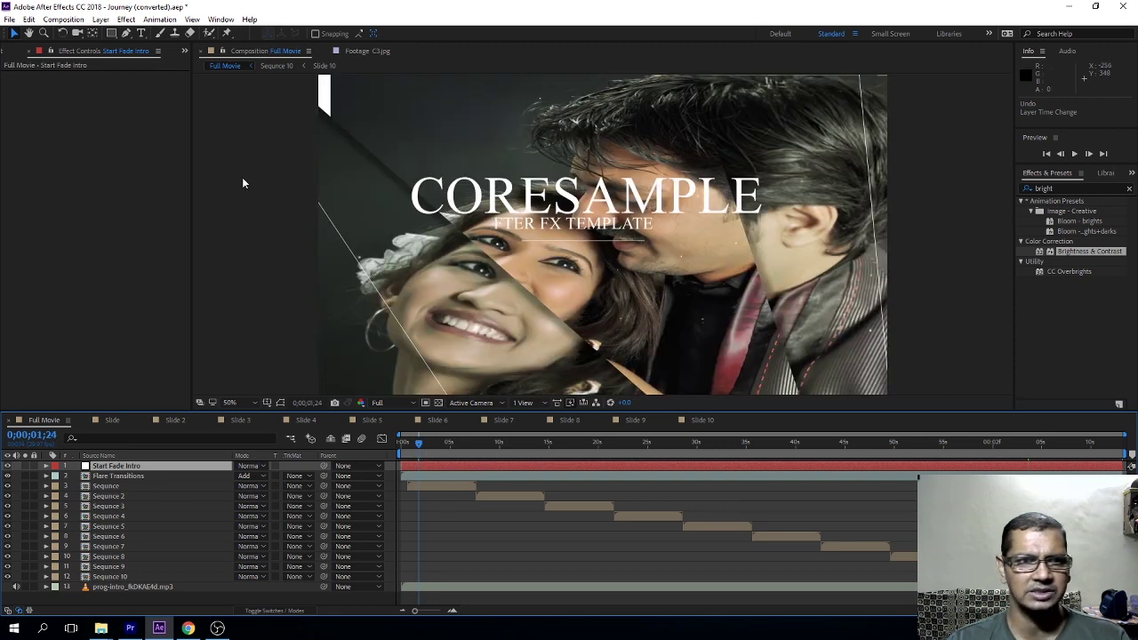
{"action": "left_click", "coordinate": [85, 55]}
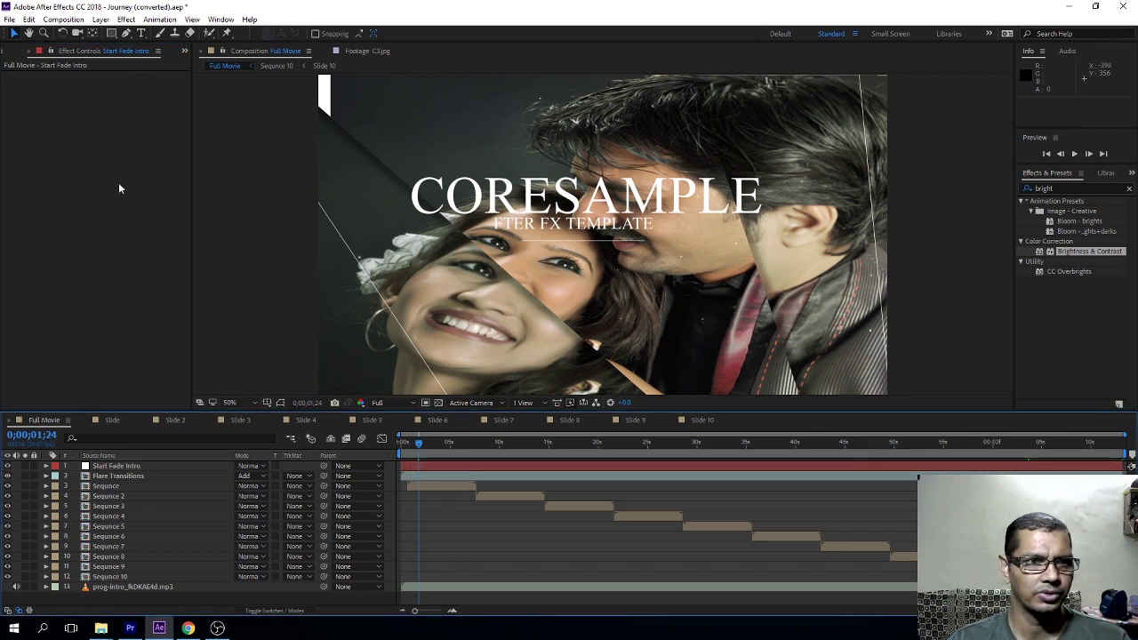
{"action": "key", "text": "ctrl+0"}
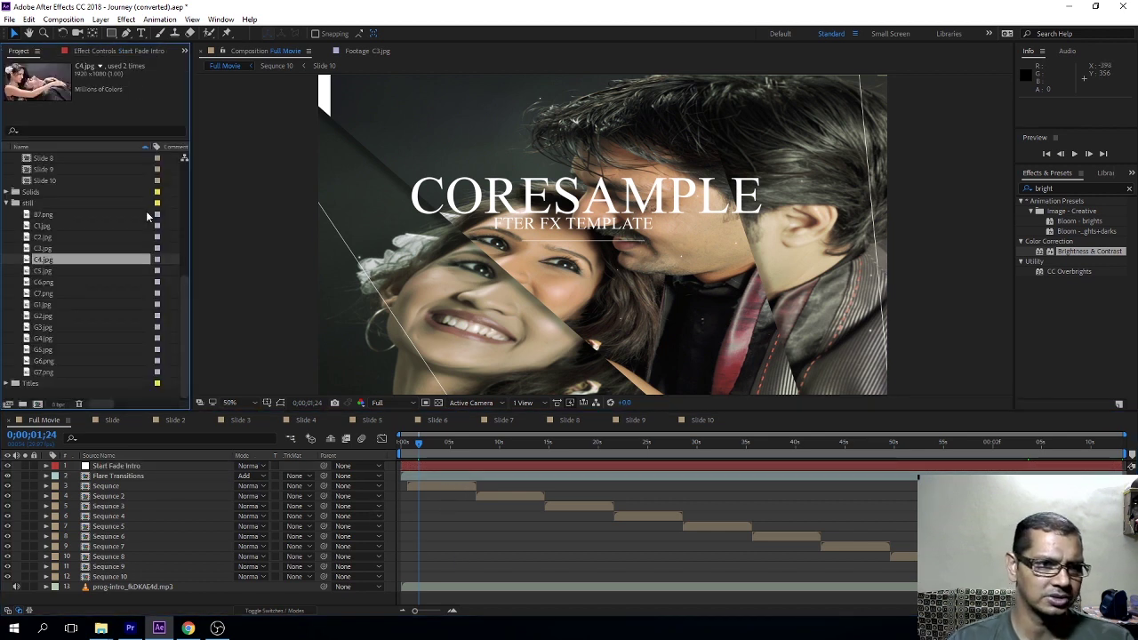
Step: Collapse the Slides and still folders, expand Titles, and open the Title composition
{"action": "left_click", "coordinate": [182, 216]}
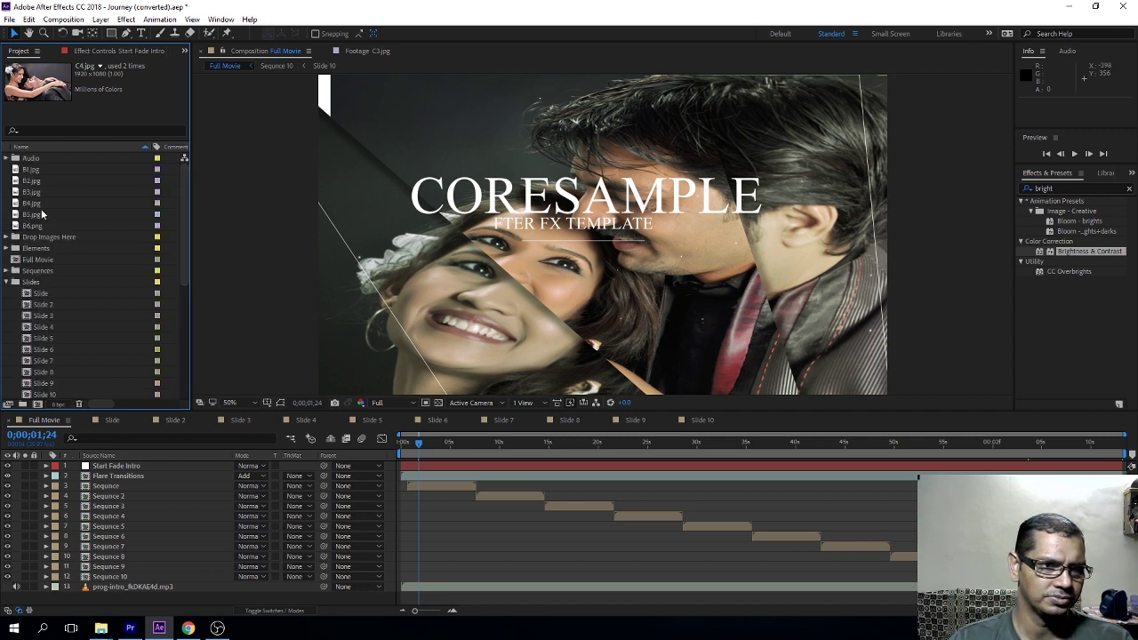
{"action": "left_click", "coordinate": [6, 283]}
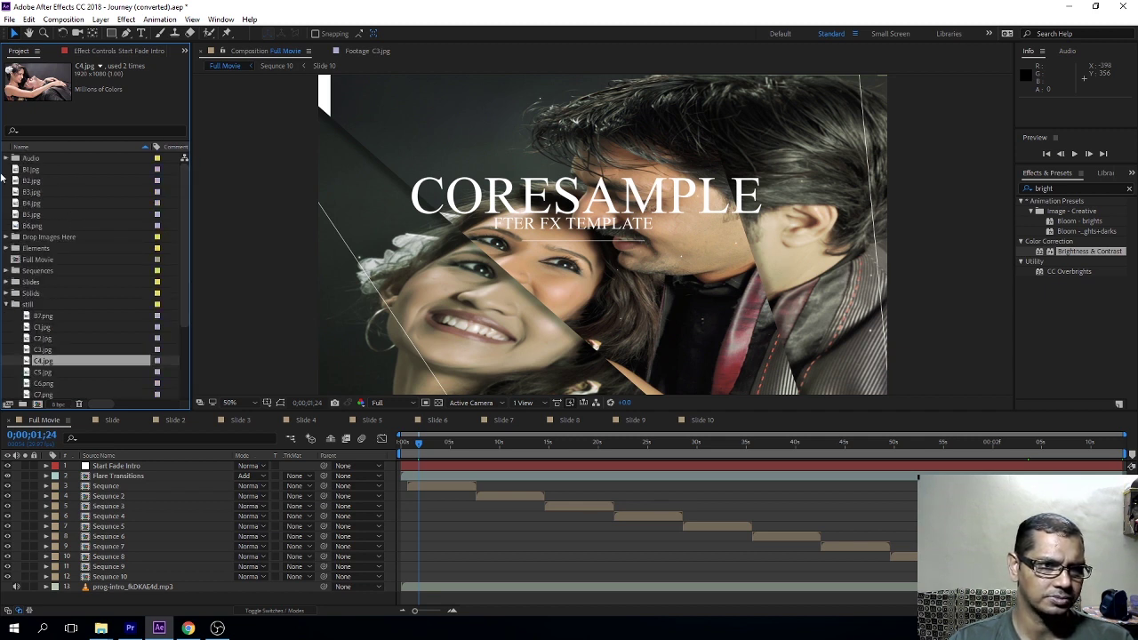
{"action": "left_click", "coordinate": [5, 305]}
{"action": "left_click", "coordinate": [7, 316]}
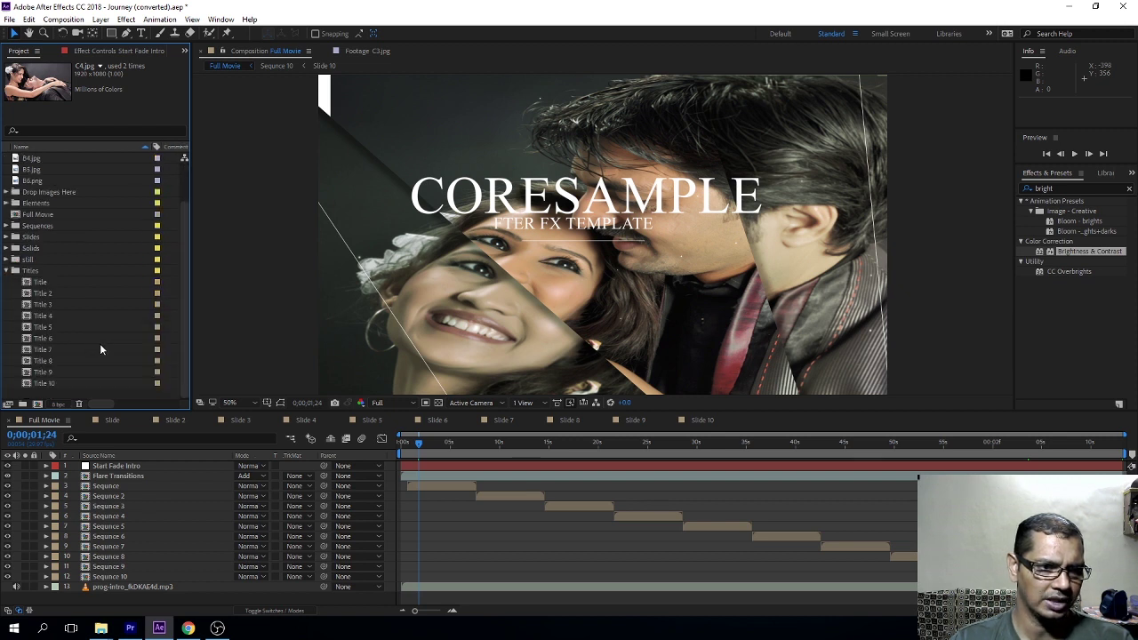
{"action": "left_click", "coordinate": [27, 283]}
{"action": "double_click", "coordinate": [28, 282]}
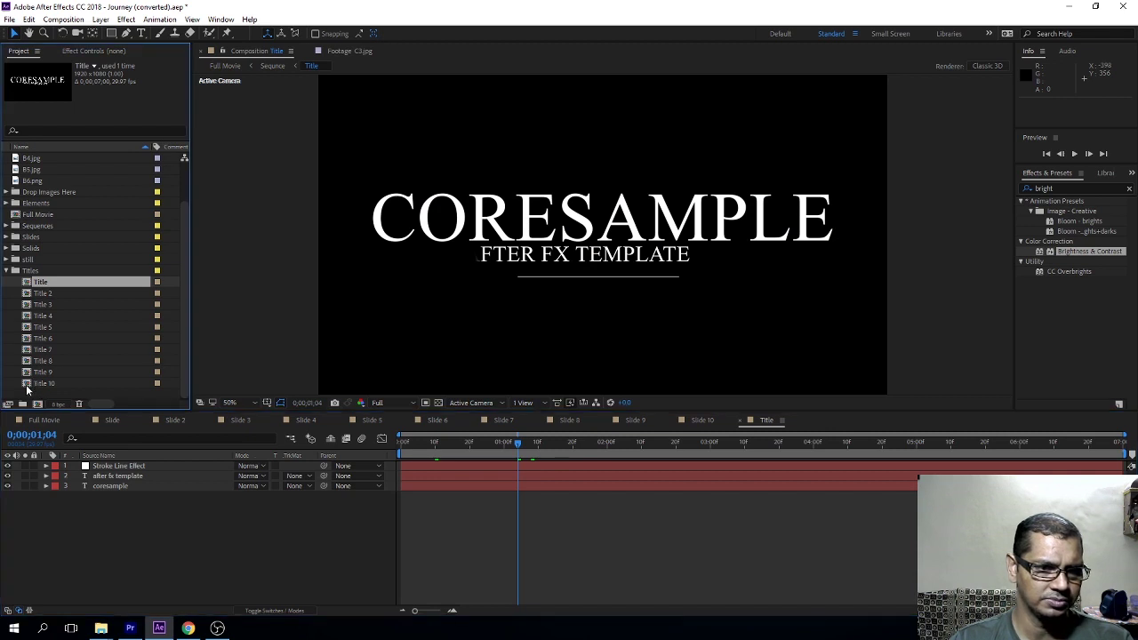
Step: Open all compositions Title through Title 10 and hide the 'the files' text layer
{"action": "left_click", "coordinate": [28, 384], "text": "shift"}
{"action": "double_click", "coordinate": [31, 283]}
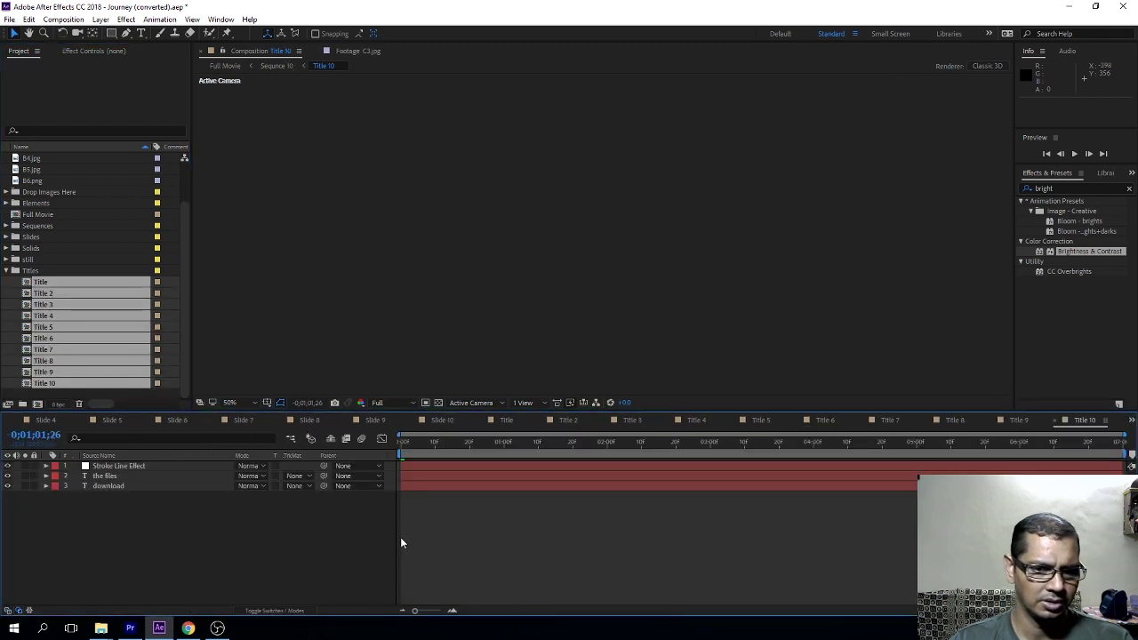
{"action": "left_click", "coordinate": [7, 475]}
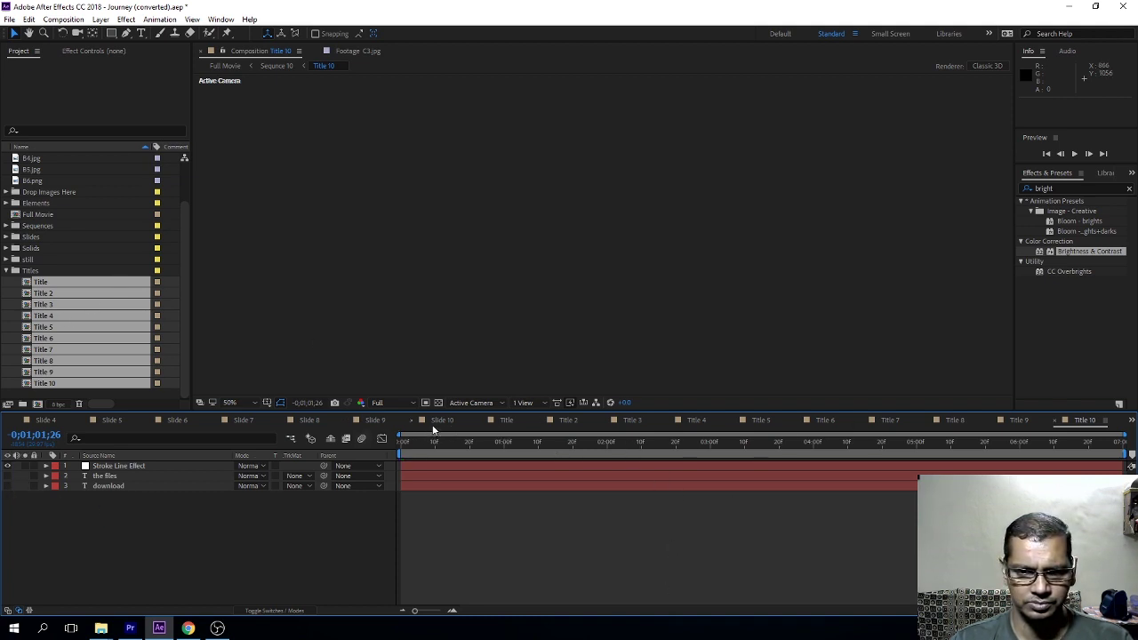
Step: Step through Title 2 to Title 10, hiding both text layers in Title 6, and preview Title 10
{"action": "left_click", "coordinate": [574, 427]}
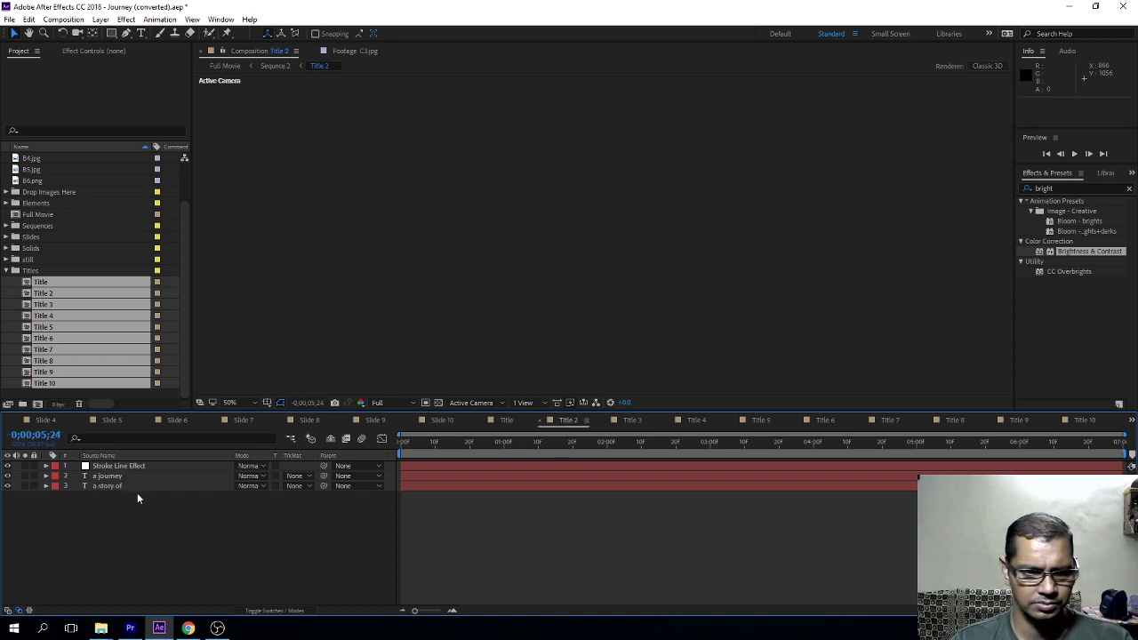
{"action": "left_click", "coordinate": [633, 428]}
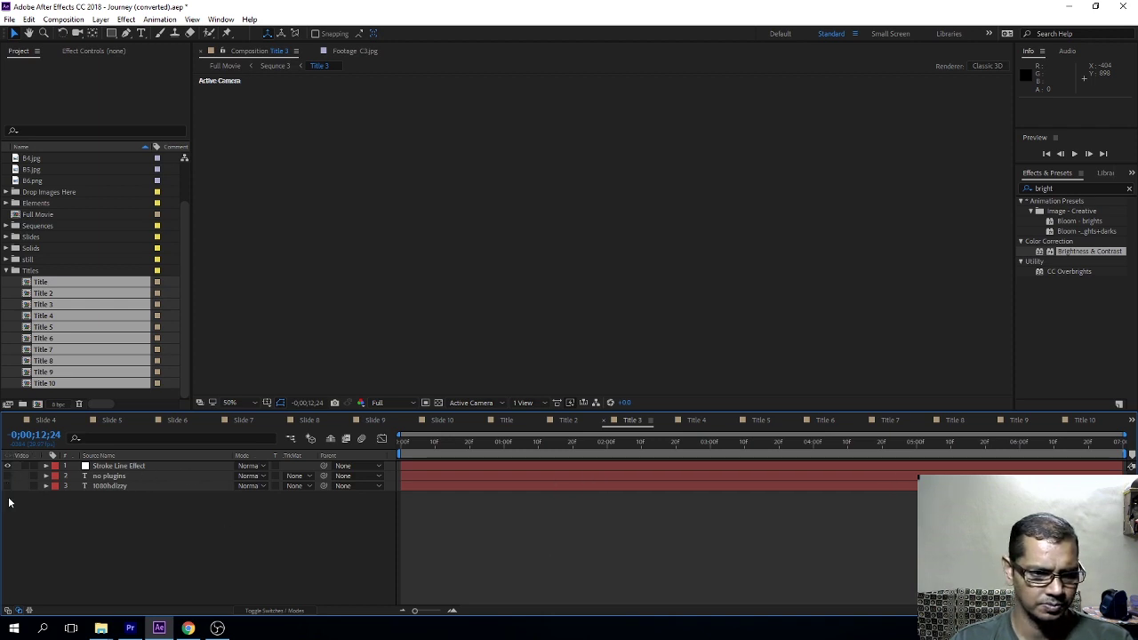
{"action": "left_click", "coordinate": [698, 421]}
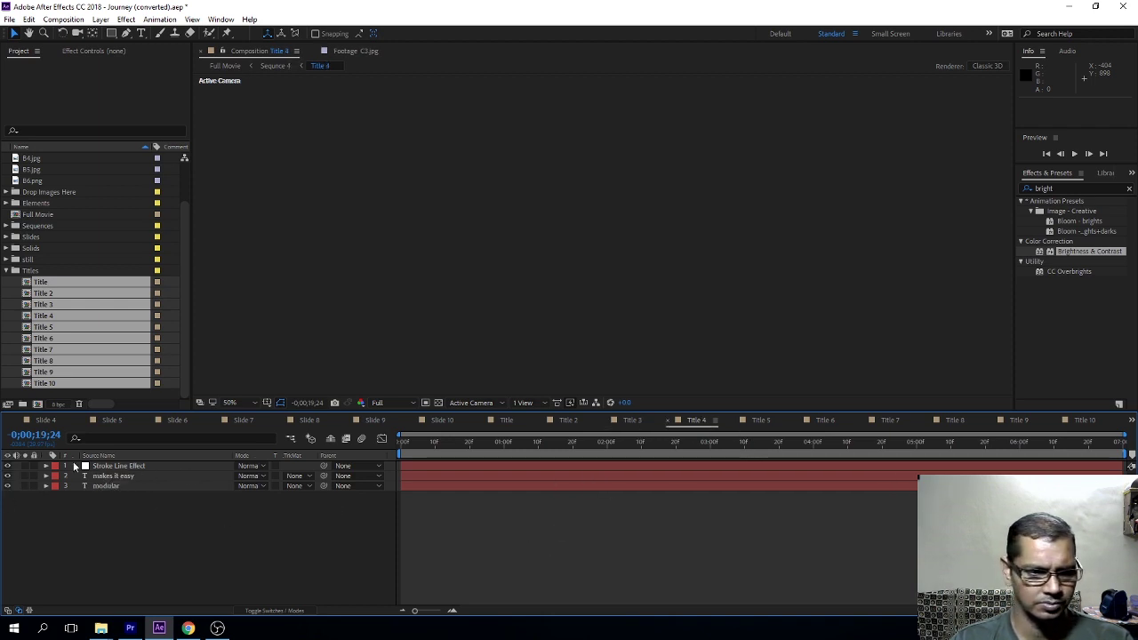
{"action": "left_click", "coordinate": [762, 421]}
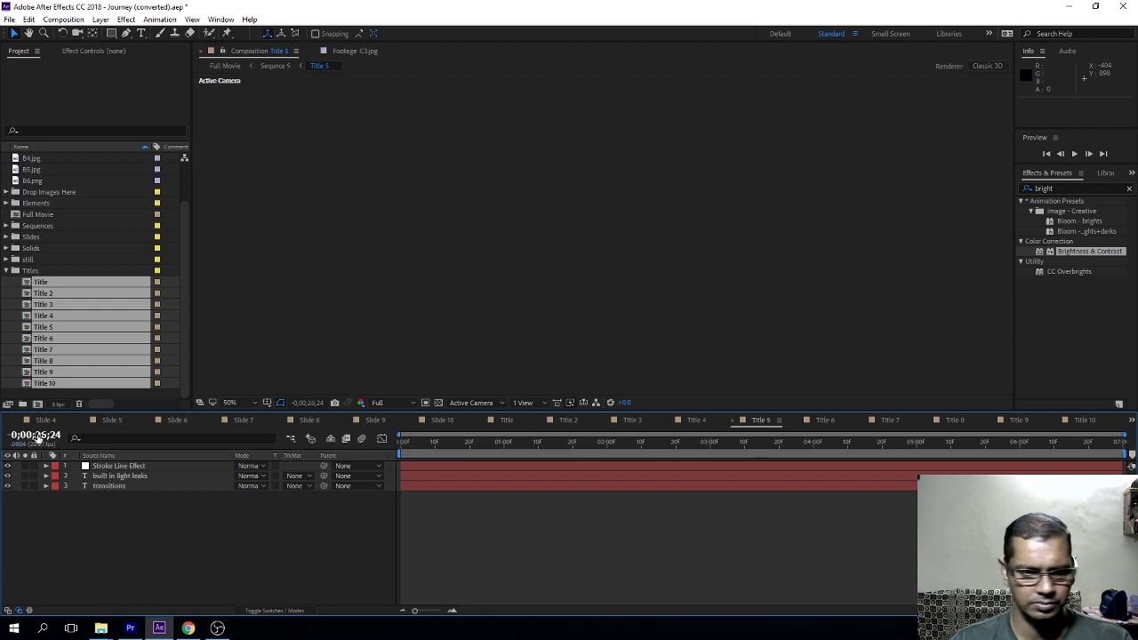
{"action": "left_click", "coordinate": [804, 422]}
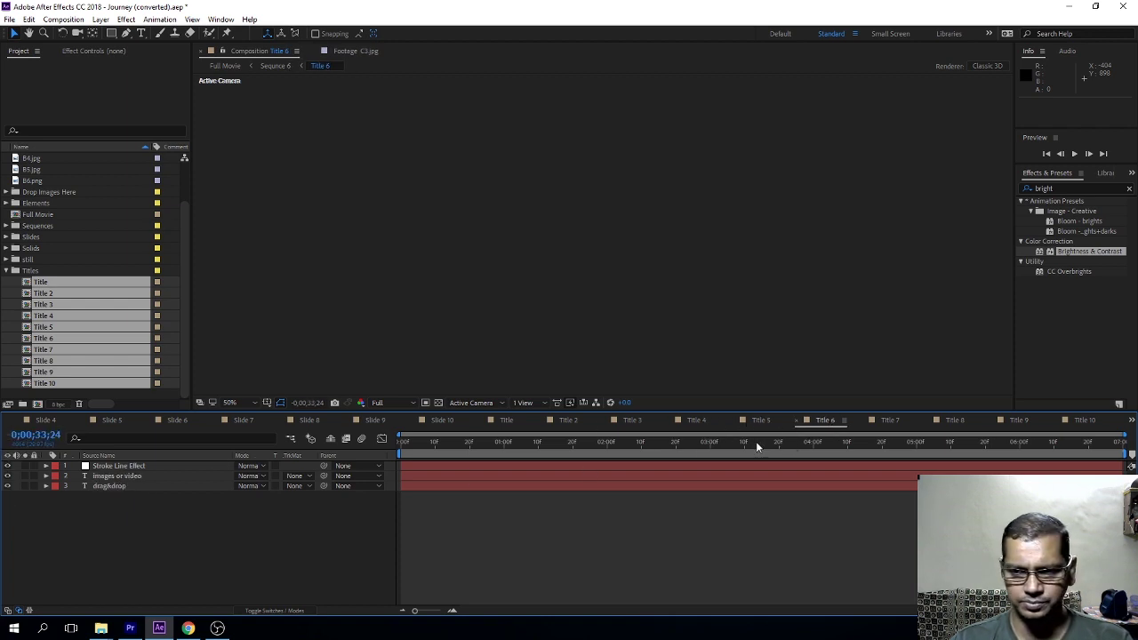
{"action": "mouse_move", "coordinate": [11, 477]}
{"action": "left_mouse_down"}
{"action": "mouse_move", "coordinate": [8, 501]}
{"action": "mouse_move", "coordinate": [8, 489]}
{"action": "left_mouse_up"}
{"action": "left_click", "coordinate": [892, 421]}
{"action": "left_click", "coordinate": [944, 424]}
{"action": "left_click", "coordinate": [1021, 419]}
{"action": "left_click", "coordinate": [1086, 424]}
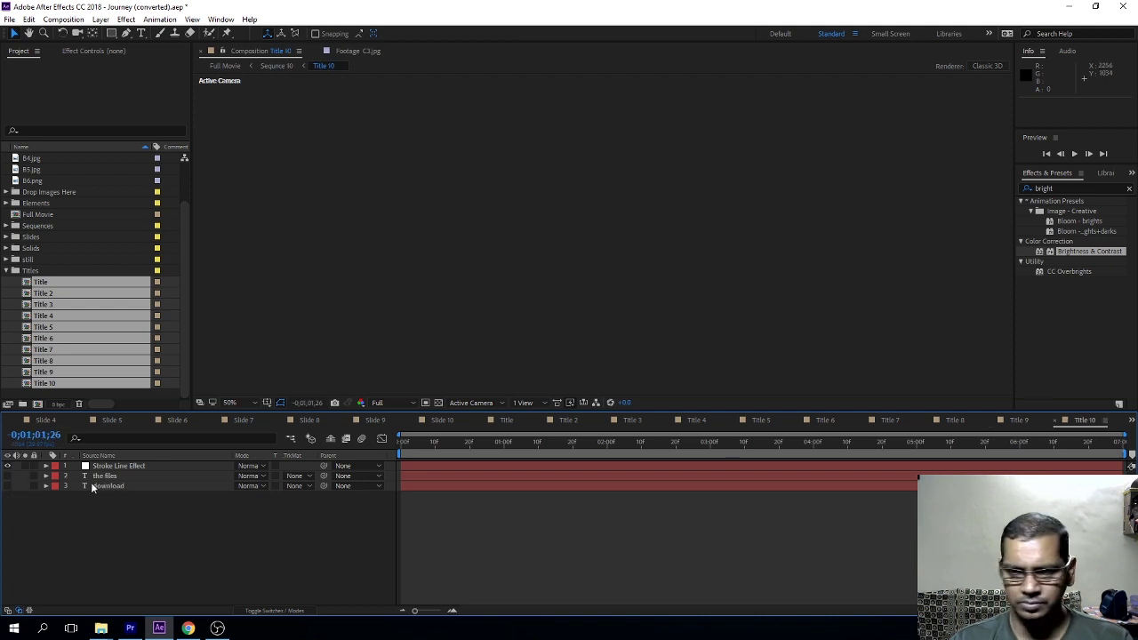
{"action": "key", "text": "space"}
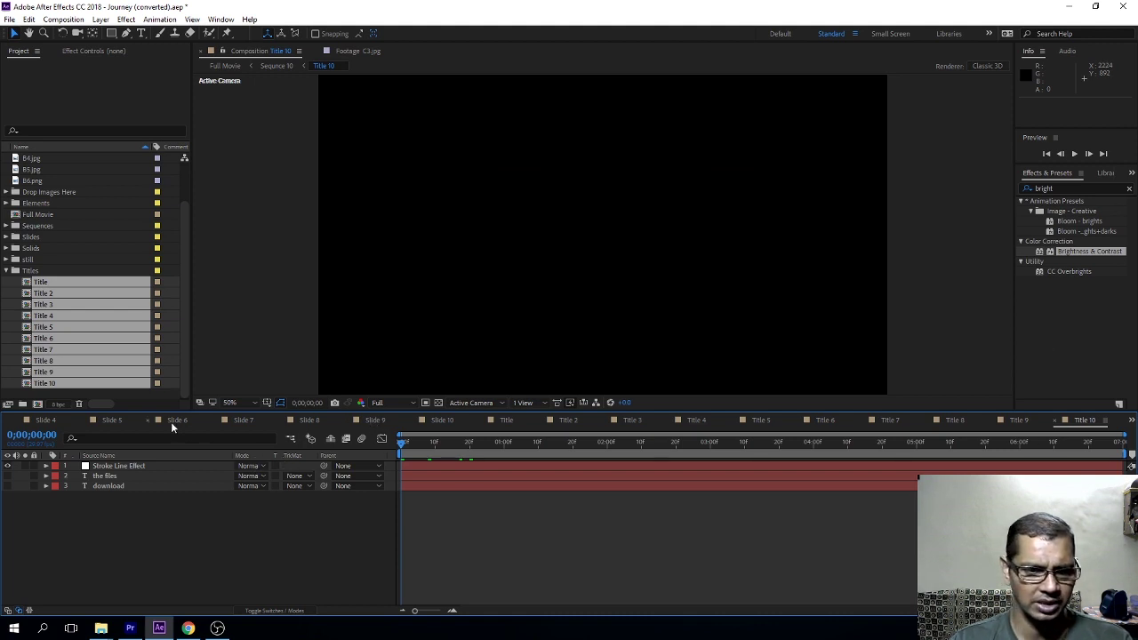
Step: Close the Slide 4, 5, 6 and other extra composition tabs
{"action": "left_click", "coordinate": [147, 419]}
{"action": "left_click", "coordinate": [140, 420]}
{"action": "left_click", "coordinate": [139, 420]}
{"action": "left_click", "coordinate": [139, 420]}
{"action": "left_click", "coordinate": [140, 420]}
{"action": "left_click", "coordinate": [144, 420]}
{"action": "triple_click", "coordinate": [144, 420]}
{"action": "double_click", "coordinate": [144, 420]}
{"action": "double_click", "coordinate": [144, 419]}
Step: Close the Title 5 tab, reopen the Title compositions and scrub Title 10's stroke line animation
{"action": "left_click", "coordinate": [144, 420]}
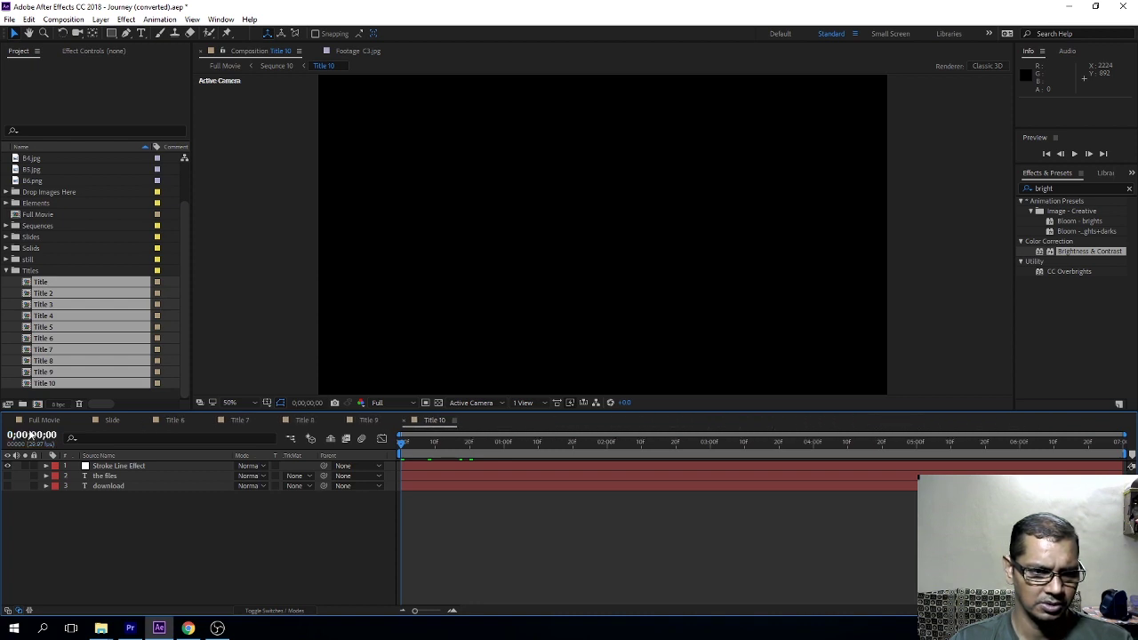
{"action": "left_click_drag", "start_coordinate": [422, 444], "coordinate": [451, 445]}
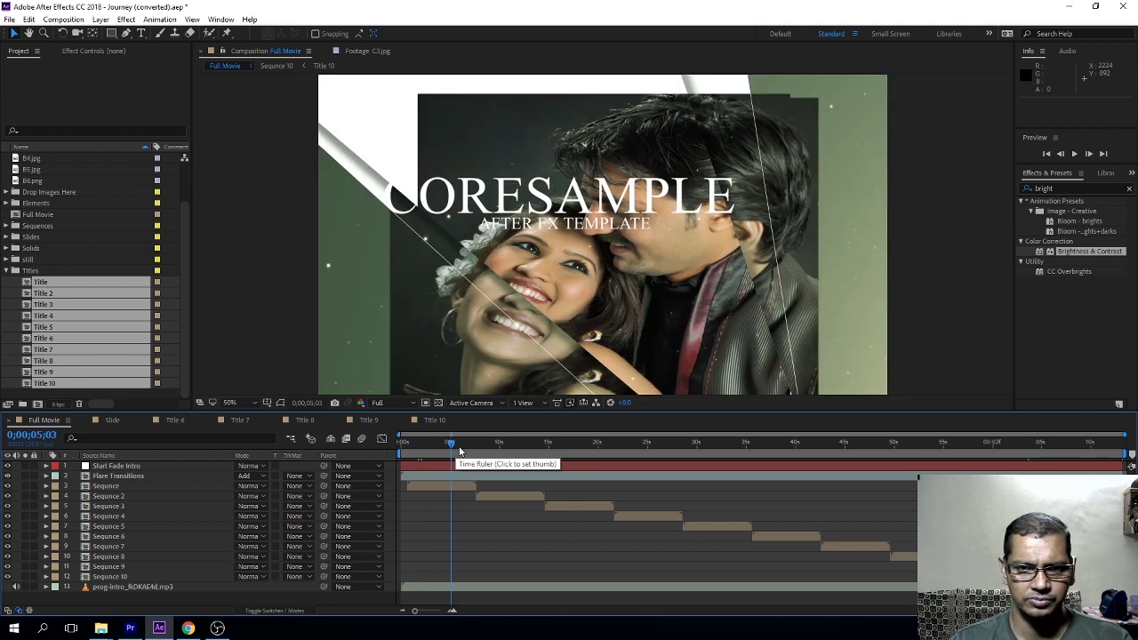
{"action": "left_click", "coordinate": [456, 442]}
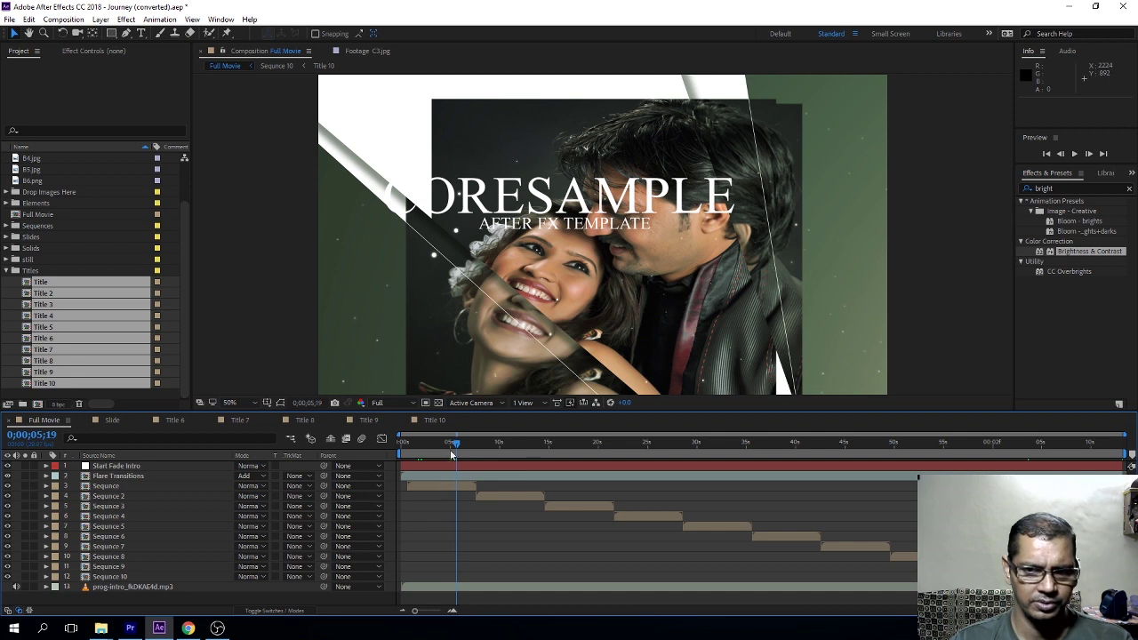
{"action": "double_click", "coordinate": [27, 287]}
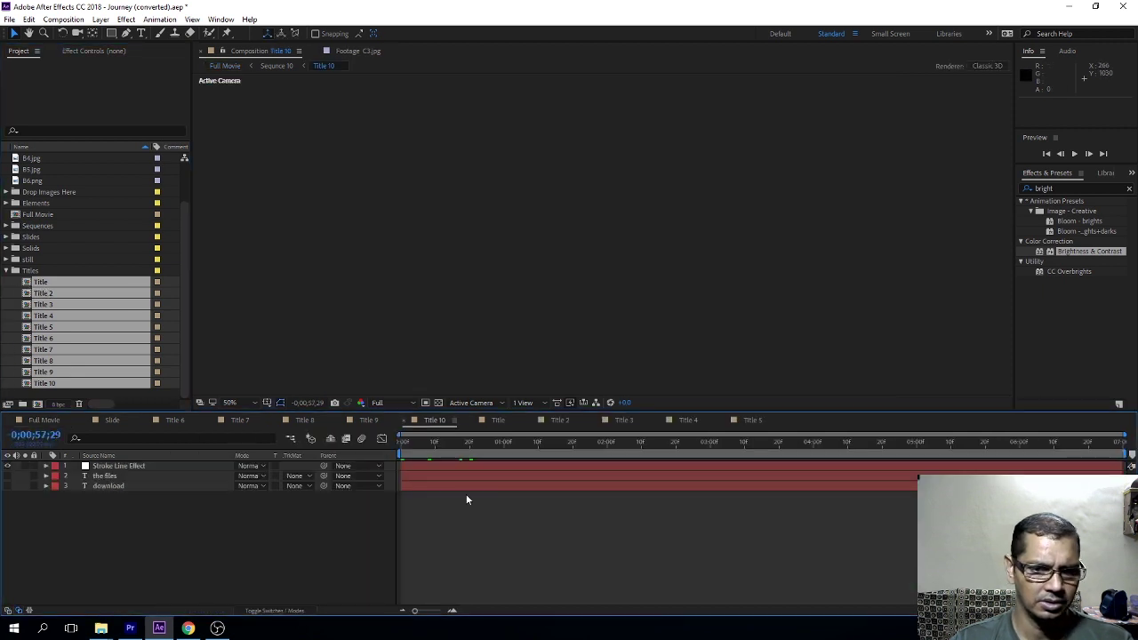
{"action": "left_click_drag", "start_coordinate": [406, 469], "coordinate": [716, 454]}
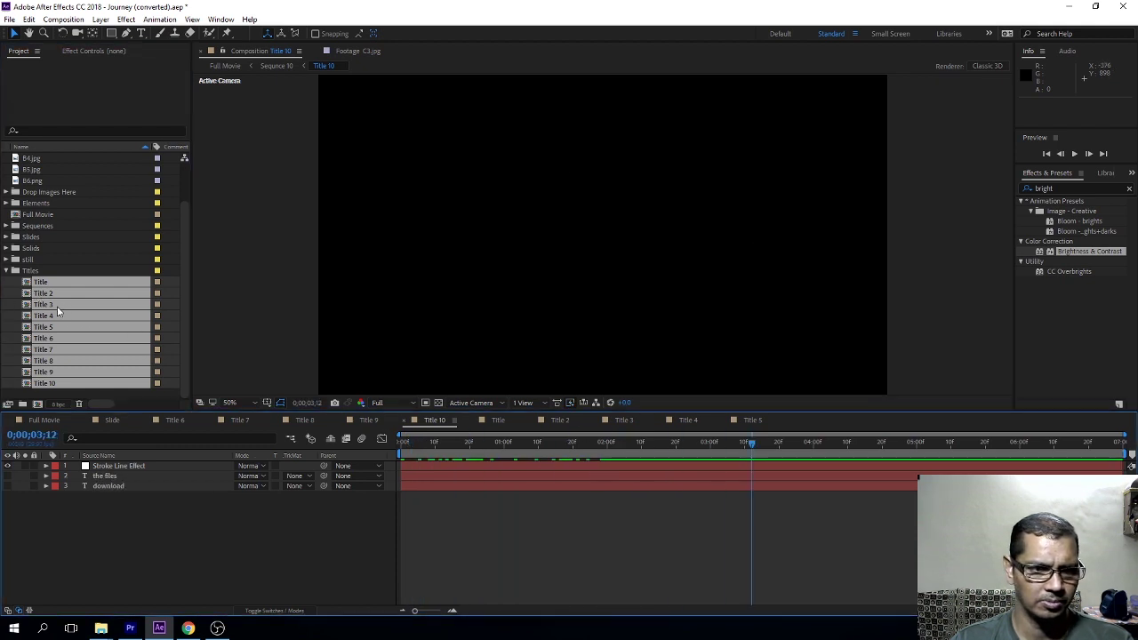
{"action": "left_click_drag", "start_coordinate": [457, 457], "coordinate": [562, 462]}
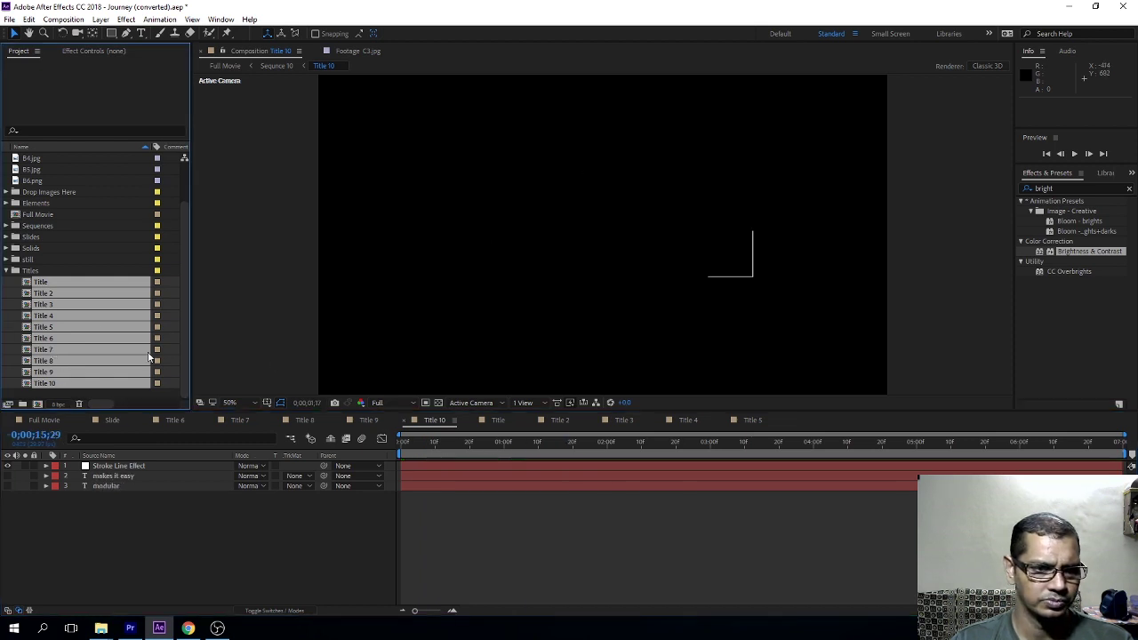
{"action": "left_click_drag", "start_coordinate": [507, 442], "coordinate": [586, 442]}
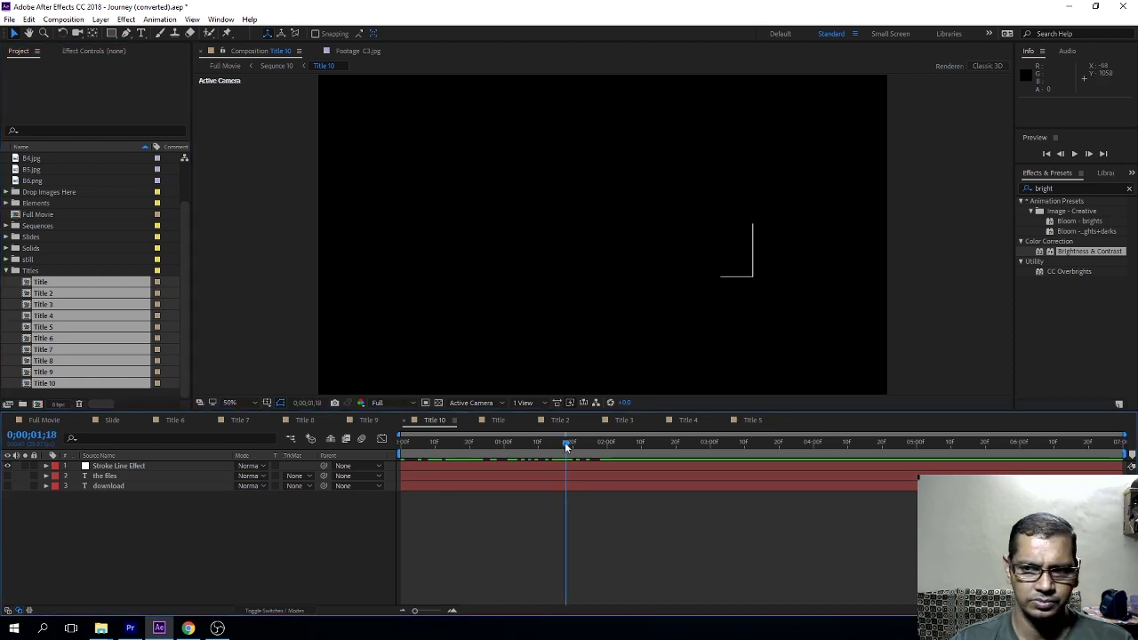
Step: Collapse the Titles folder, then preview and scrub the Full Movie composition
{"action": "left_click", "coordinate": [7, 271]}
{"action": "left_click", "coordinate": [45, 420]}
{"action": "key", "text": "space"}
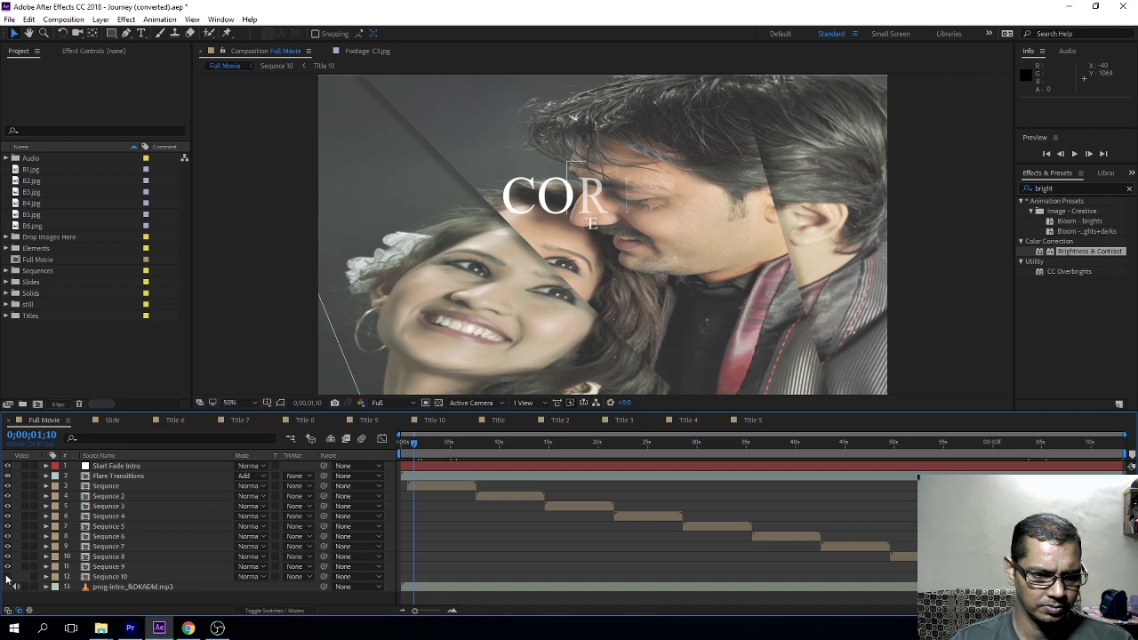
{"action": "left_click_drag", "start_coordinate": [432, 445], "coordinate": [498, 451]}
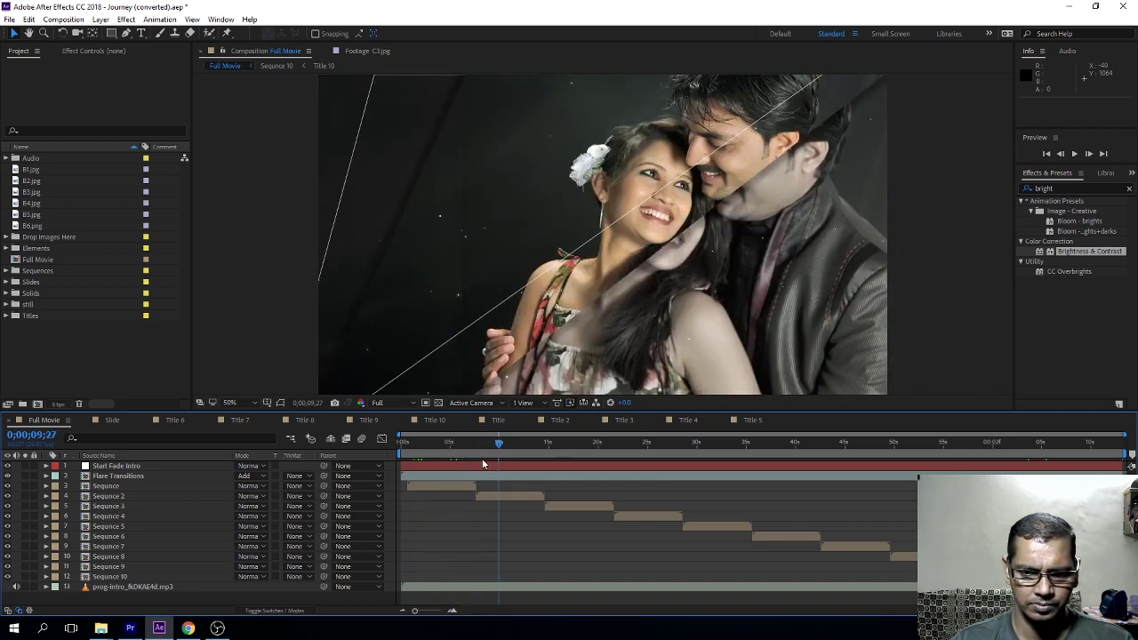
{"action": "left_click", "coordinate": [484, 464]}
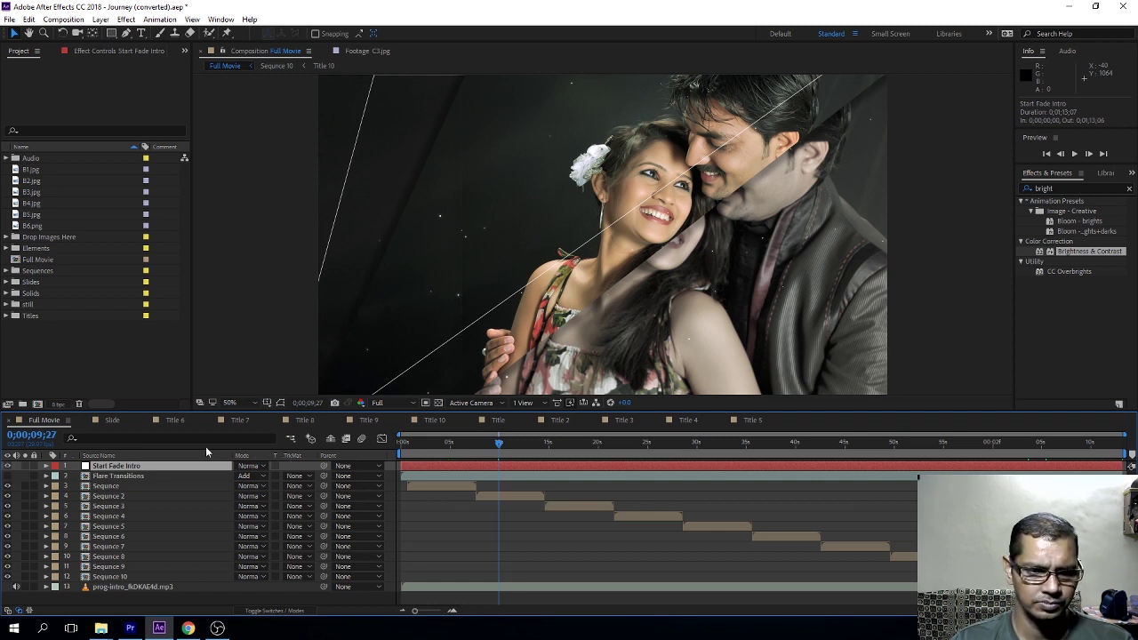
{"action": "mouse_move", "coordinate": [453, 442]}
{"action": "left_mouse_down"}
{"action": "mouse_move", "coordinate": [387, 449]}
{"action": "mouse_move", "coordinate": [422, 445]}
{"action": "left_mouse_up"}
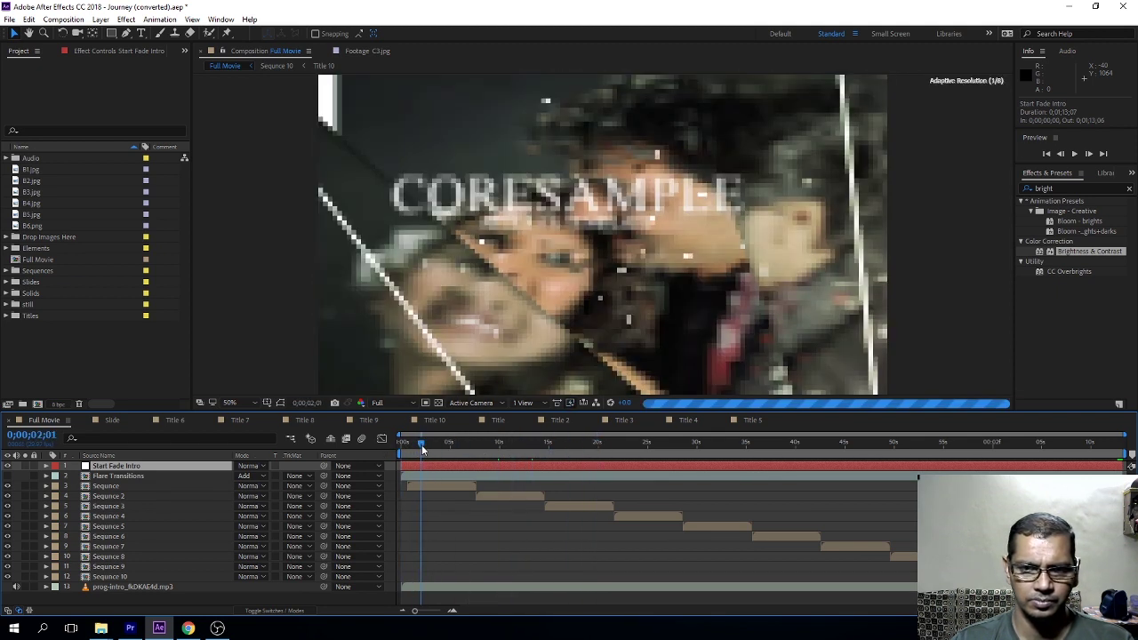
Step: Advance a few frames and open the first Sequence precomp from Full Movie
{"action": "left_click", "coordinate": [591, 216]}
{"action": "key", "text": "Page_Down"}
{"action": "key", "text": "Page_Down"}
{"action": "key", "text": "Page_Down"}
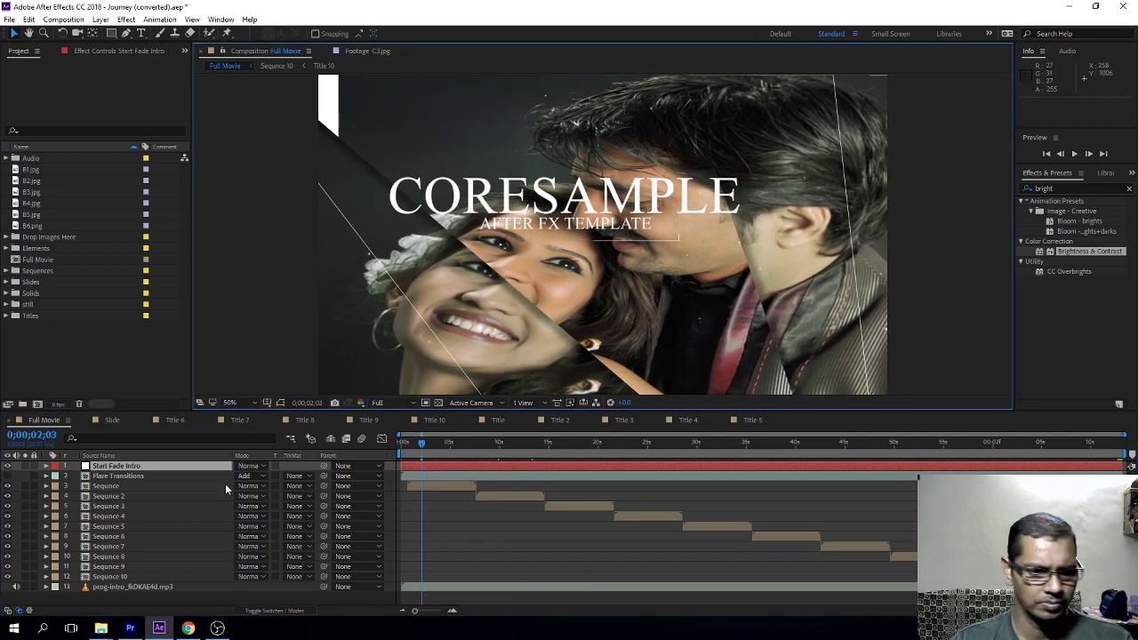
{"action": "left_click", "coordinate": [9, 478]}
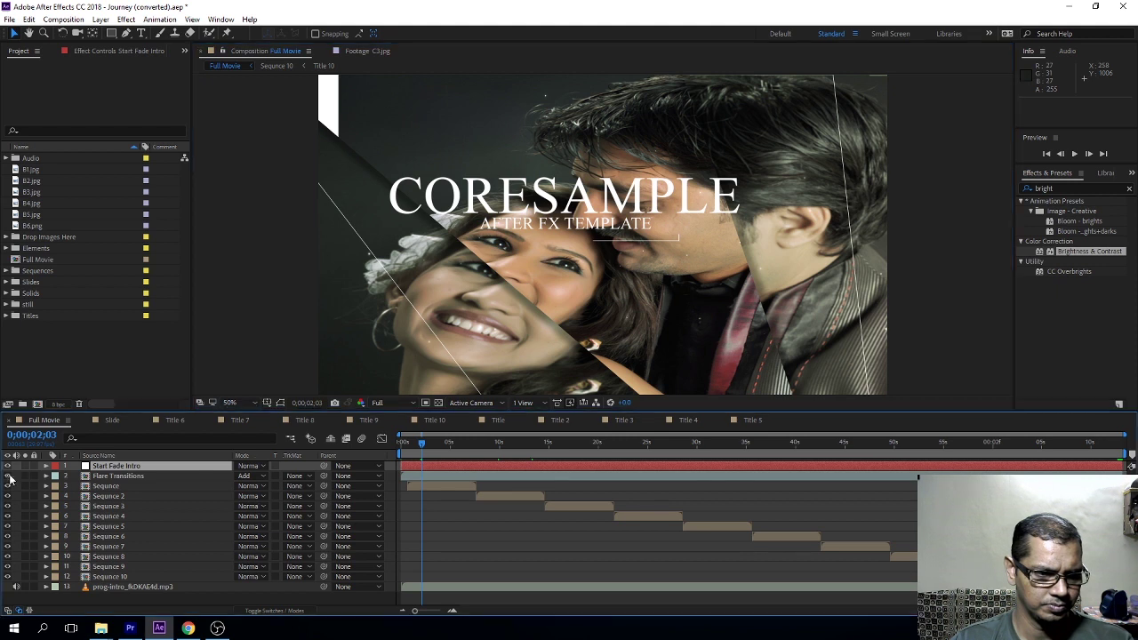
{"action": "double_click", "coordinate": [430, 487]}
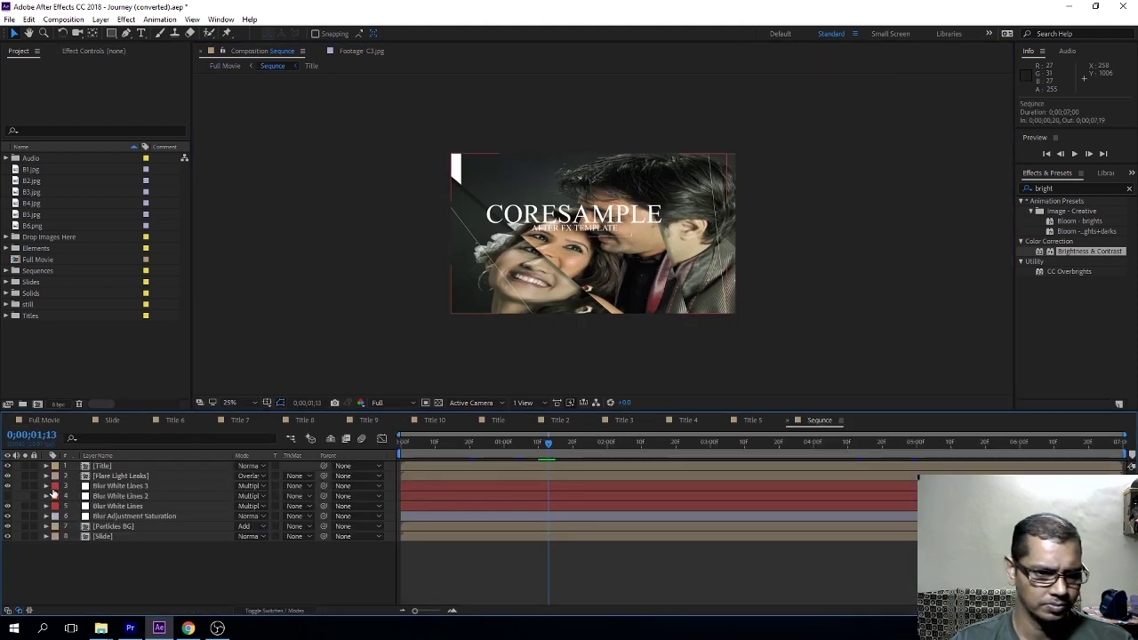
Step: Select the Title layer and zoom the viewer in to 100% on its title text
{"action": "left_click", "coordinate": [105, 468]}
{"action": "left_click", "coordinate": [7, 467]}
{"action": "key", "text": "z"}
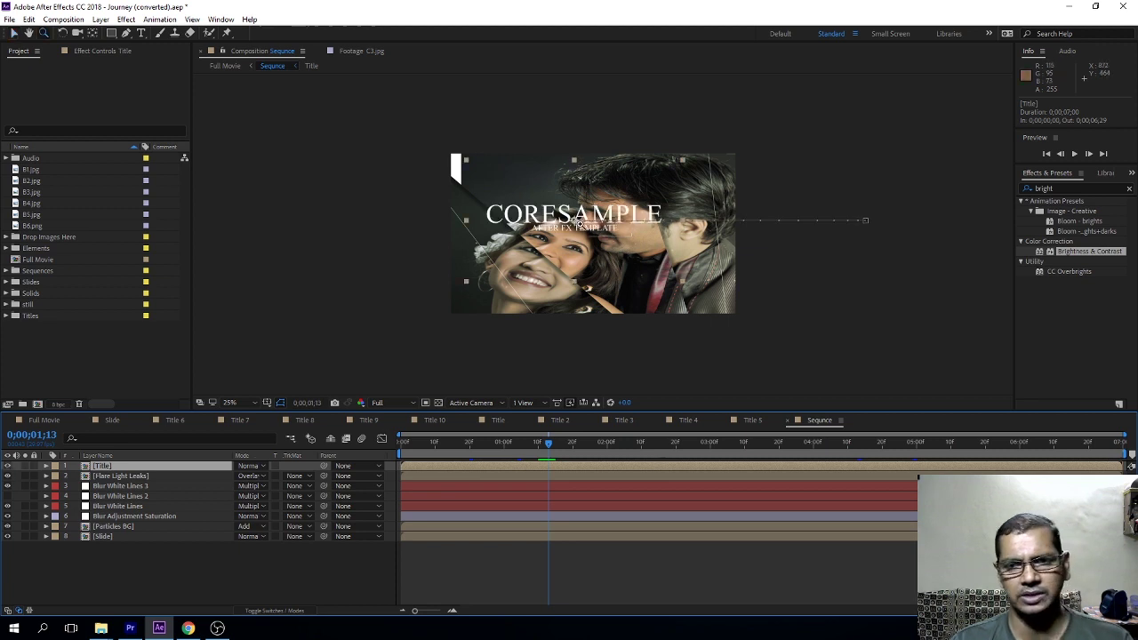
{"action": "left_click", "coordinate": [587, 224]}
{"action": "left_click", "coordinate": [594, 236]}
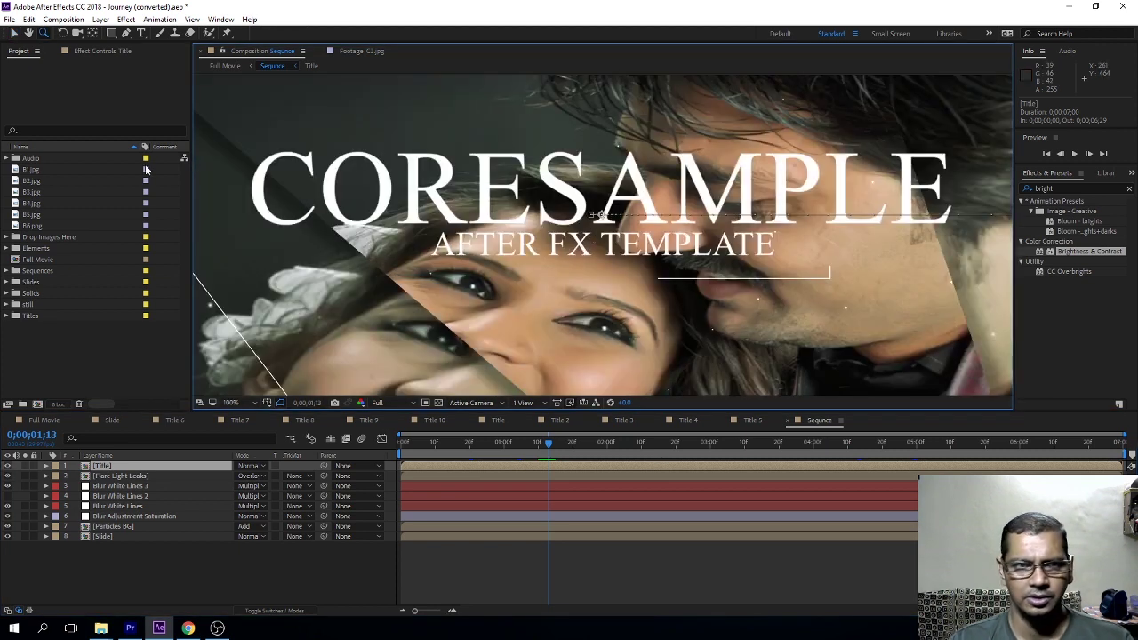
{"action": "left_click", "coordinate": [141, 35]}
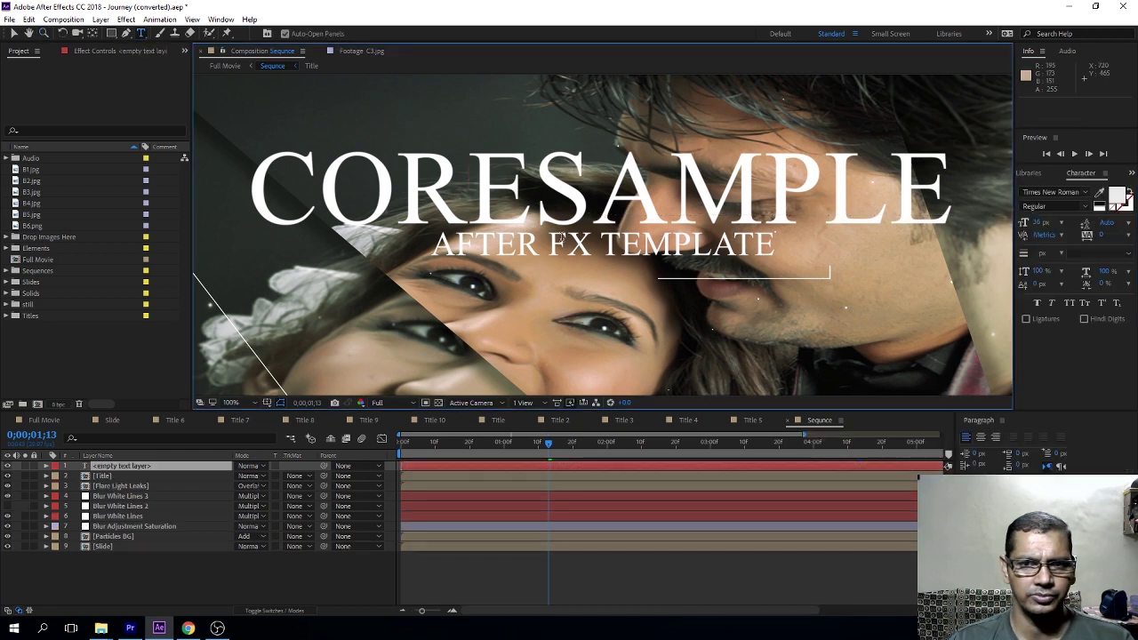
{"action": "key", "text": "v"}
Step: Open the Title precomp and hide its layer 2, 'after fx template'
{"action": "double_click", "coordinate": [603, 262]}
{"action": "left_click", "coordinate": [603, 262]}
{"action": "left_click", "coordinate": [18, 480]}
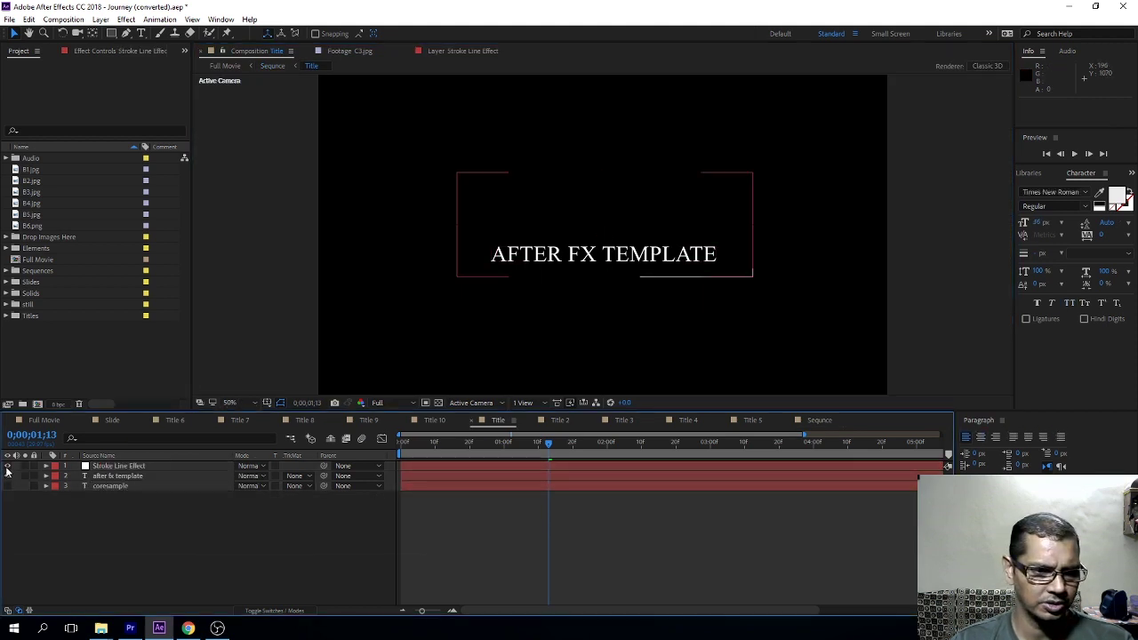
{"action": "left_click", "coordinate": [9, 476]}
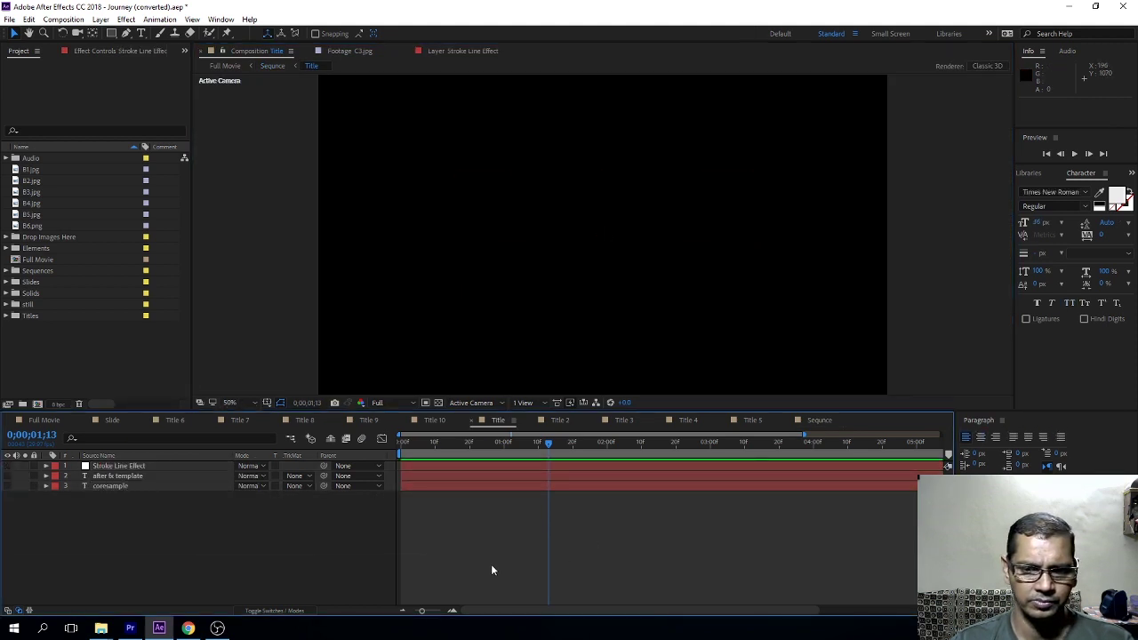
Step: Back in Full Movie, scrub through the timeline and preview the movie's final seconds
{"action": "left_click", "coordinate": [46, 420]}
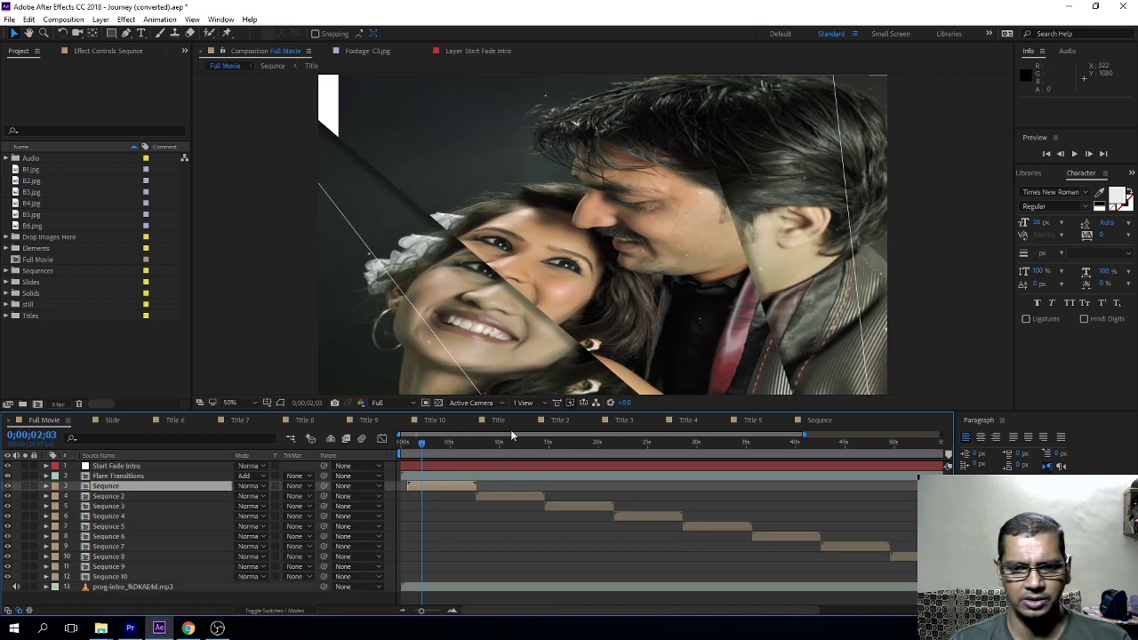
{"action": "left_click_drag", "start_coordinate": [445, 446], "coordinate": [498, 451]}
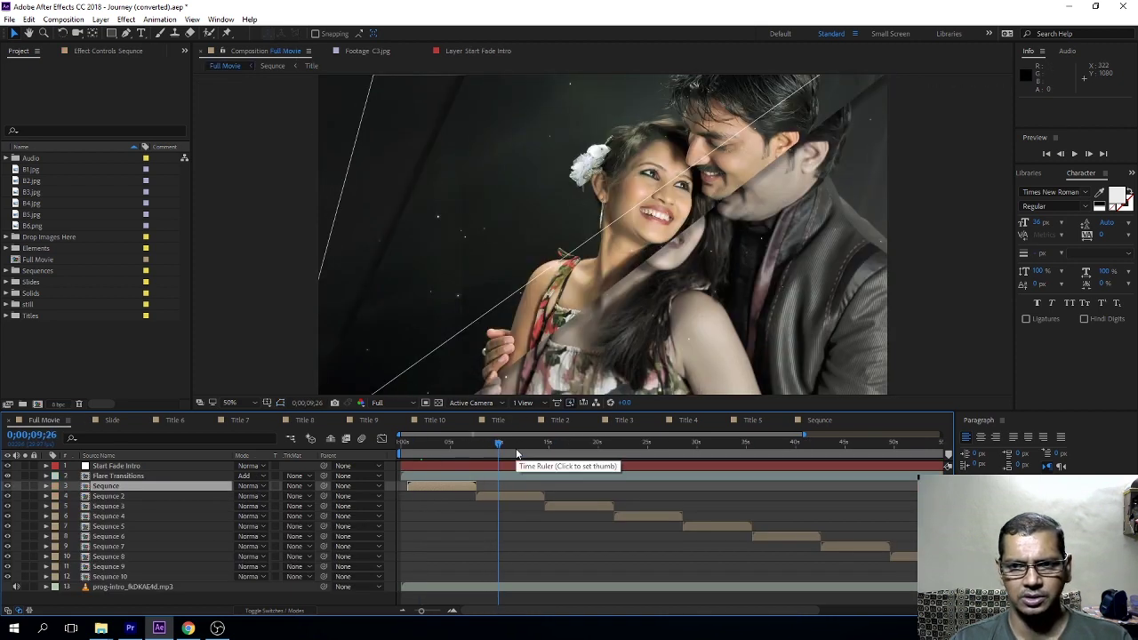
{"action": "left_click", "coordinate": [562, 443]}
{"action": "left_click", "coordinate": [670, 443]}
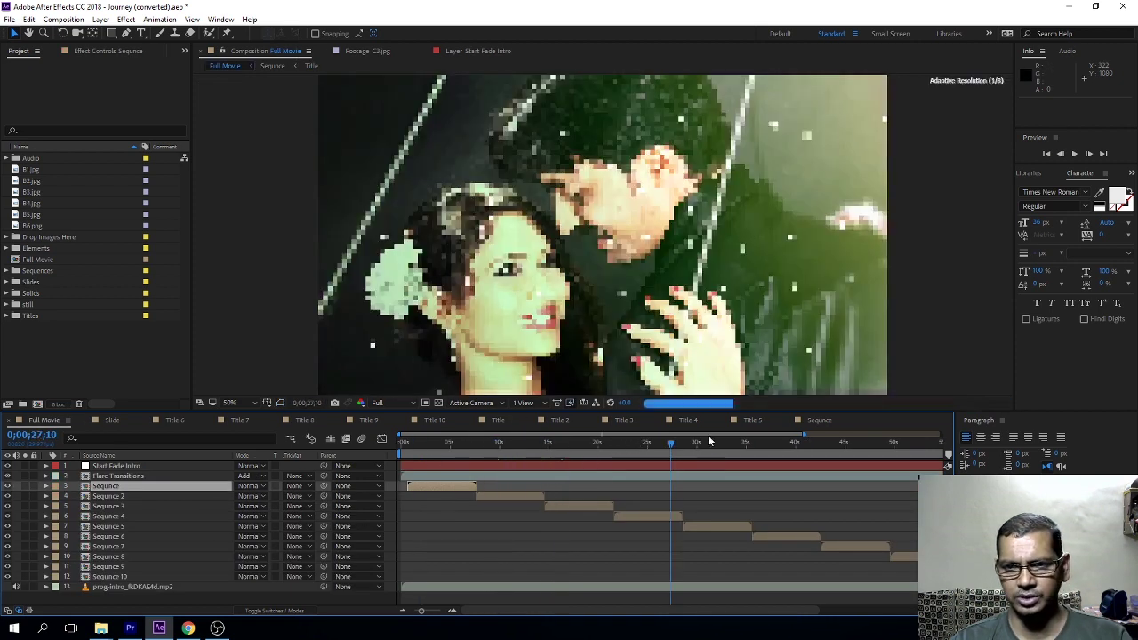
{"action": "left_click_drag", "start_coordinate": [771, 438], "coordinate": [920, 456]}
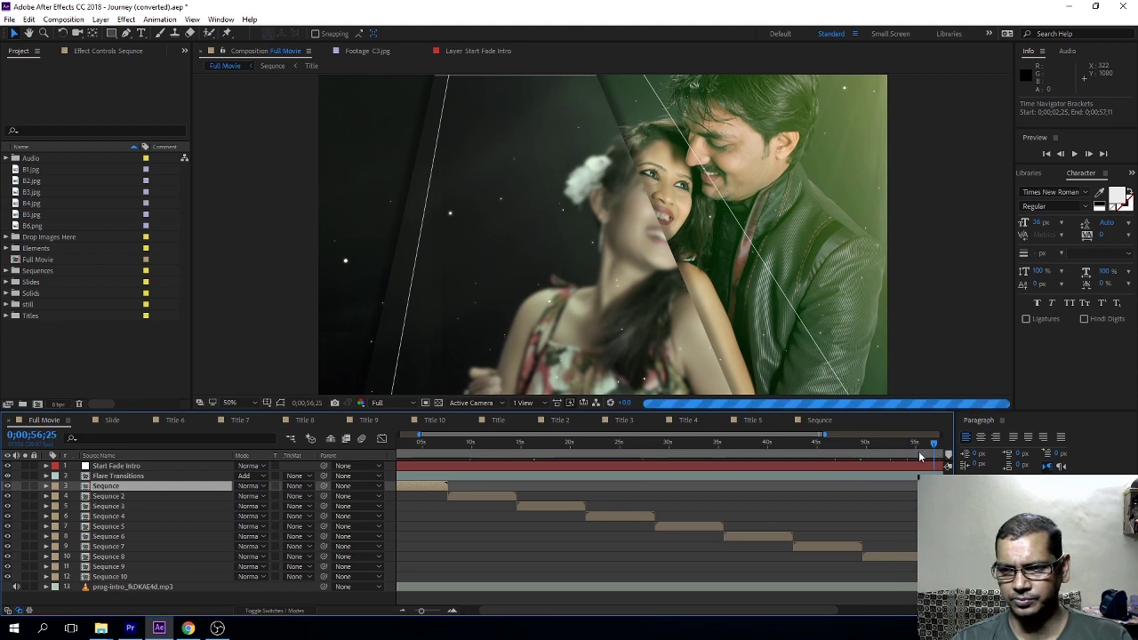
{"action": "key", "text": "minus"}
{"action": "key", "text": "minus"}
{"action": "key", "text": "minus"}
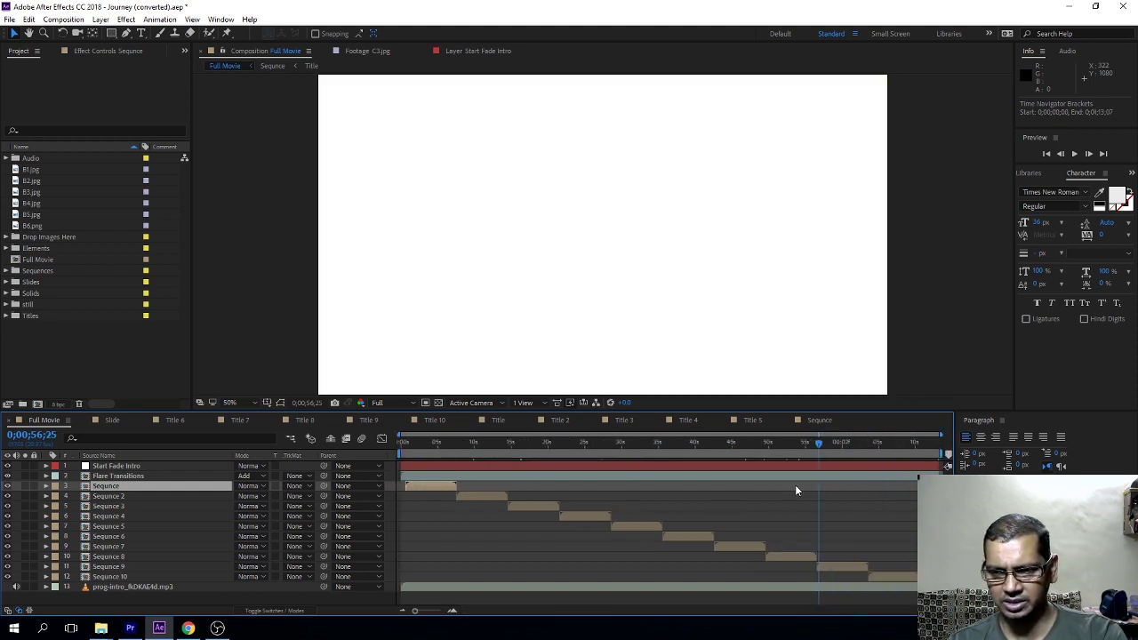
{"action": "left_click_drag", "start_coordinate": [879, 442], "coordinate": [906, 450]}
{"action": "key", "text": "space"}
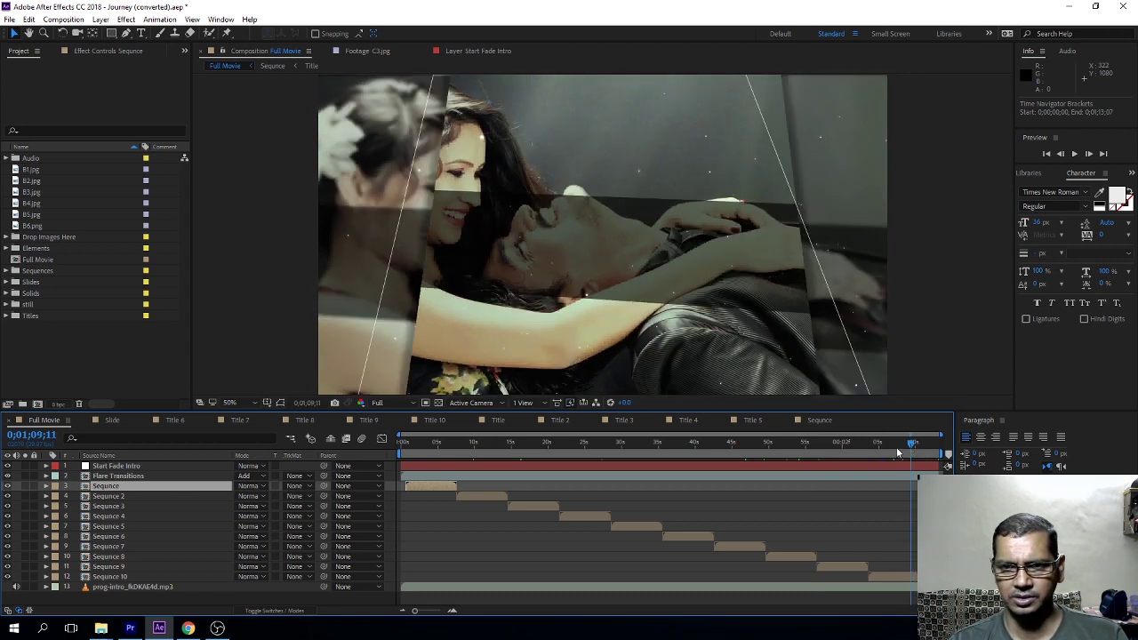
{"action": "left_click_drag", "start_coordinate": [521, 444], "coordinate": [466, 453]}
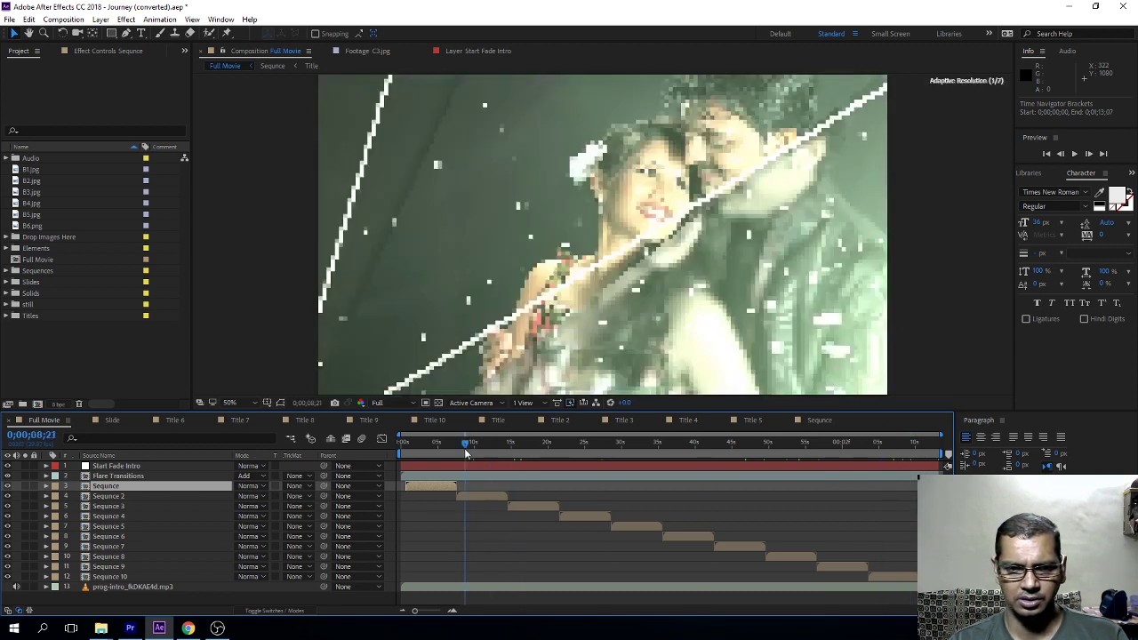
Step: Set preview resolution to Half and play the movie from the start
{"action": "left_click", "coordinate": [378, 403]}
{"action": "left_click", "coordinate": [396, 446]}
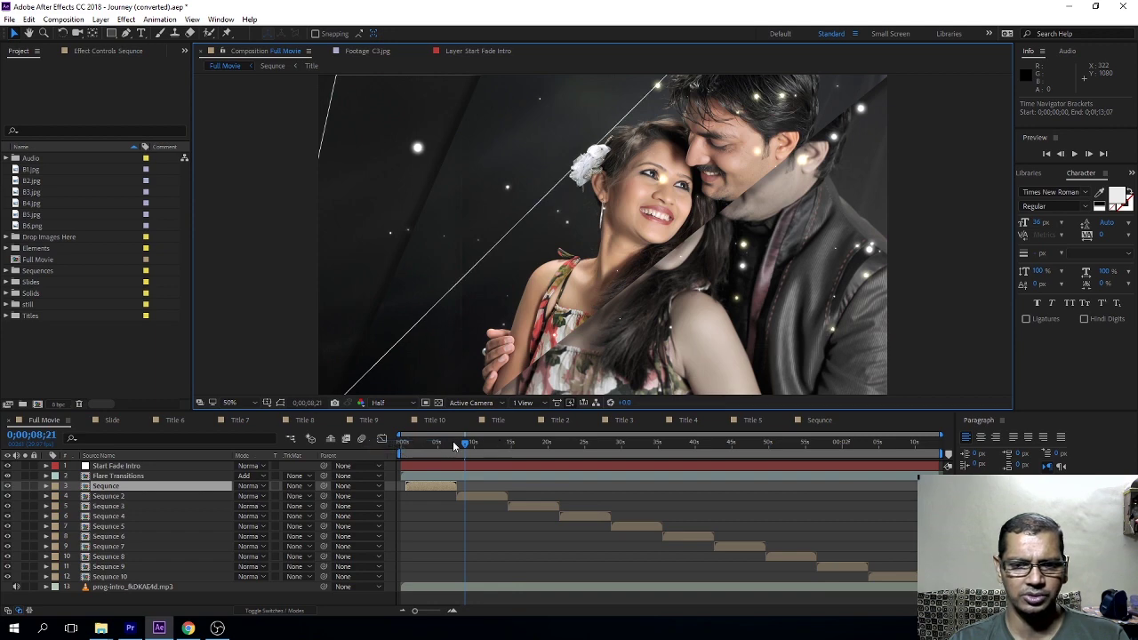
{"action": "key", "text": "Home"}
{"action": "key", "text": "space"}
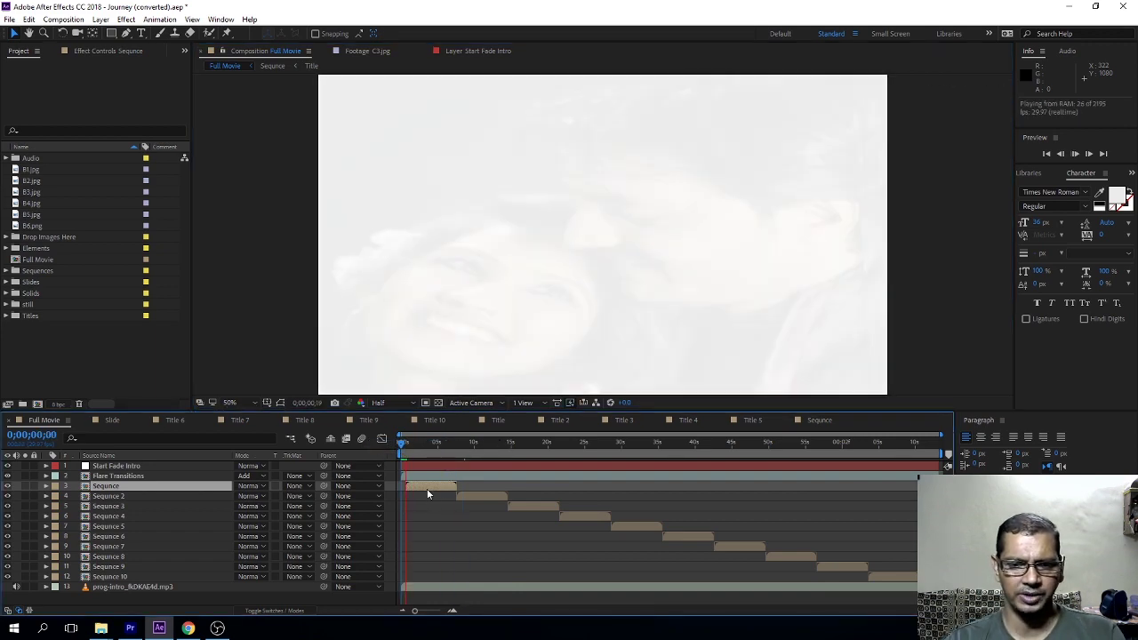
Step: Scrub through the couple photo slideshow from about 12 seconds to 1 minute 6 seconds
{"action": "left_click_drag", "start_coordinate": [407, 451], "coordinate": [528, 461]}
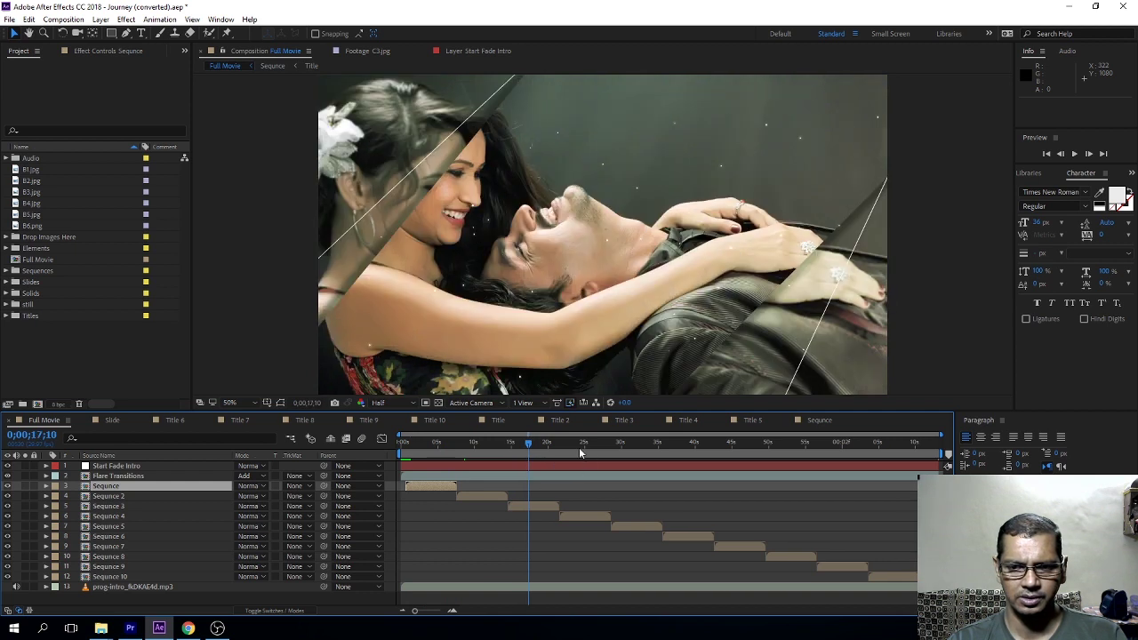
{"action": "left_click", "coordinate": [580, 453]}
{"action": "left_click", "coordinate": [612, 450]}
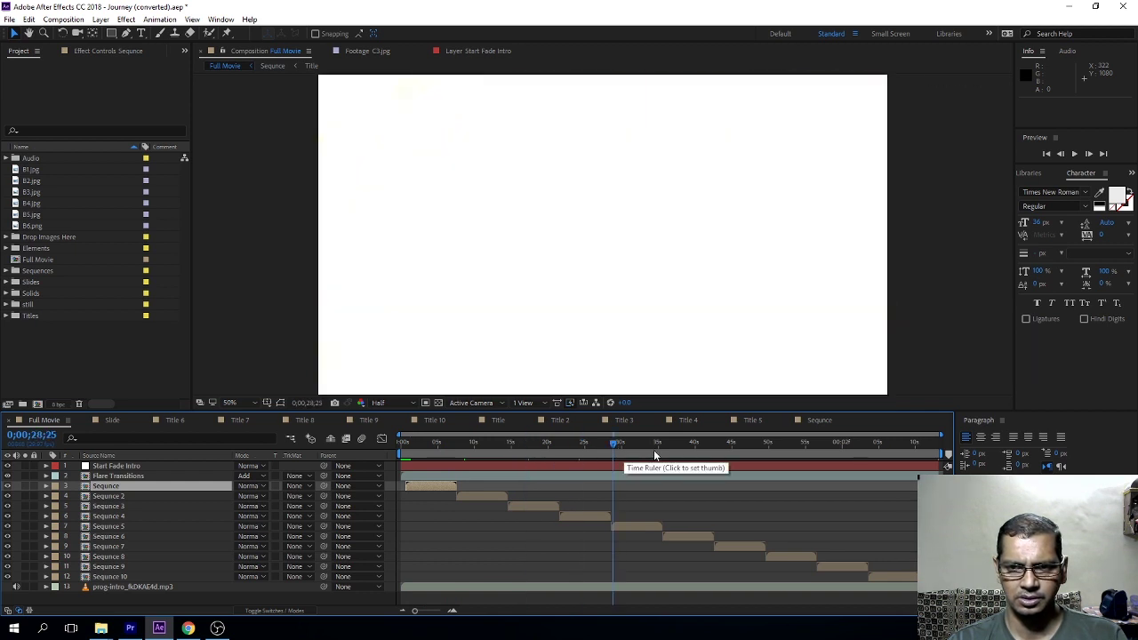
{"action": "left_click_drag", "start_coordinate": [652, 457], "coordinate": [705, 450]}
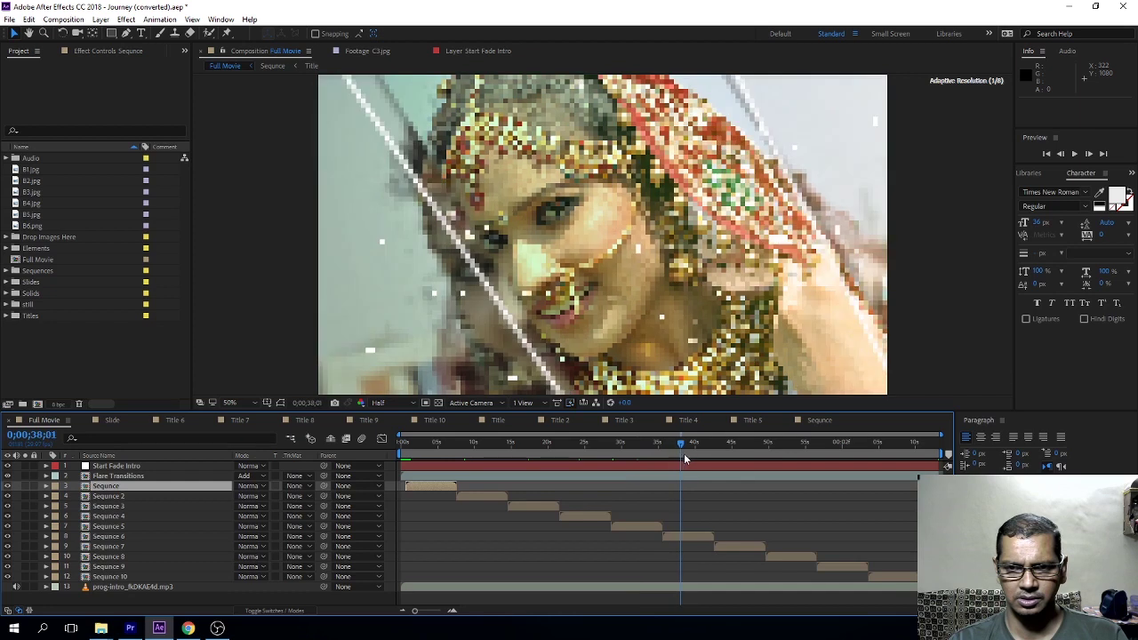
{"action": "left_click", "coordinate": [718, 450]}
{"action": "left_click", "coordinate": [753, 444]}
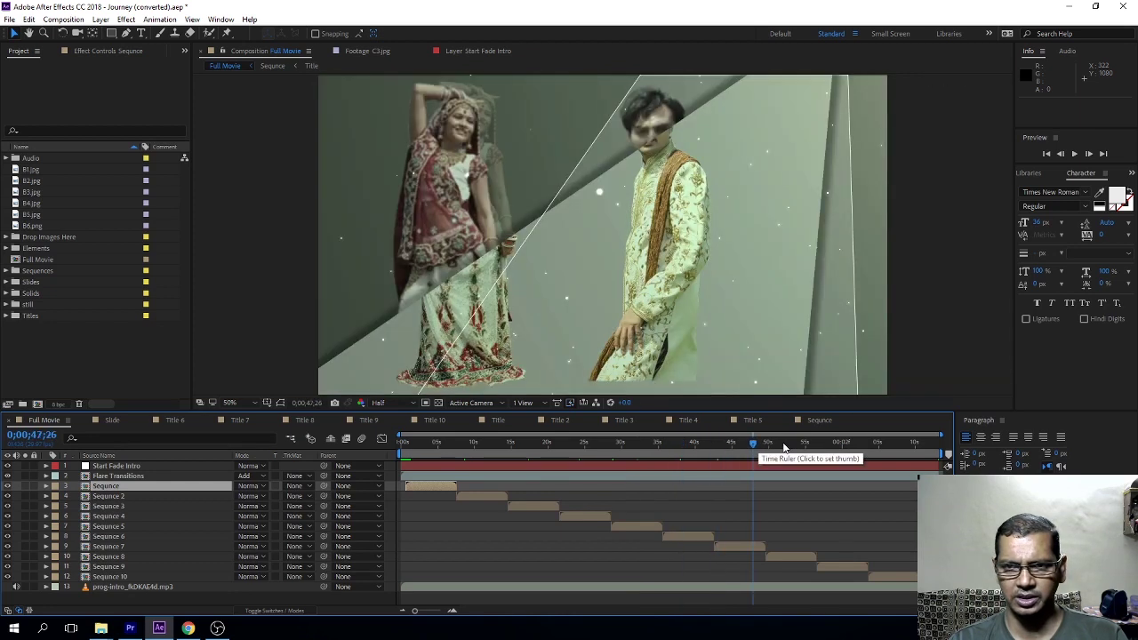
{"action": "left_click", "coordinate": [797, 450]}
{"action": "left_click", "coordinate": [844, 450]}
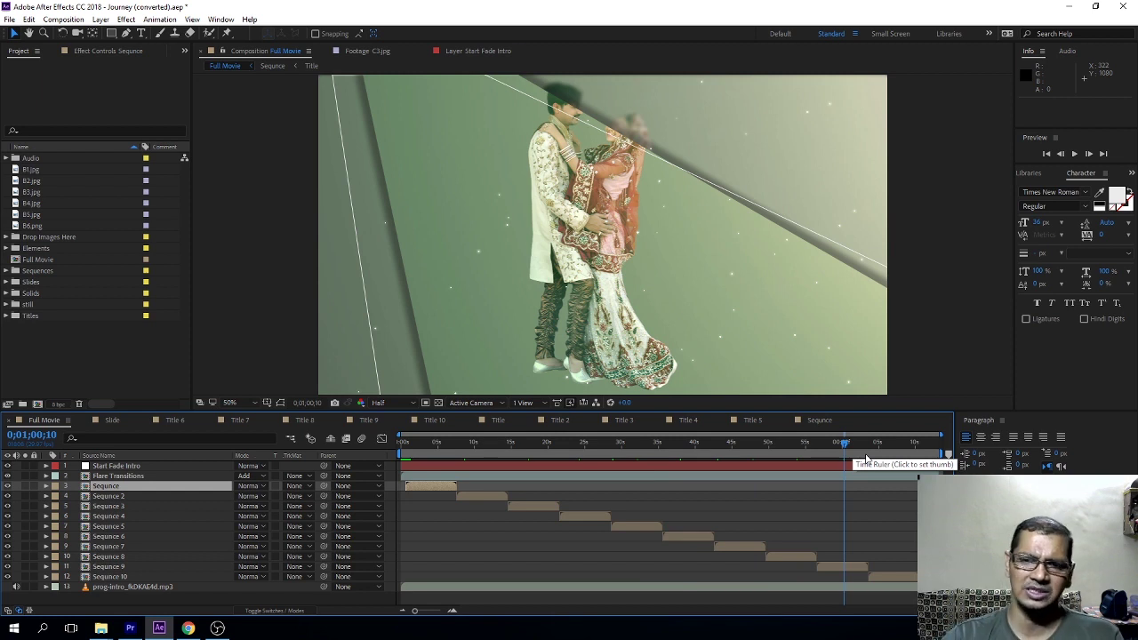
{"action": "left_click", "coordinate": [890, 459]}
Step: Move back to frame 0;00;10;17 and add Full Movie to the render queue
{"action": "mouse_move", "coordinate": [883, 459]}
{"action": "left_mouse_down"}
{"action": "mouse_move", "coordinate": [610, 468]}
{"action": "mouse_move", "coordinate": [514, 452]}
{"action": "mouse_move", "coordinate": [406, 468]}
{"action": "mouse_move", "coordinate": [468, 464]}
{"action": "left_mouse_up"}
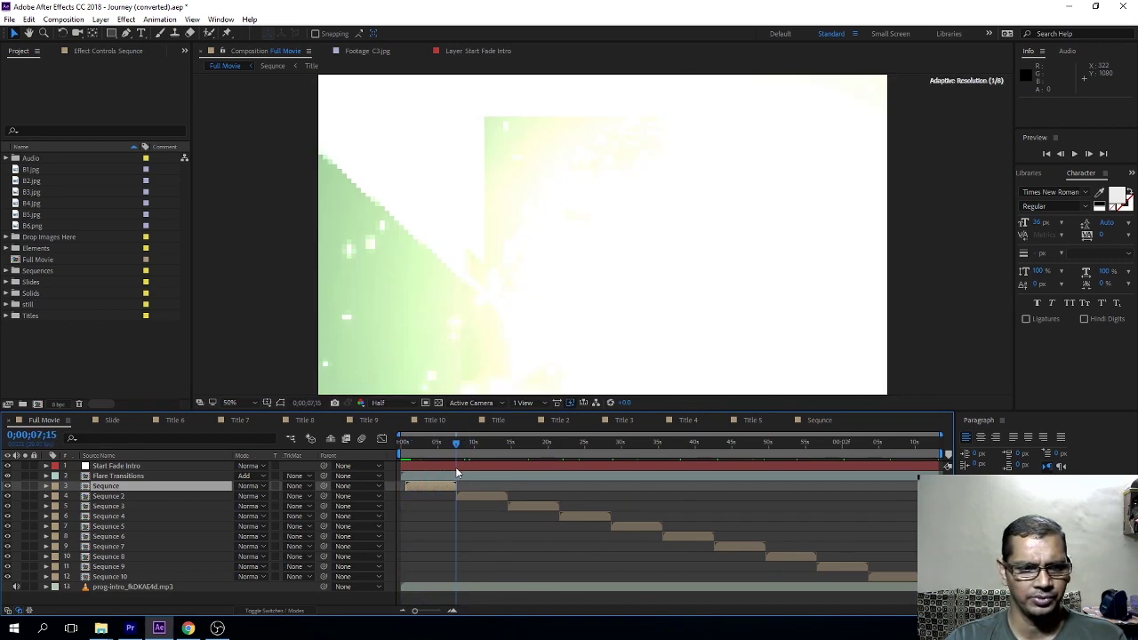
{"action": "left_click_drag", "start_coordinate": [467, 464], "coordinate": [478, 464]}
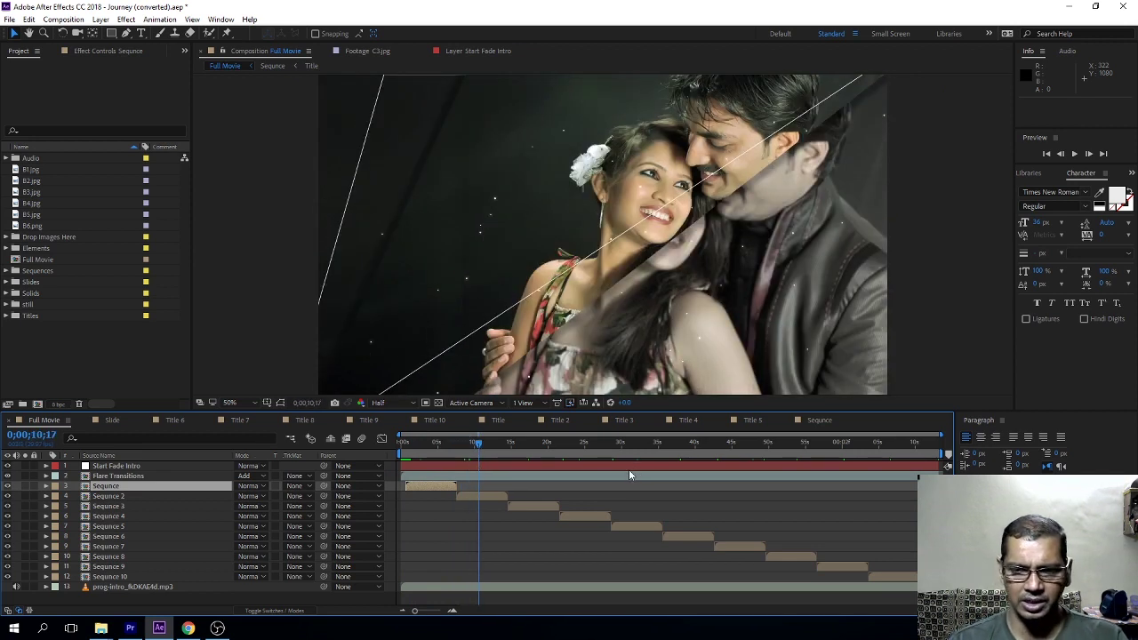
{"action": "key", "text": "ctrl+m"}
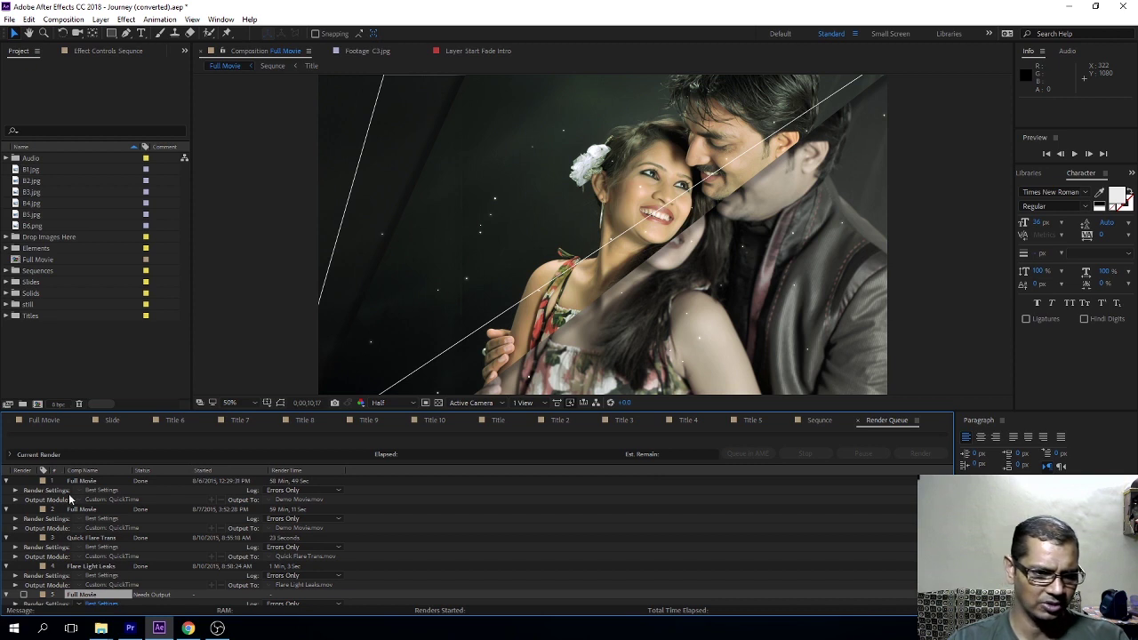
Step: Delete the old finished render entries, including Flare Light Leaks, from the Render Queue
{"action": "left_click", "coordinate": [85, 484]}
{"action": "key", "text": "Delete"}
{"action": "left_click", "coordinate": [80, 482]}
{"action": "key", "text": "Delete"}
{"action": "left_click", "coordinate": [84, 482]}
{"action": "key", "text": "Delete"}
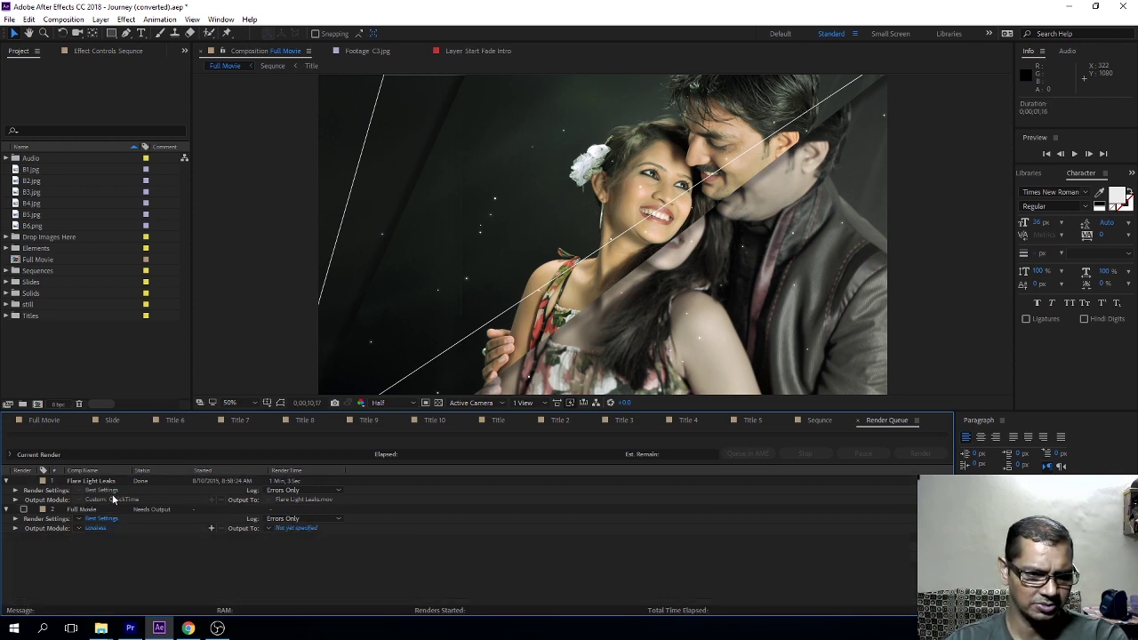
{"action": "key", "text": "Delete"}
Step: Check the Desktop's Journey Intro folder as save location, cancel, then open the output format list
{"action": "left_click", "coordinate": [285, 499]}
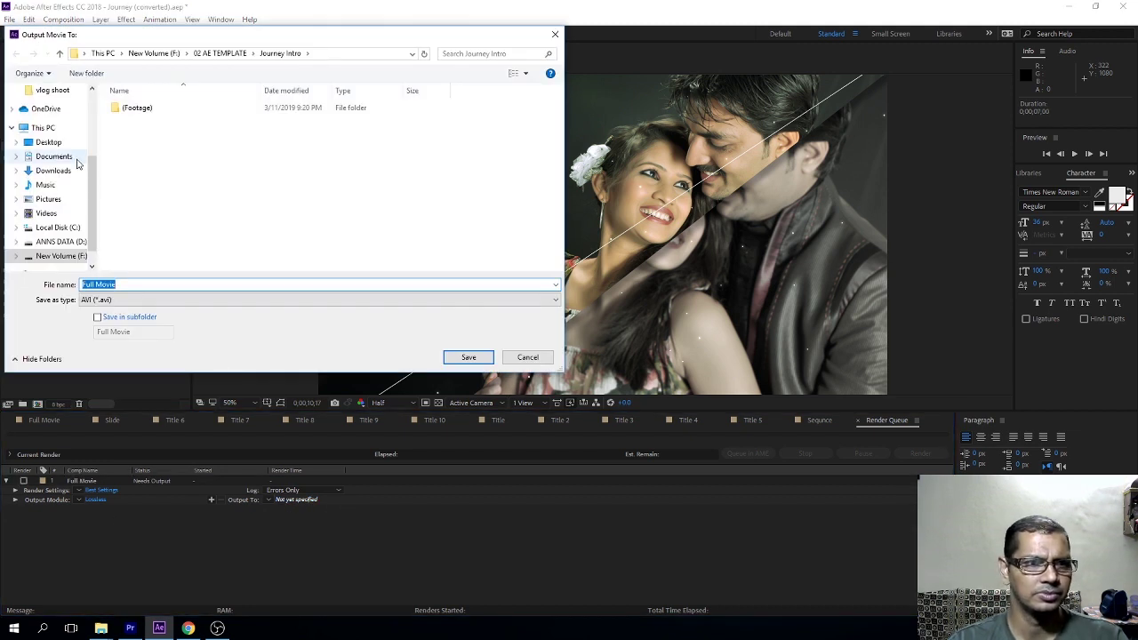
{"action": "left_click", "coordinate": [49, 143]}
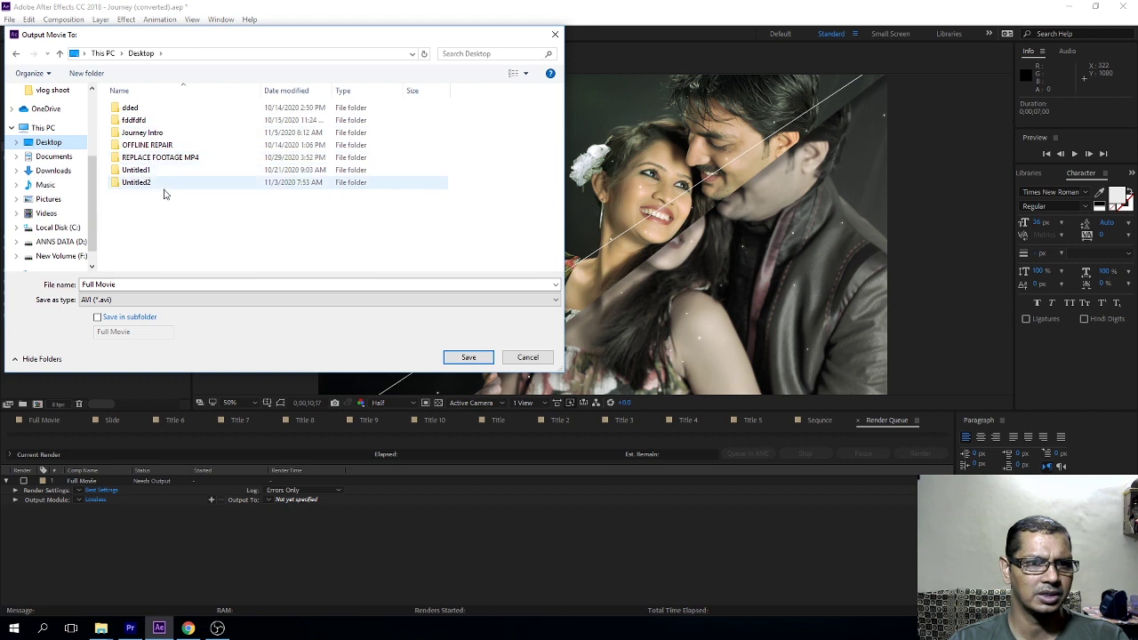
{"action": "double_click", "coordinate": [143, 132]}
{"action": "left_click", "coordinate": [160, 287]}
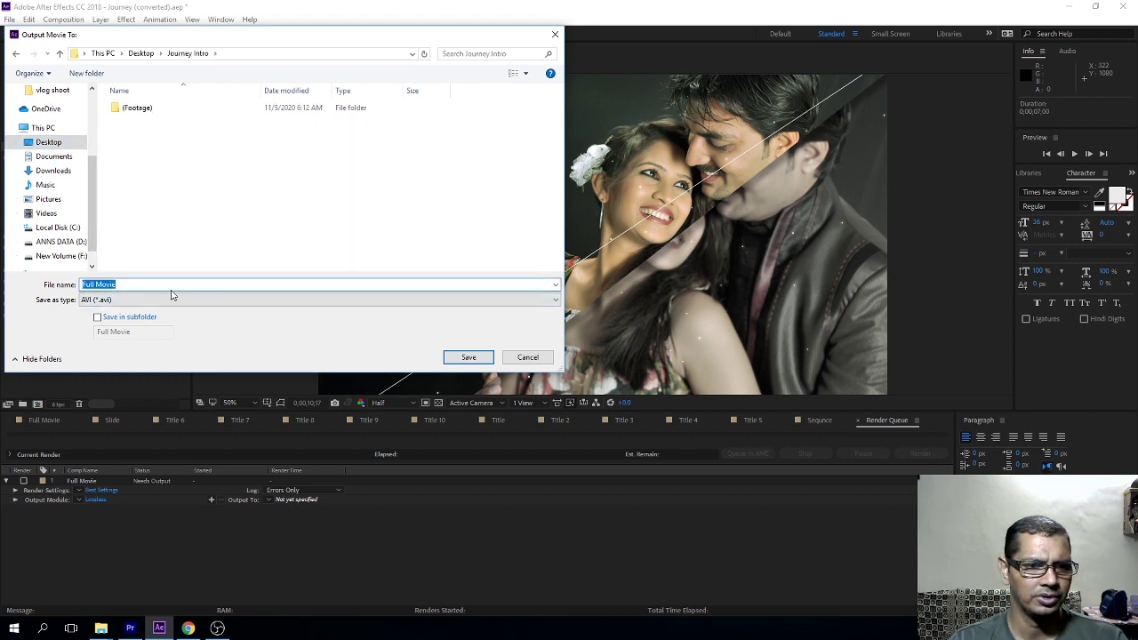
{"action": "left_click", "coordinate": [528, 357]}
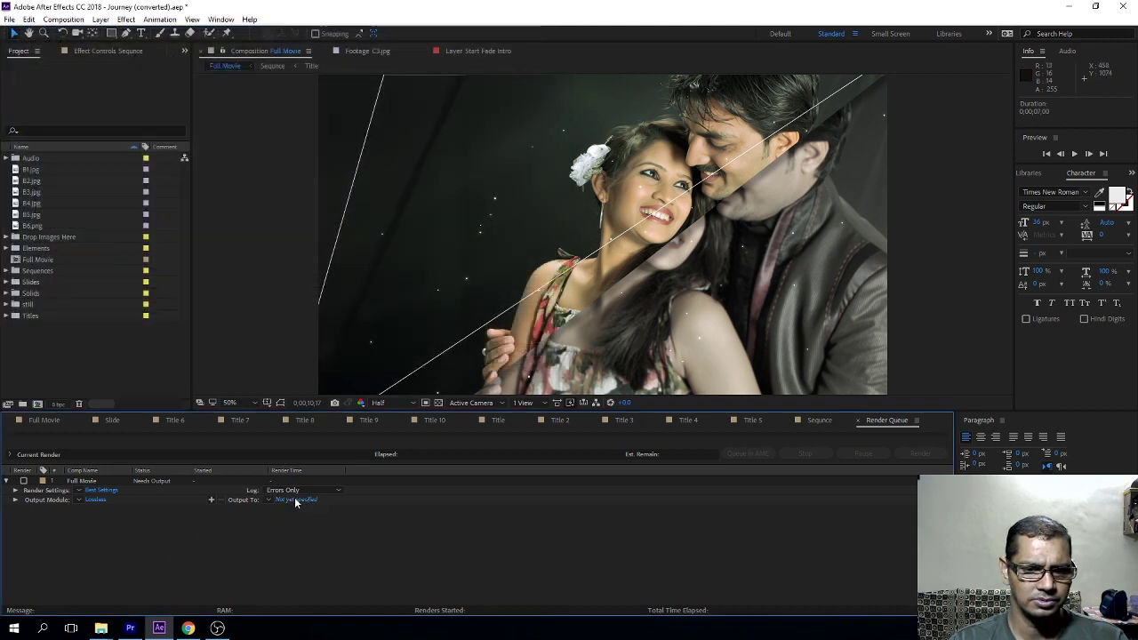
{"action": "left_click", "coordinate": [295, 500]}
{"action": "left_click", "coordinate": [528, 358]}
{"action": "left_click", "coordinate": [94, 499]}
{"action": "left_click", "coordinate": [539, 167]}
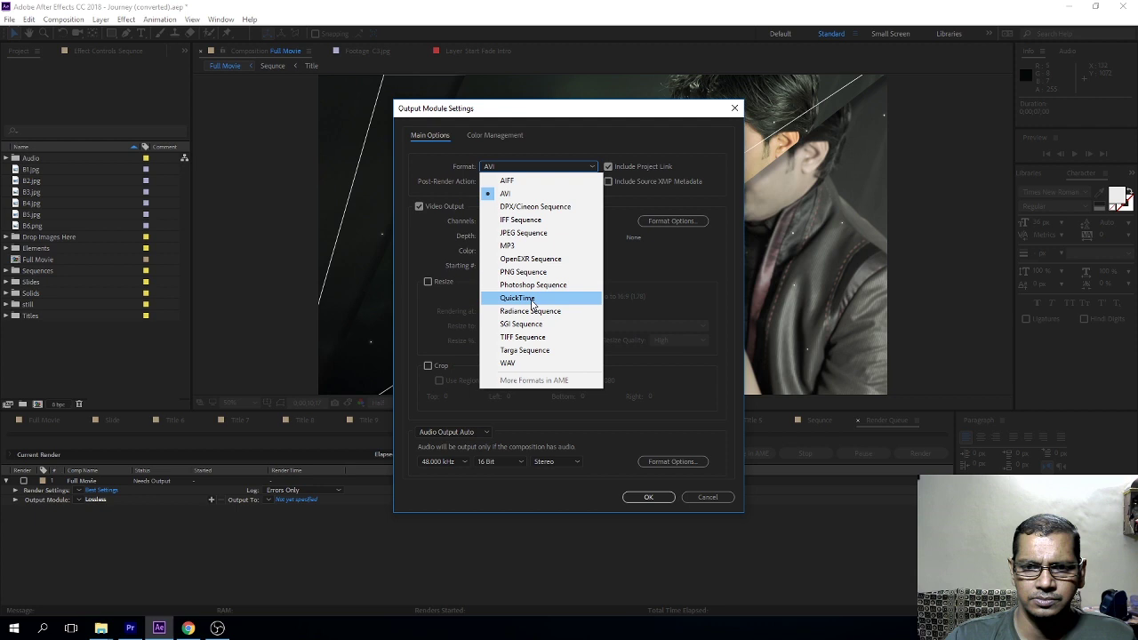
Step: Set the Full Movie output module format to QuickTime
{"action": "left_click", "coordinate": [660, 348]}
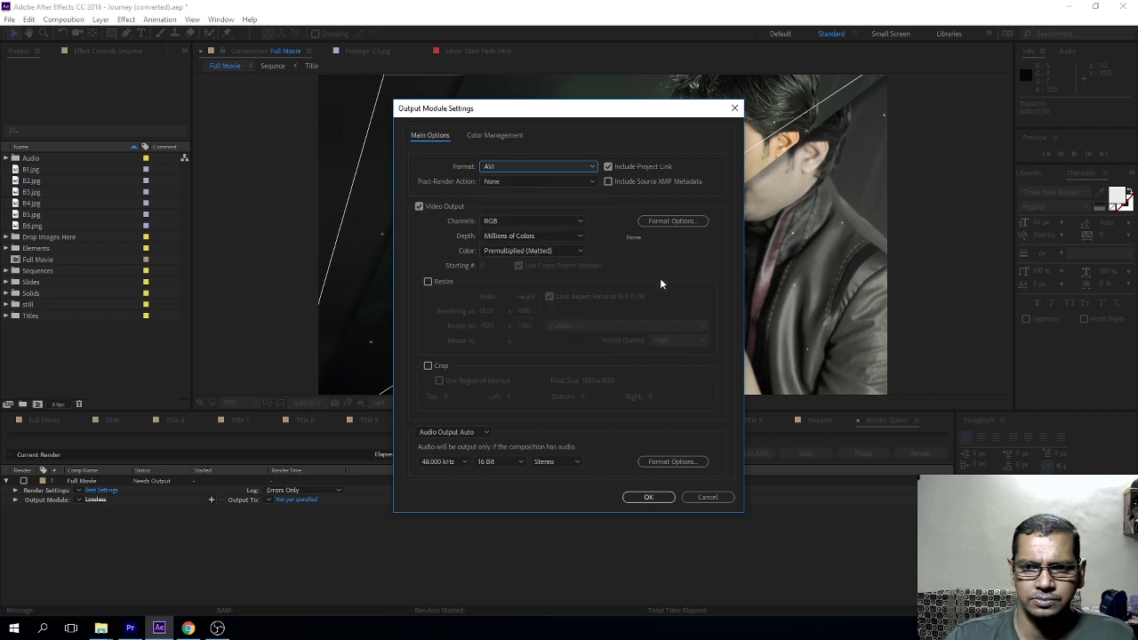
{"action": "left_click", "coordinate": [534, 171]}
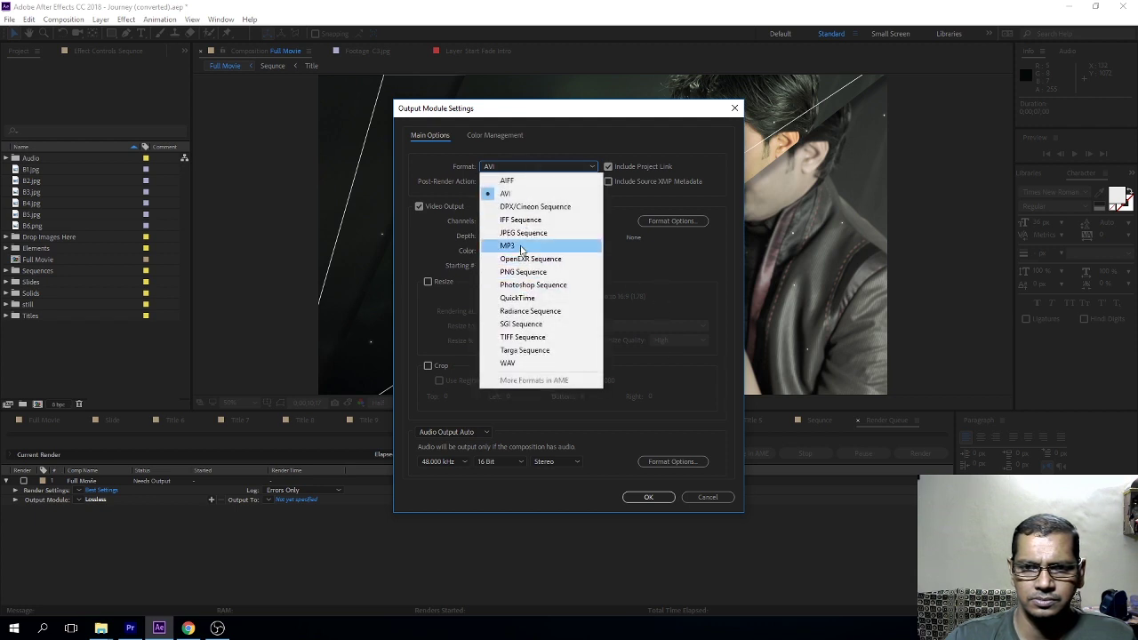
{"action": "left_click", "coordinate": [521, 298]}
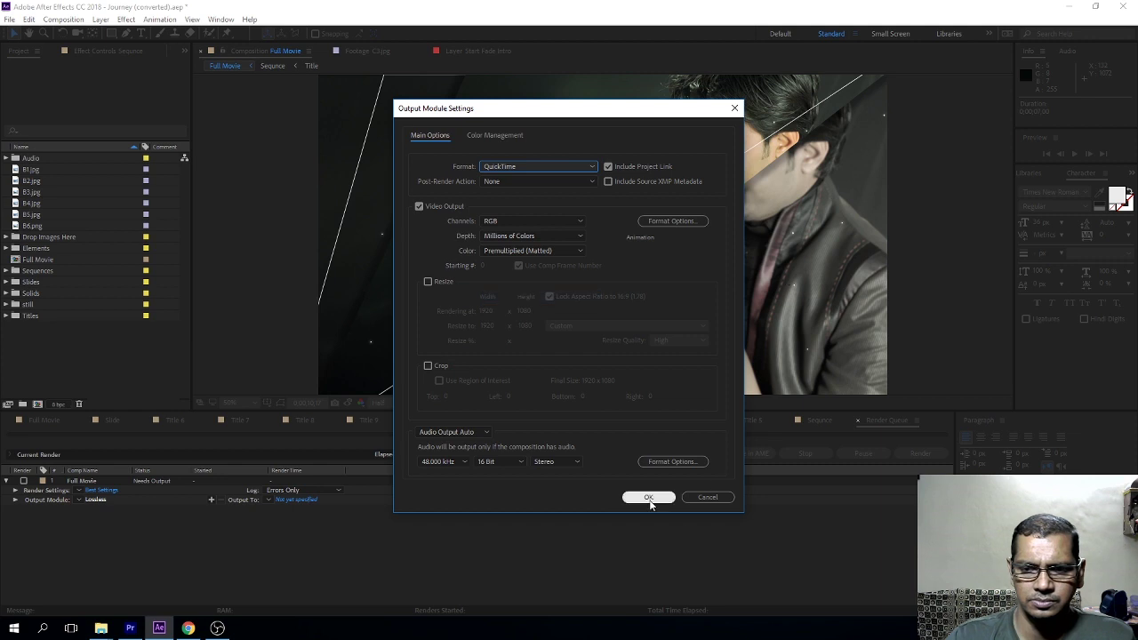
{"action": "left_click", "coordinate": [649, 498]}
Step: Set the output to Desktop > Journey Intro as Wedding Coupule.mov
{"action": "left_click", "coordinate": [296, 499]}
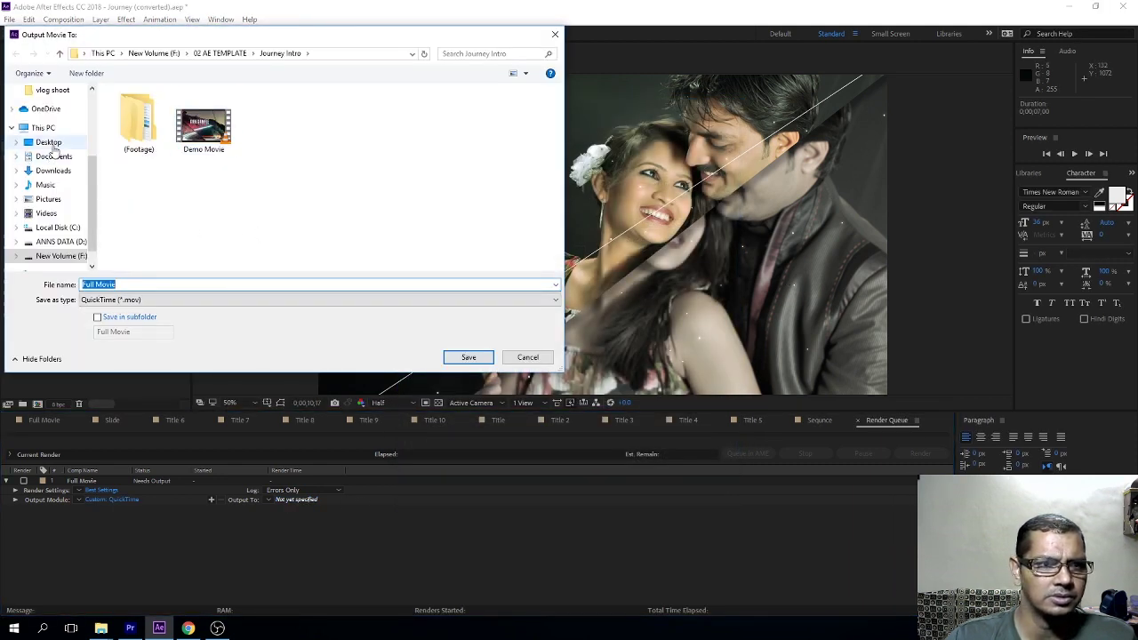
{"action": "left_click", "coordinate": [48, 142]}
{"action": "double_click", "coordinate": [151, 134]}
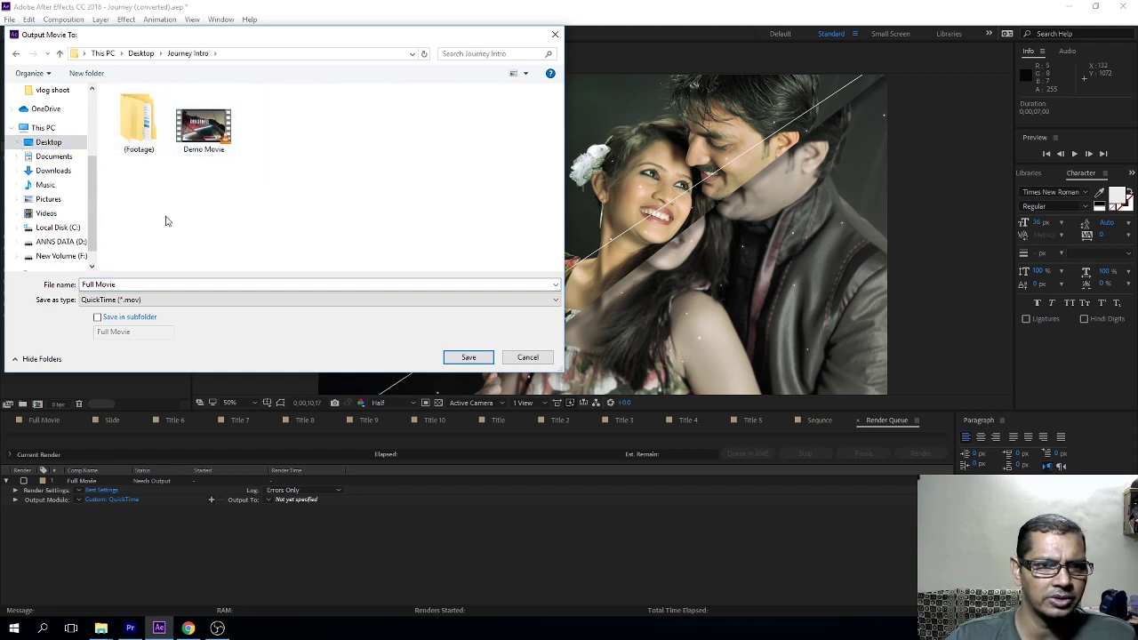
{"action": "left_click", "coordinate": [275, 284]}
{"action": "type", "text": "Wedding Coupl"}
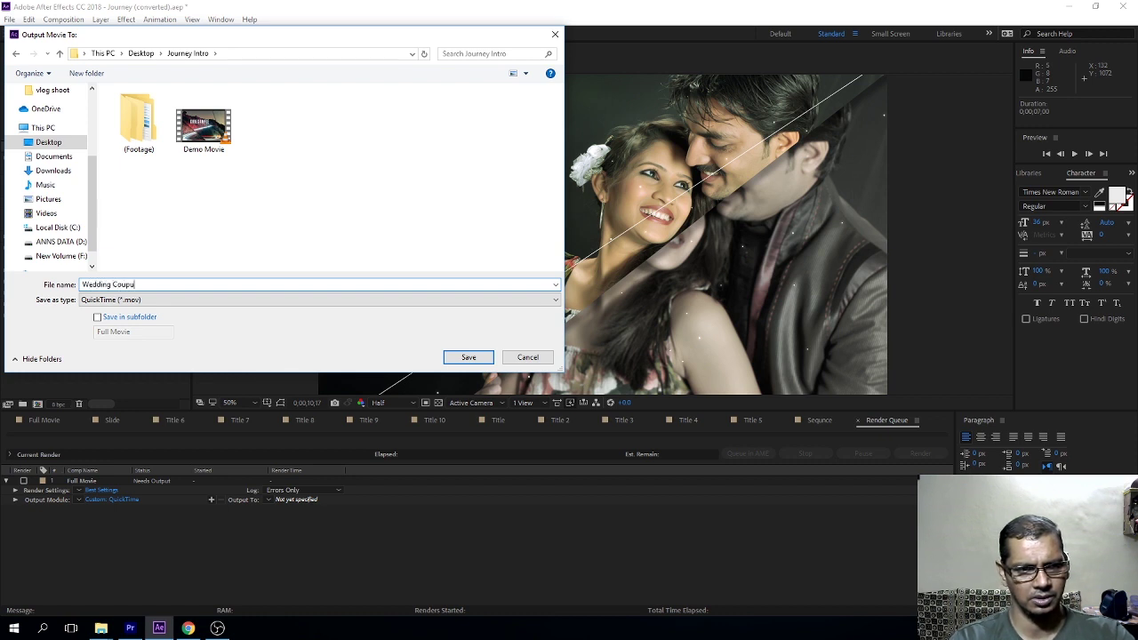
{"action": "type", "text": "e"}
{"action": "key", "text": "Return"}
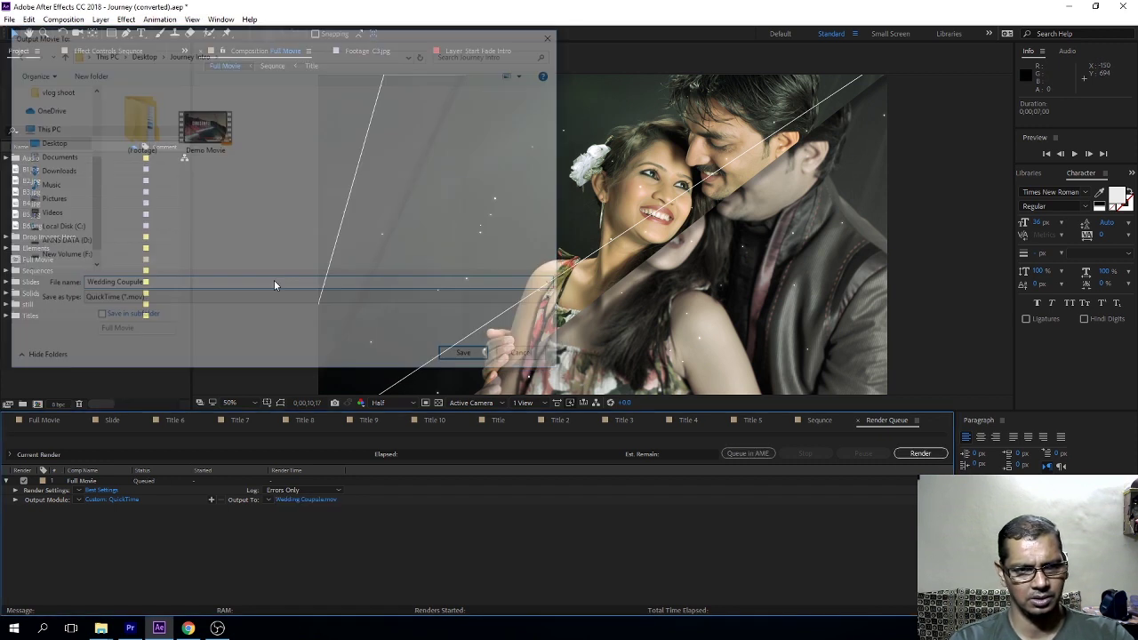
Step: Start the Wedding Coupule render, stop it partway, and go back to the Full Movie timeline
{"action": "left_click", "coordinate": [932, 456]}
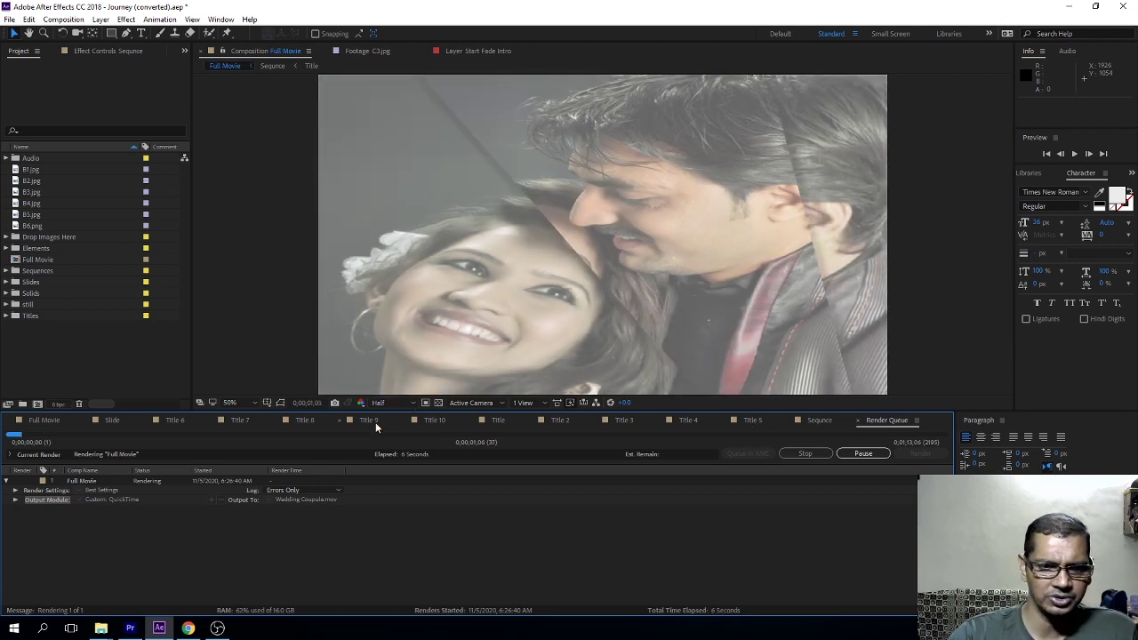
{"action": "left_click", "coordinate": [805, 454]}
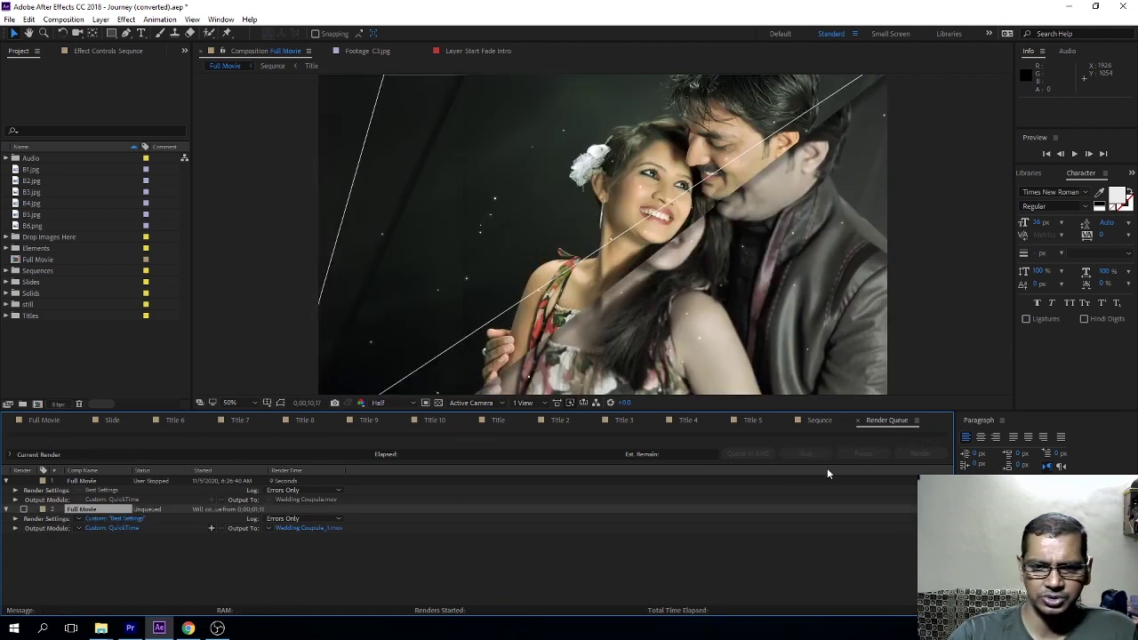
{"action": "left_click", "coordinate": [53, 420]}
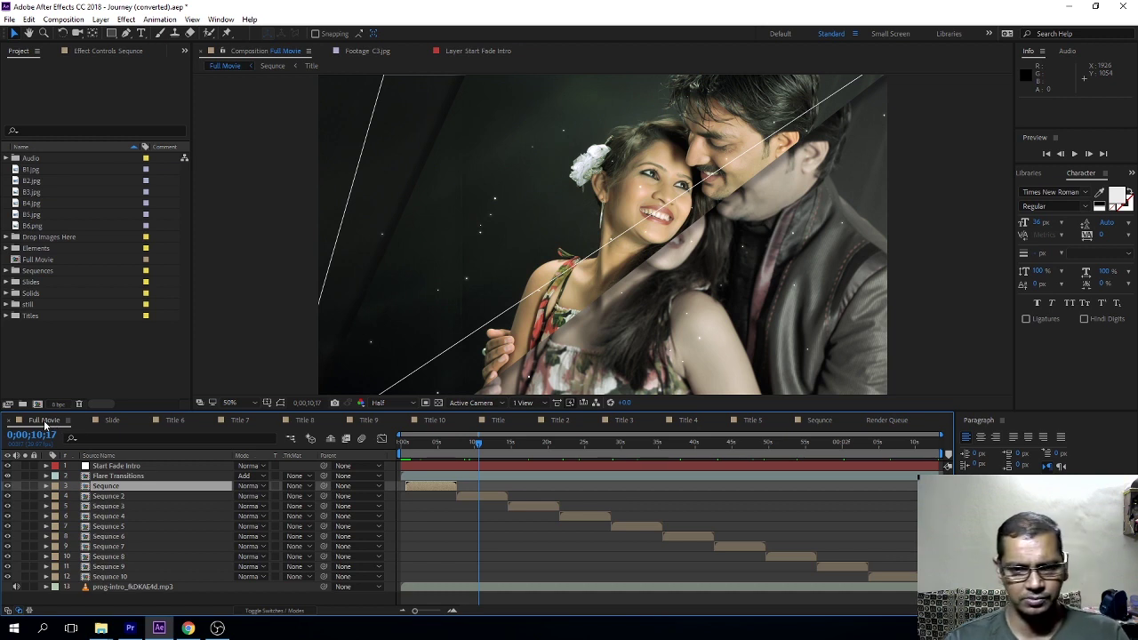
Step: Set preview to Full resolution, requeue Full Movie, and delete the stopped and leftover entries
{"action": "left_click", "coordinate": [382, 402]}
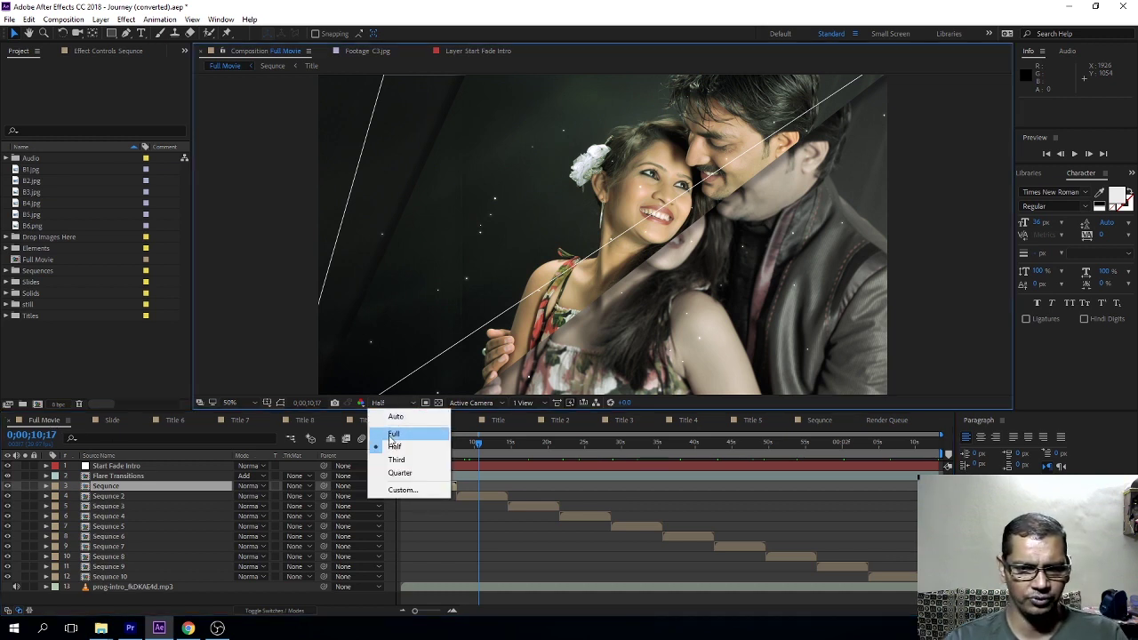
{"action": "left_click", "coordinate": [391, 436]}
{"action": "left_click_drag", "start_coordinate": [426, 453], "coordinate": [414, 453]}
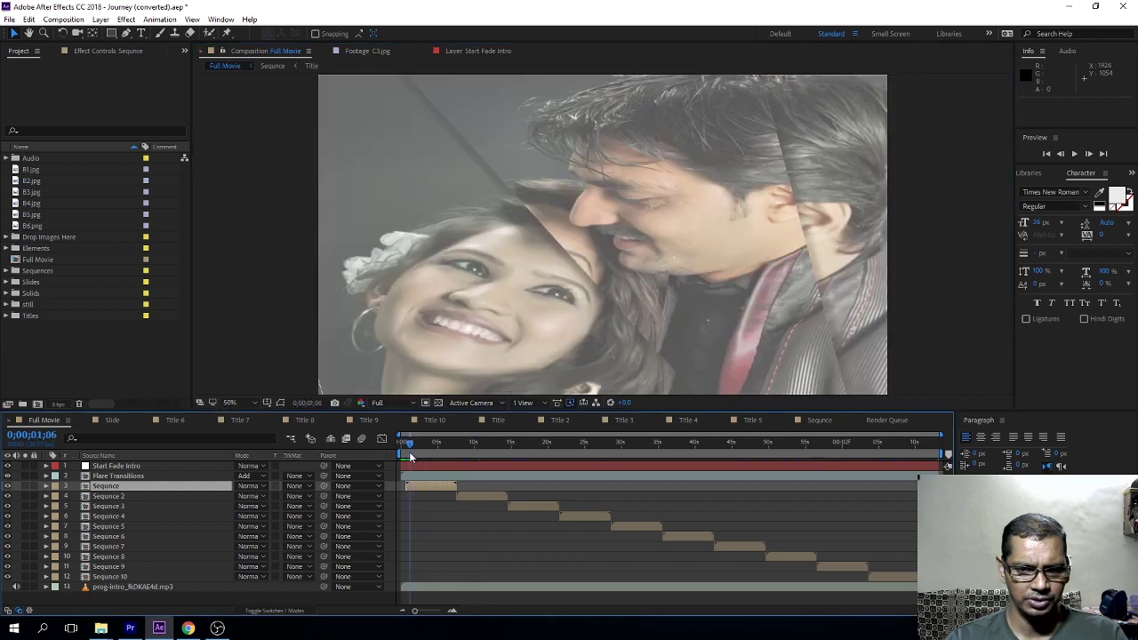
{"action": "key", "text": "ctrl+m"}
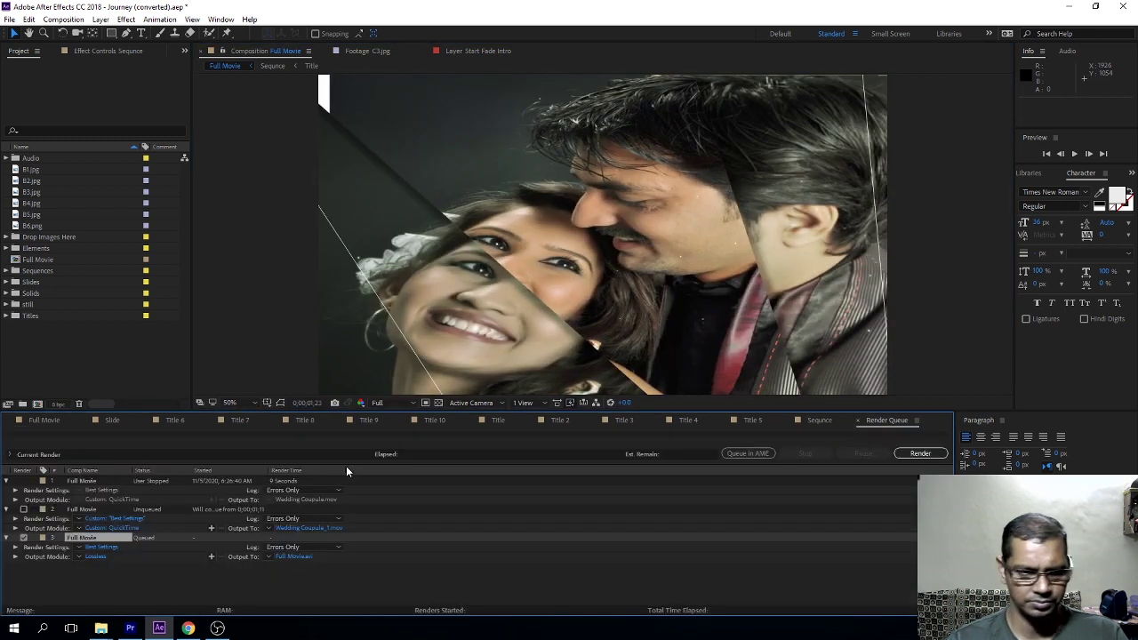
{"action": "left_click", "coordinate": [102, 482]}
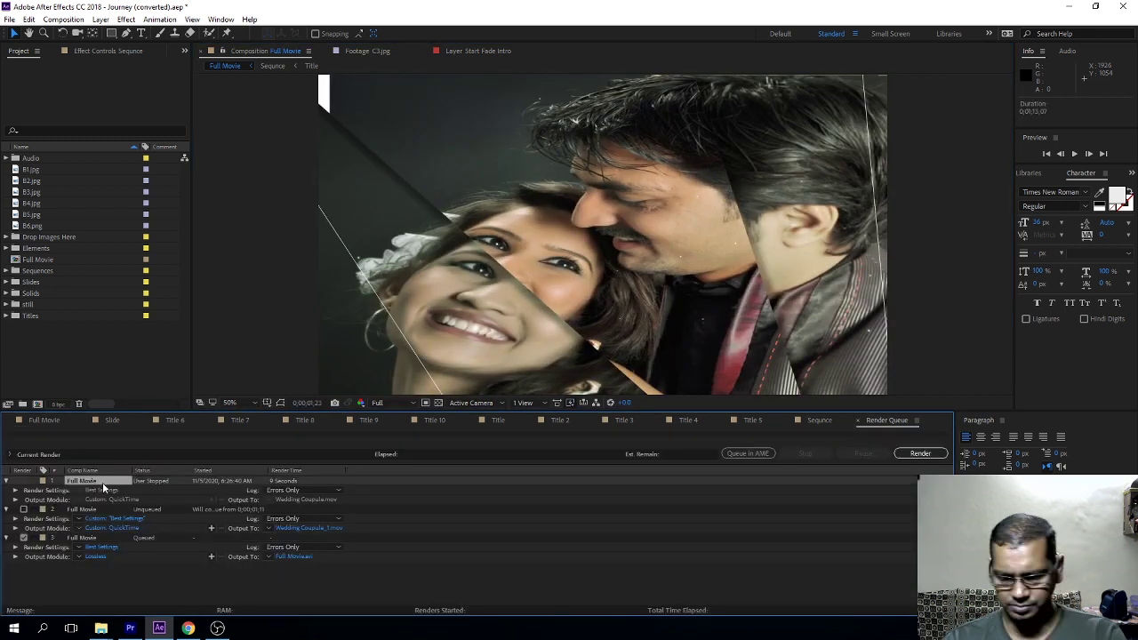
{"action": "key", "text": "Delete"}
{"action": "left_click", "coordinate": [79, 480]}
{"action": "key", "text": "Delete"}
Step: Set the new entry's output module format to QuickTime
{"action": "left_click", "coordinate": [98, 498]}
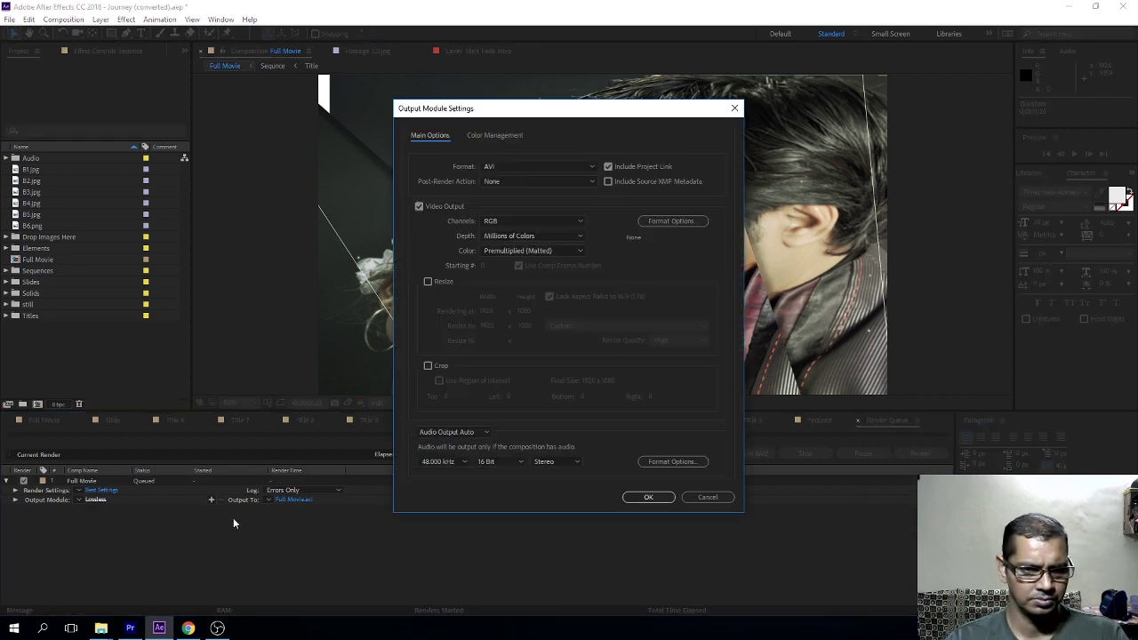
{"action": "left_click", "coordinate": [523, 169]}
{"action": "left_click", "coordinate": [523, 305]}
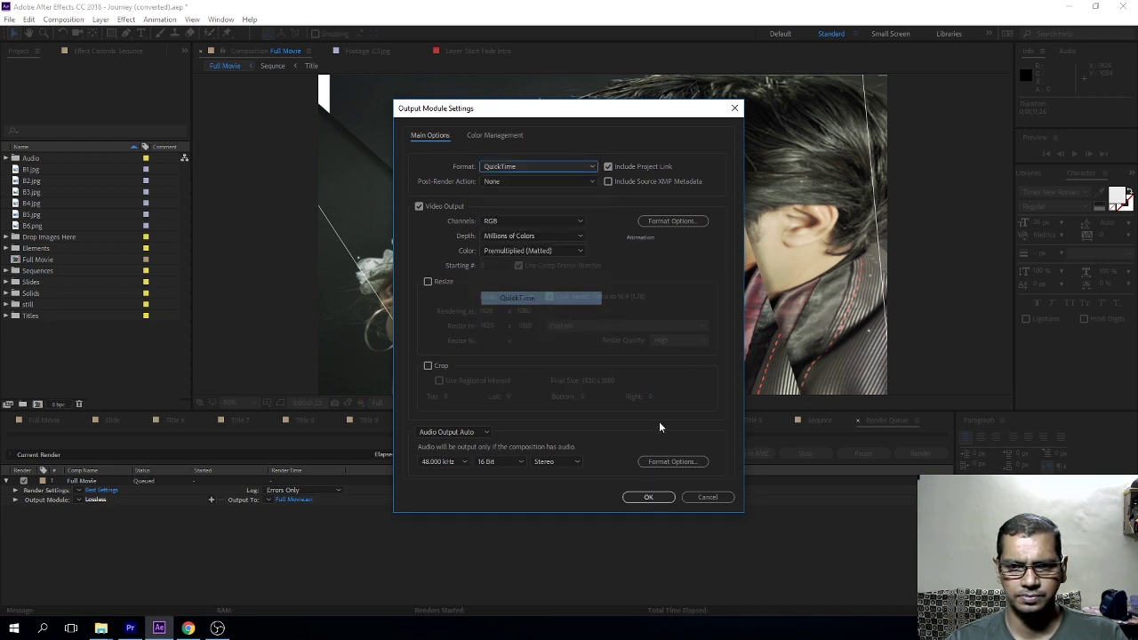
{"action": "left_click", "coordinate": [648, 497]}
Step: Save the render output as Wedding Coupule 1.mov
{"action": "left_click", "coordinate": [305, 500]}
{"action": "left_click", "coordinate": [268, 124]}
{"action": "left_click", "coordinate": [165, 283]}
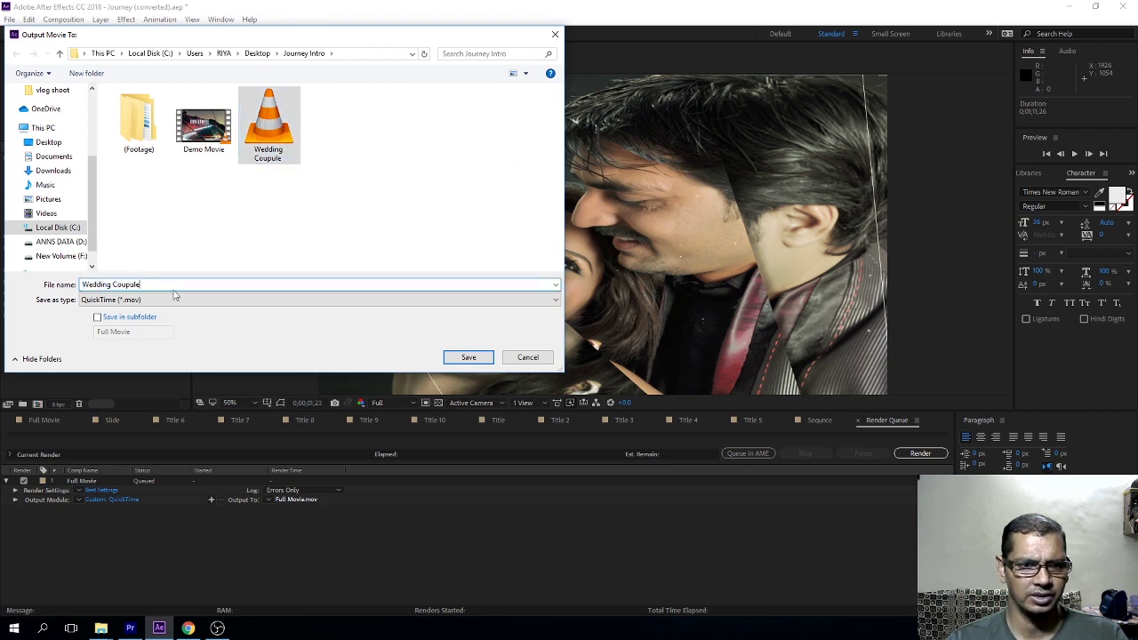
{"action": "left_click", "coordinate": [462, 357]}
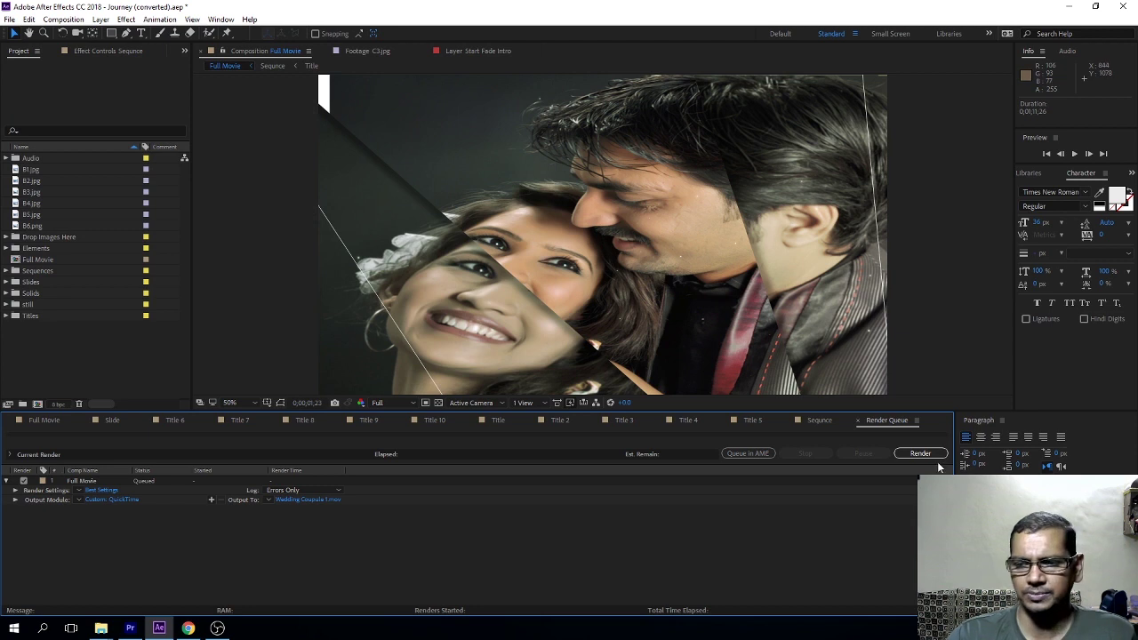
Step: Start rendering the queued Full Movie entry to Wedding Coupule 1.mov
{"action": "left_click", "coordinate": [928, 456]}
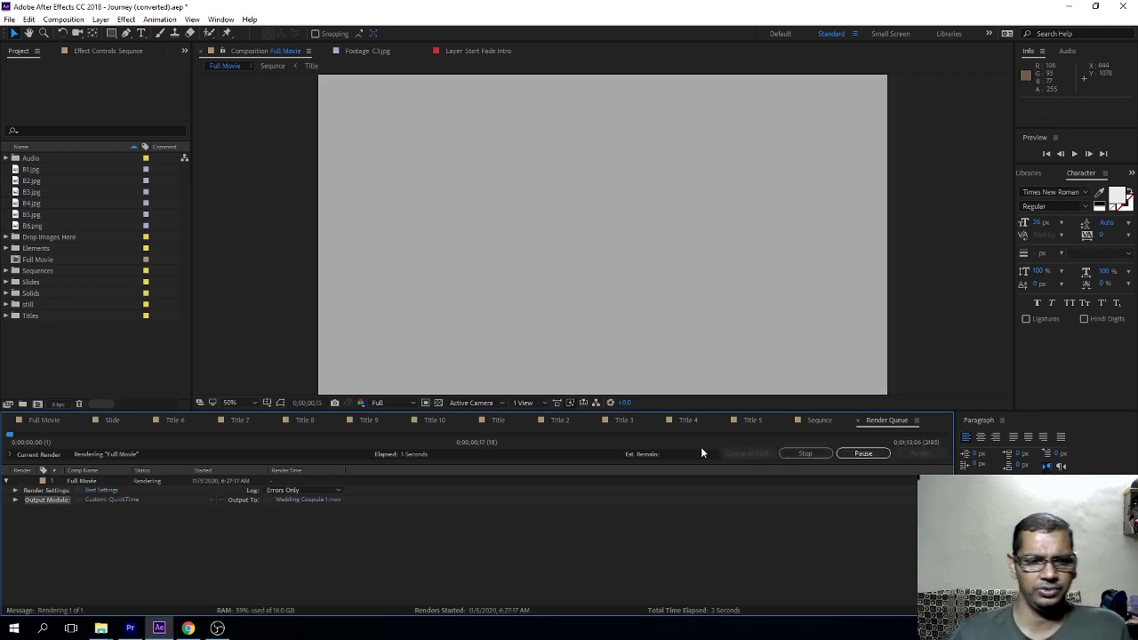